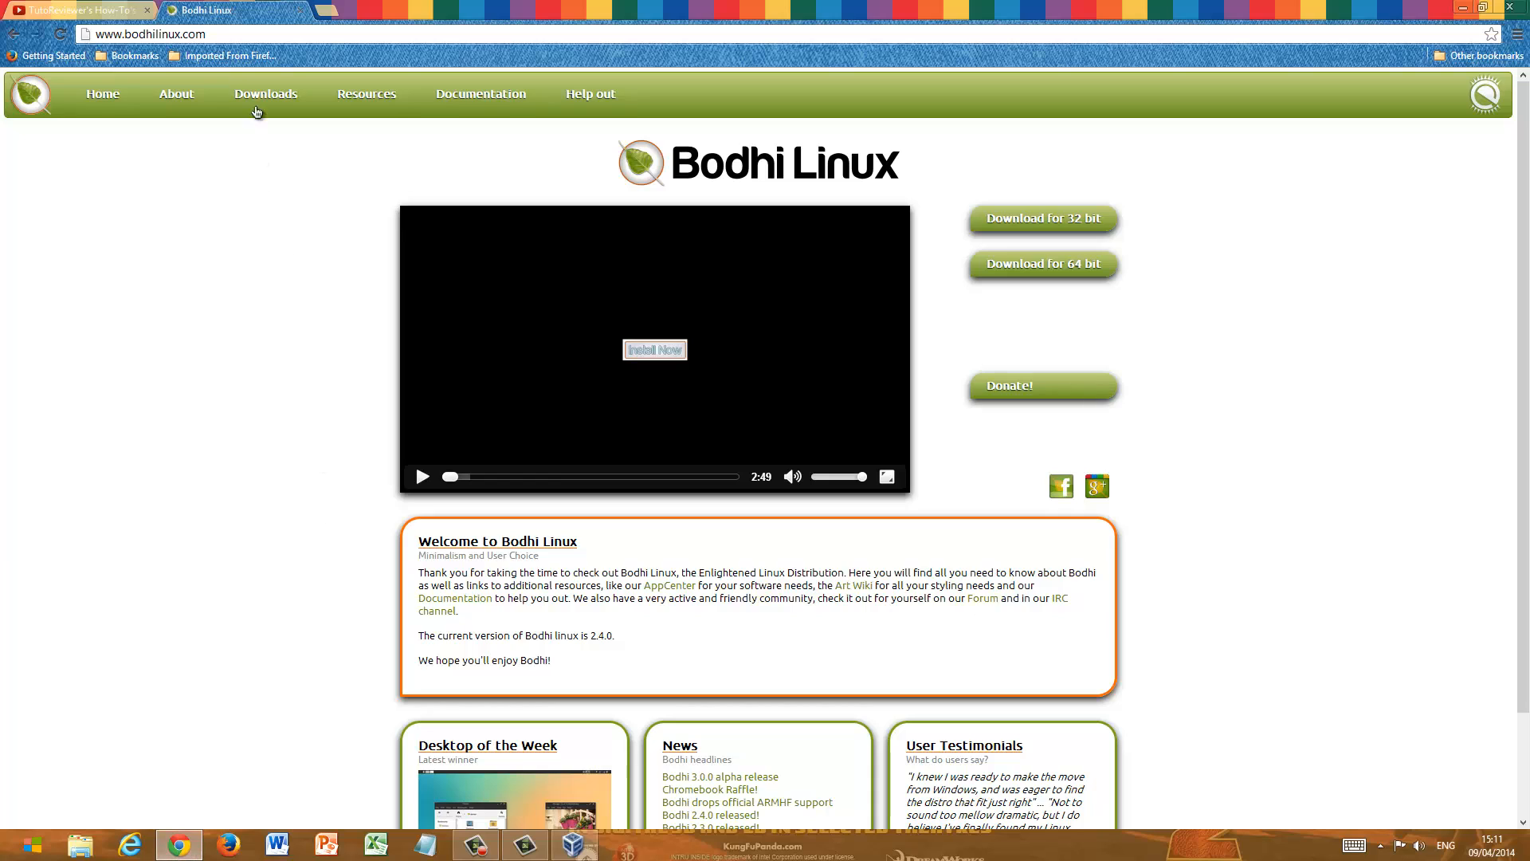
left_click_drag(250, 34, 65, 41)
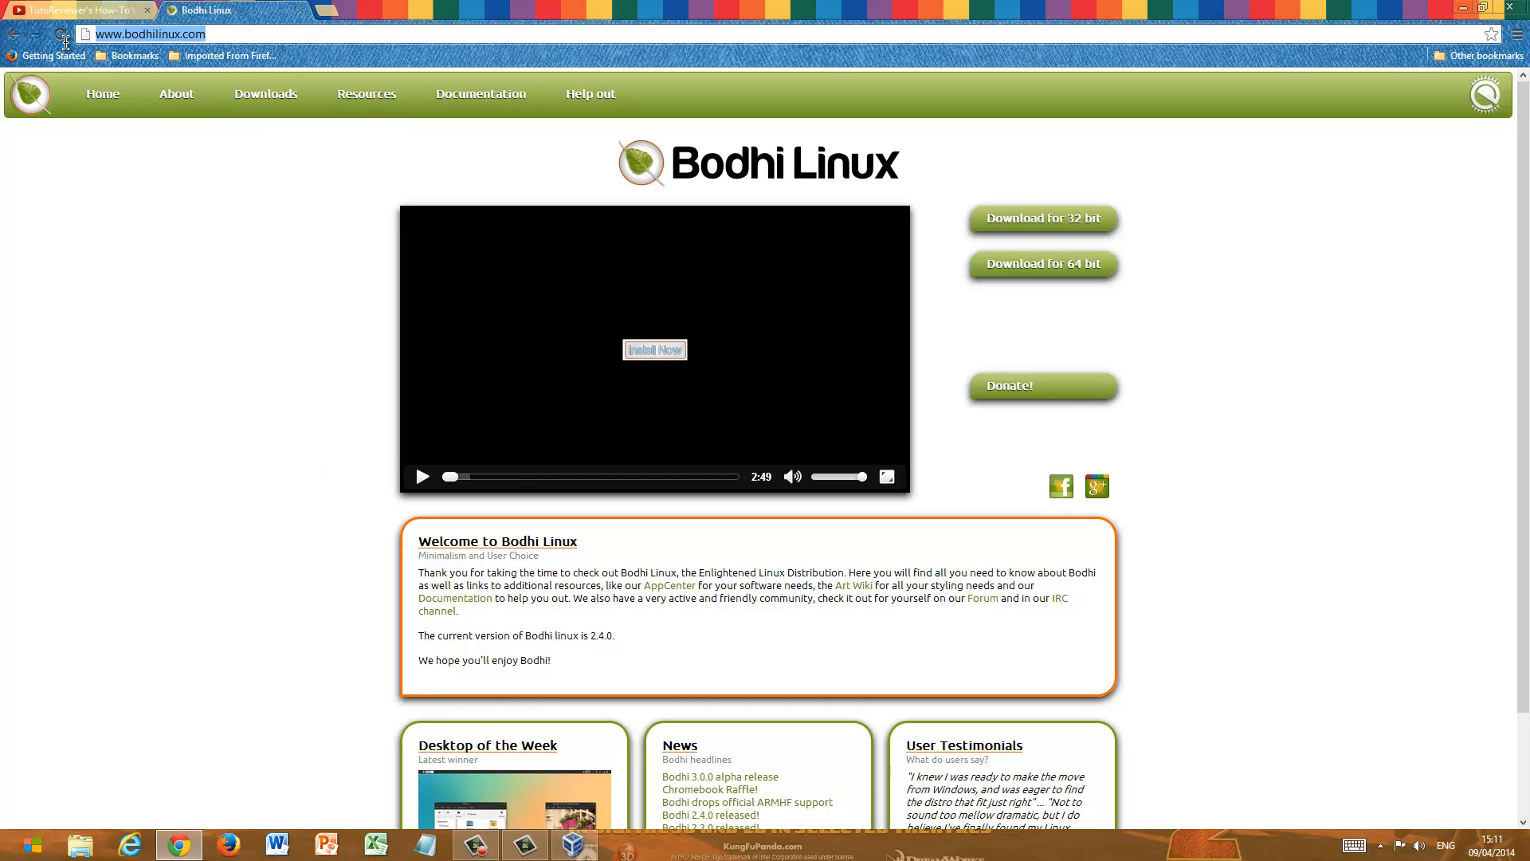
left_click(263, 35)
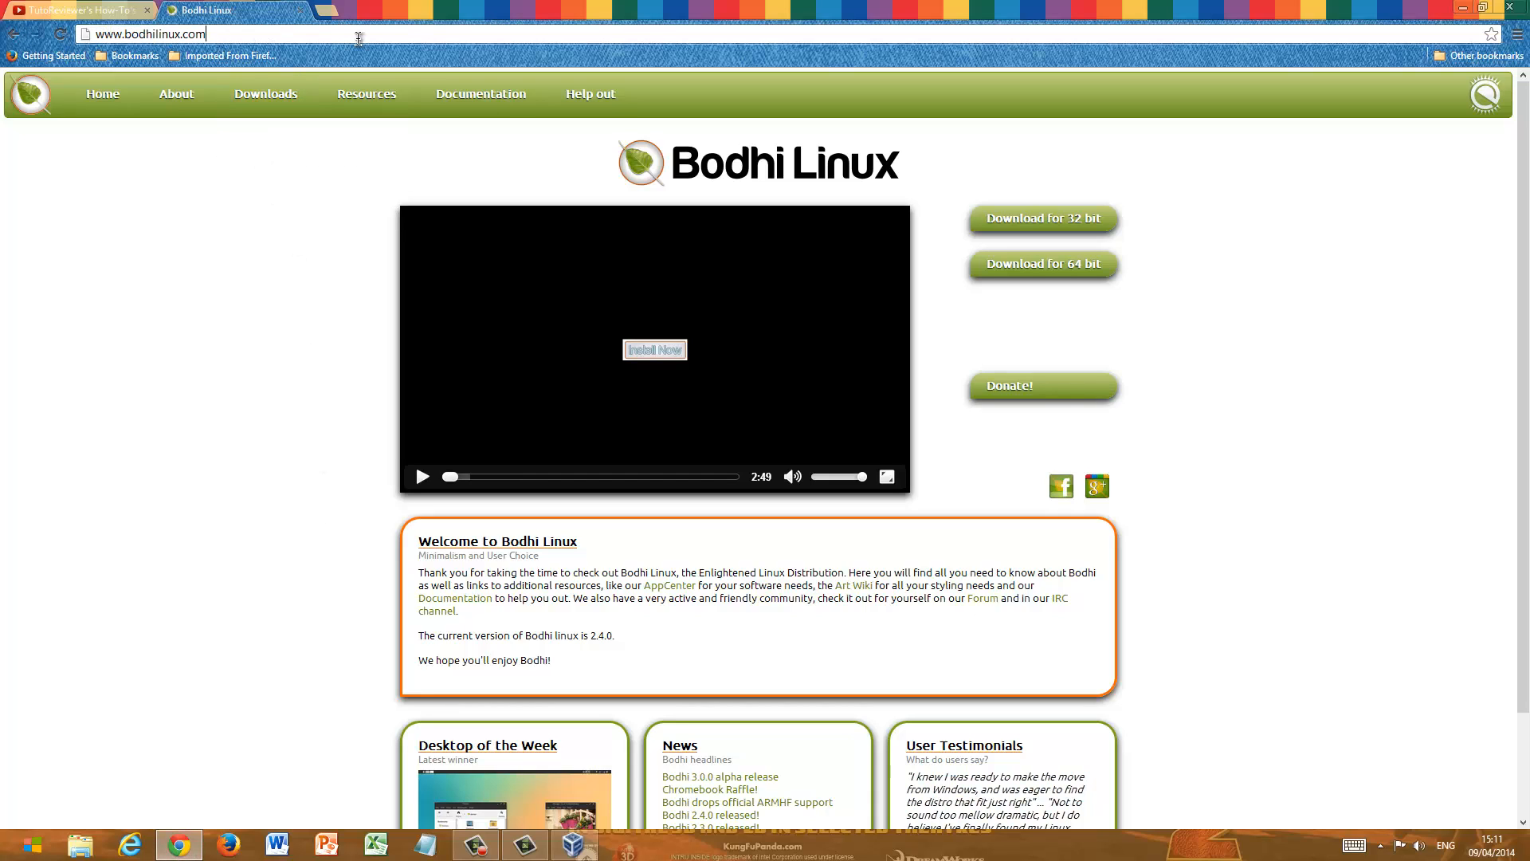
left_click(1084, 267)
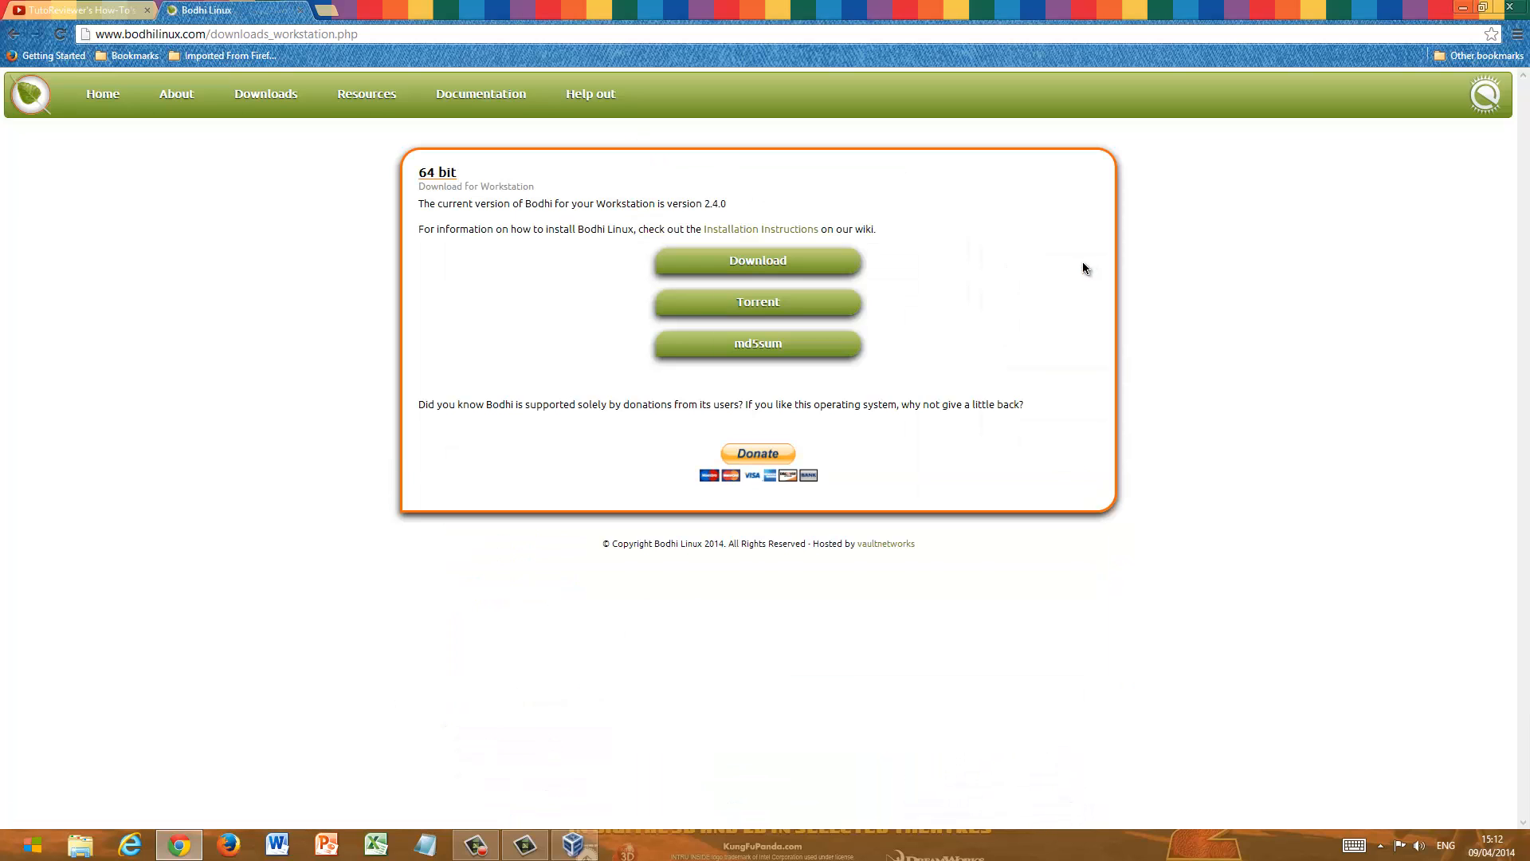
left_click(775, 269)
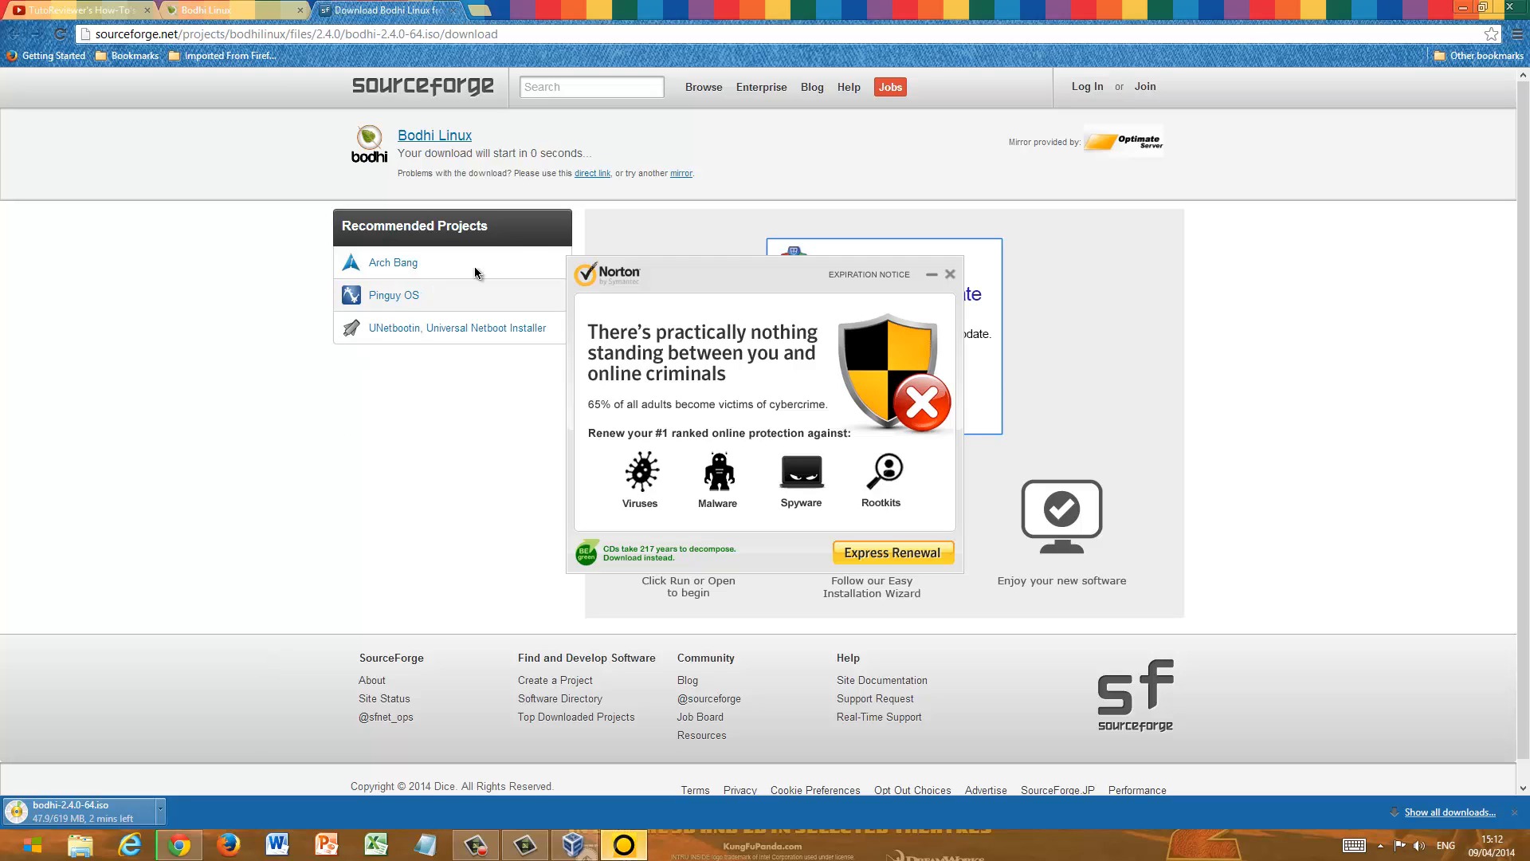
left_click(950, 273)
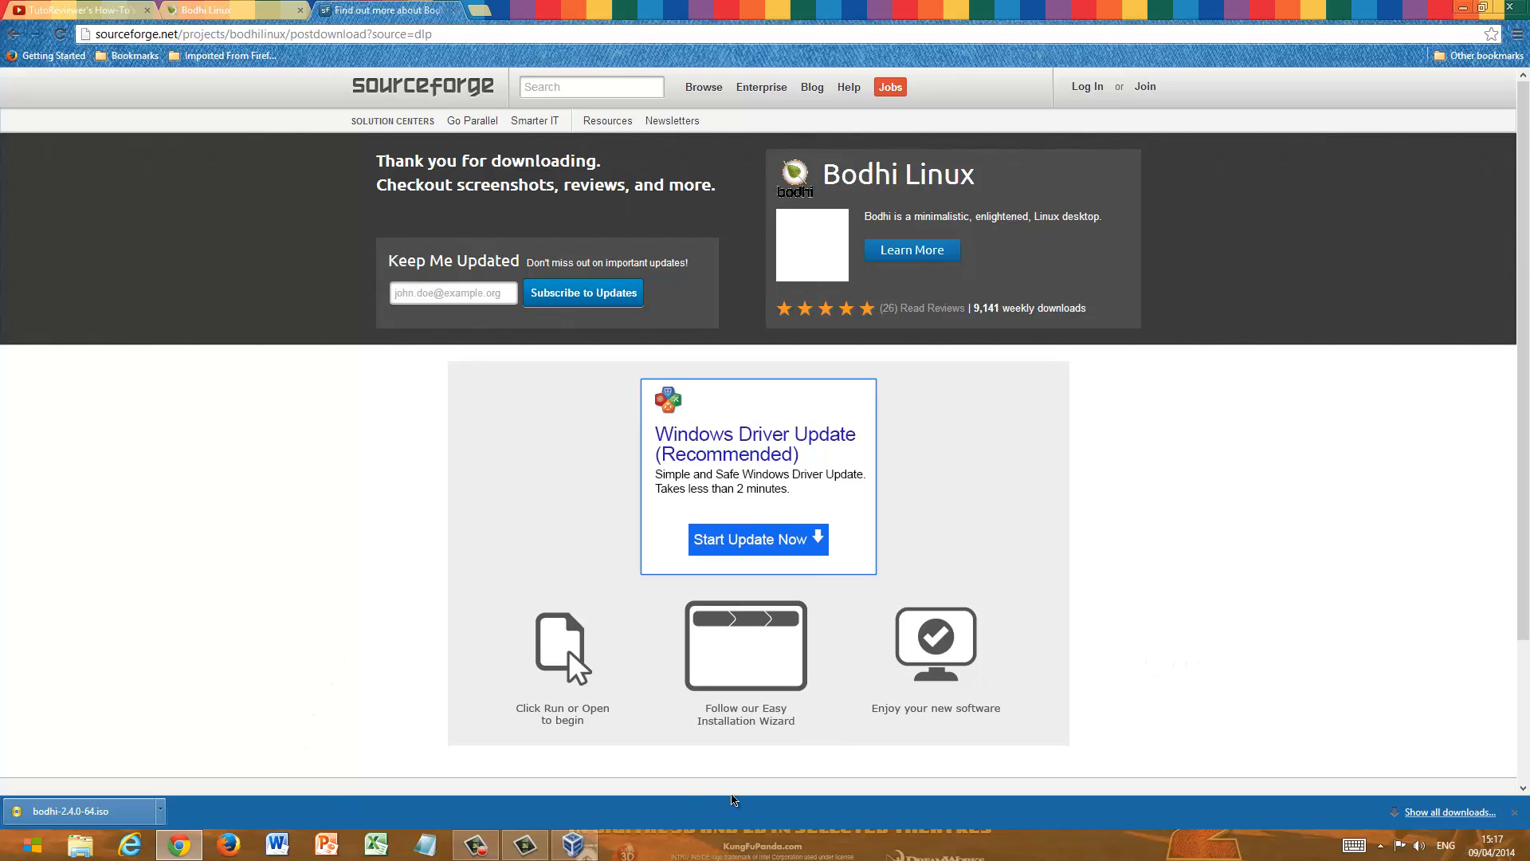
- Switch to VirtualBox and start a new virtual machine named "Linux Bothi" with type Linux and version Debian (64 bit)
left_click(575, 849)
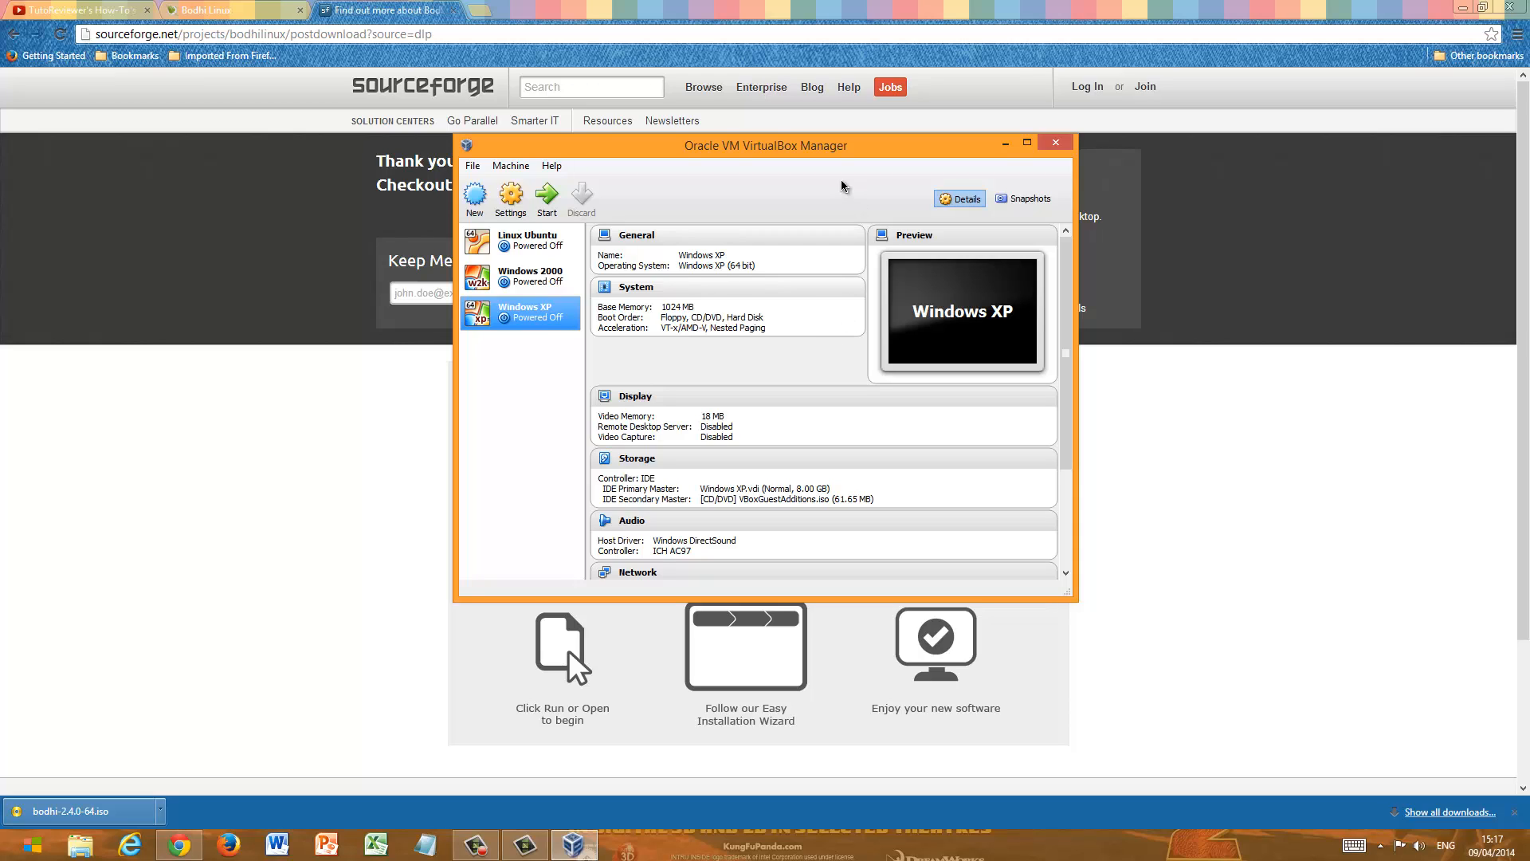
left_click(475, 196)
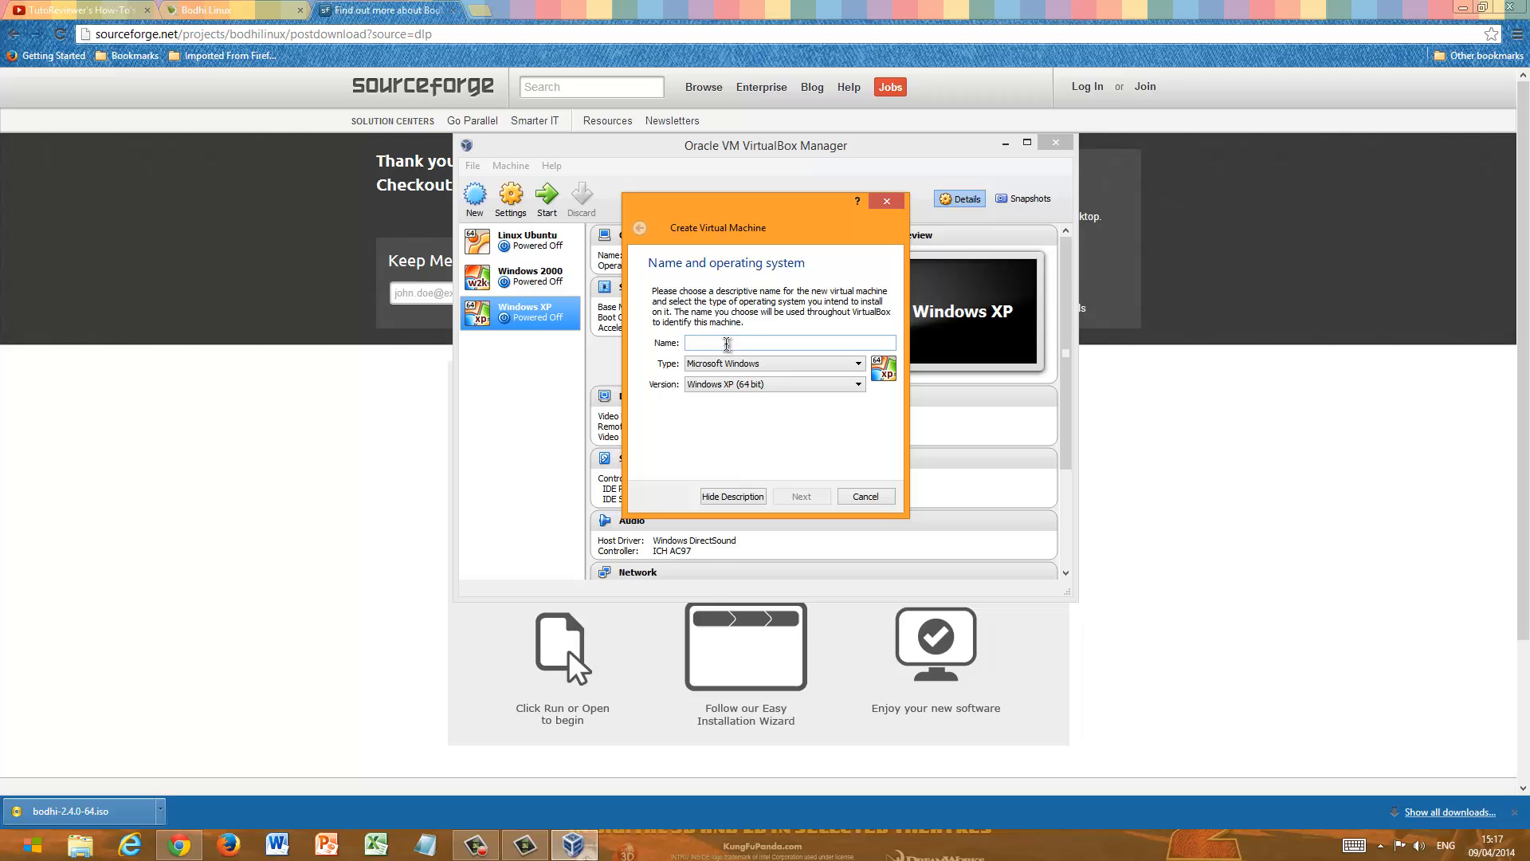
type("Linux Bothi")
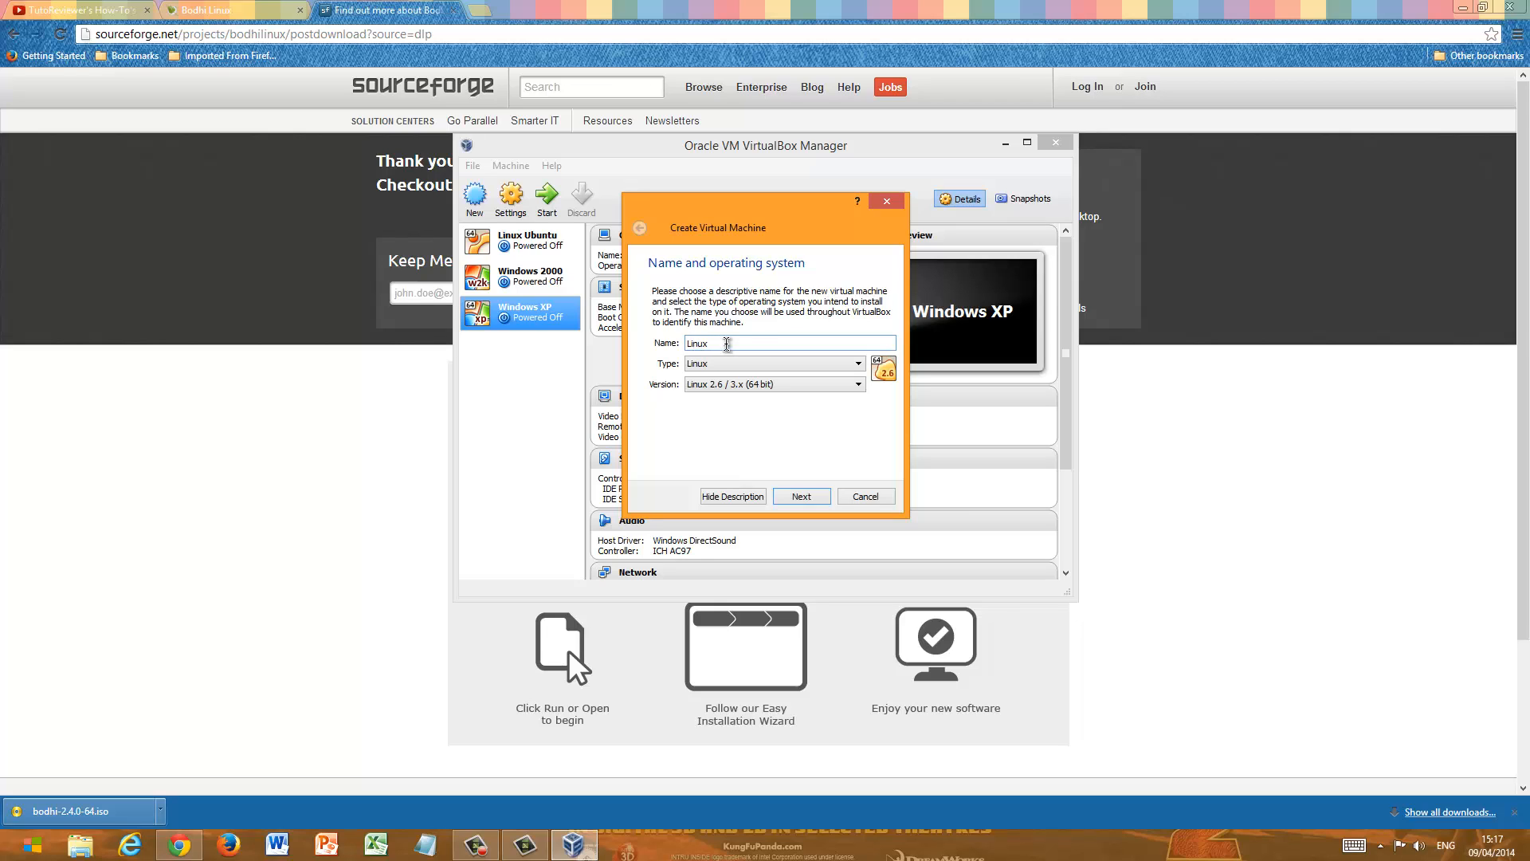
left_click(824, 369)
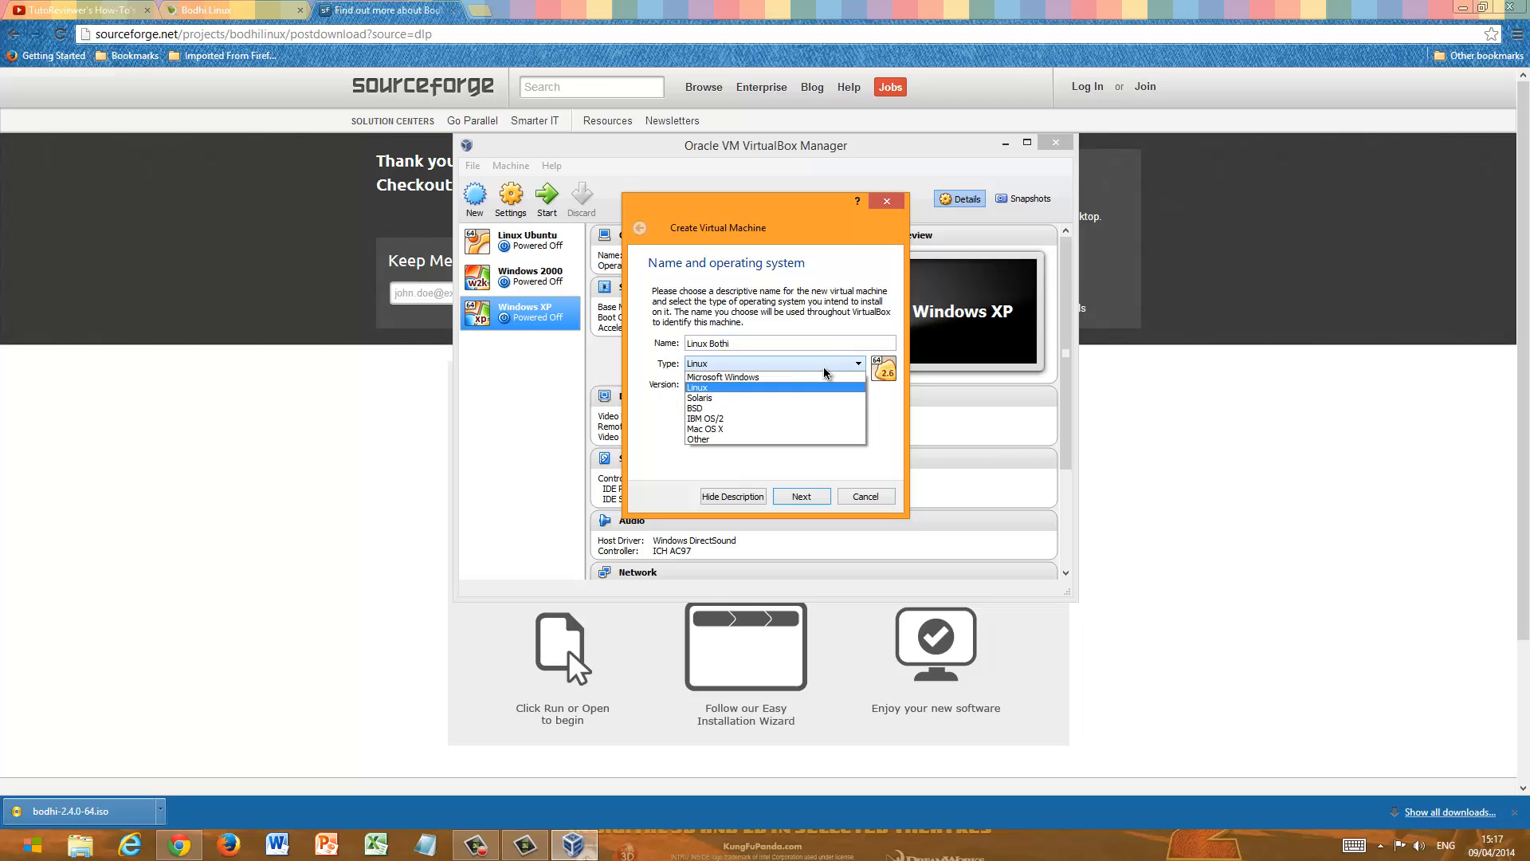
left_click(817, 381)
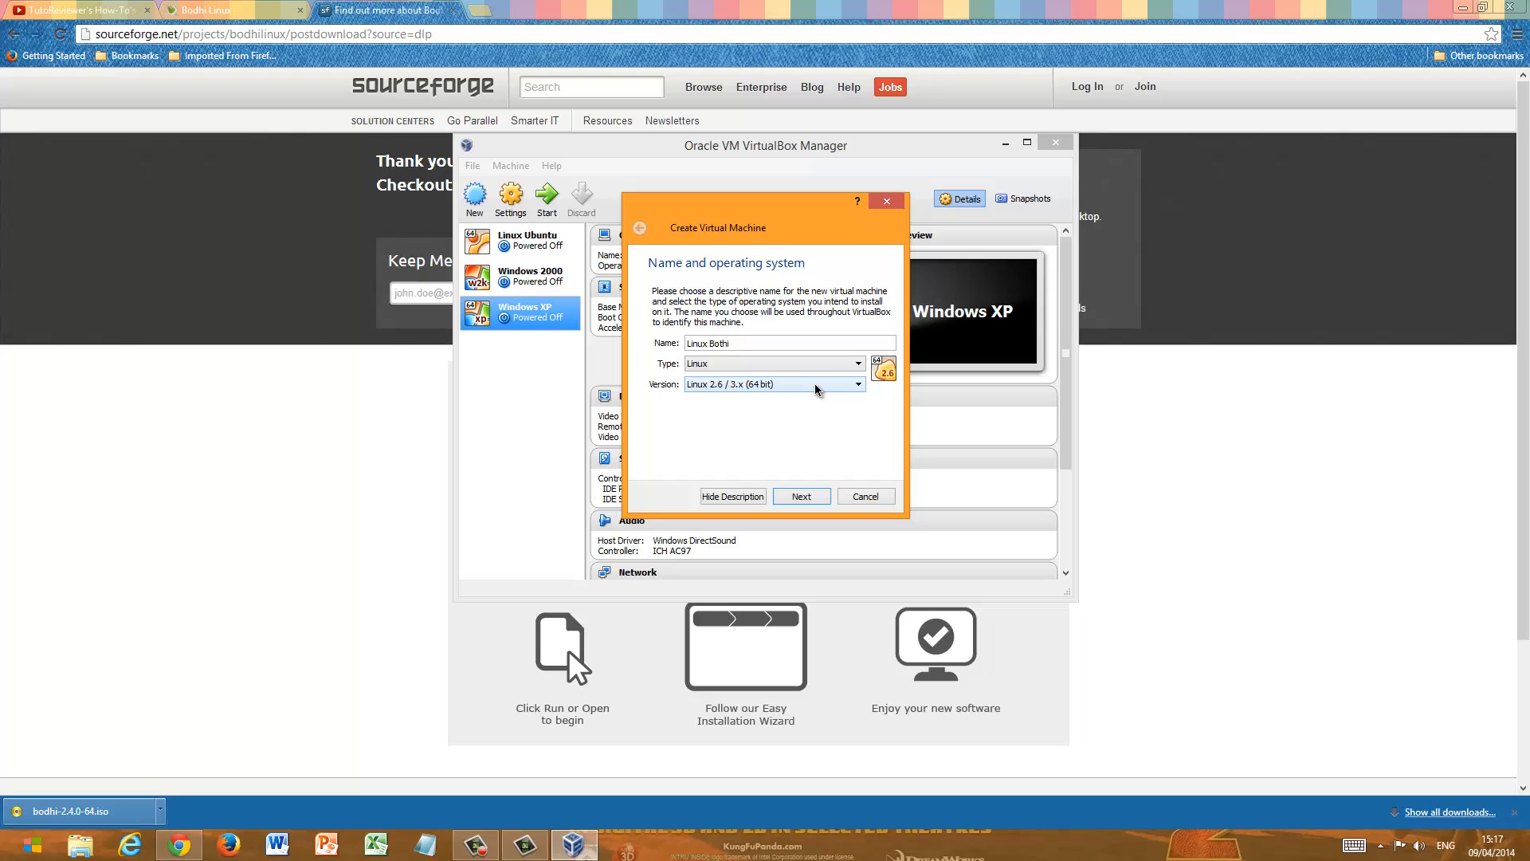
left_click(817, 384)
scroll(809, 420, "down", 6)
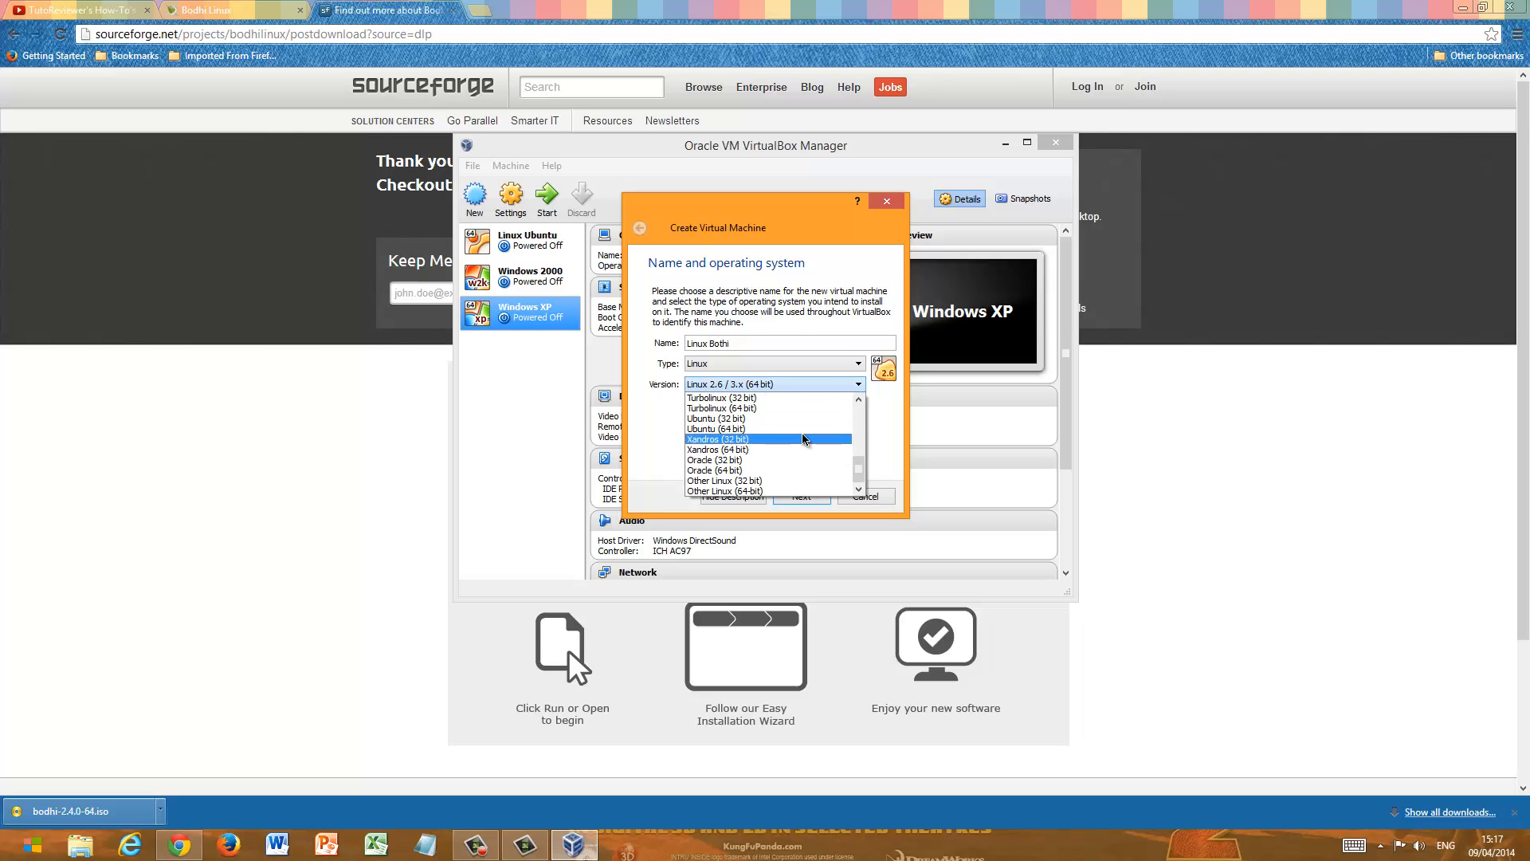
scroll(803, 459, "up", 4)
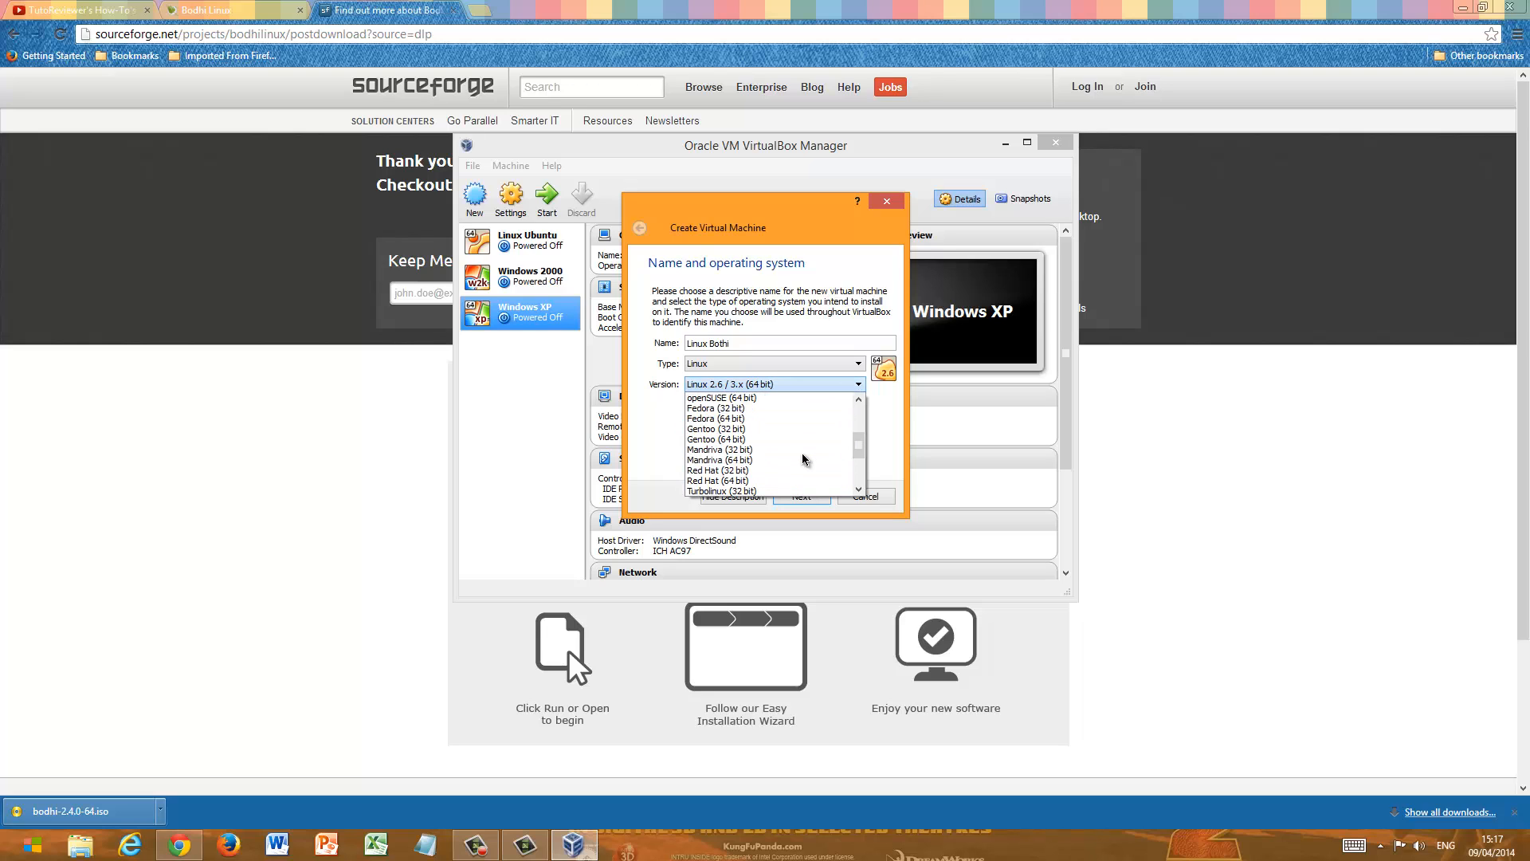
scroll(803, 459, "up", 2)
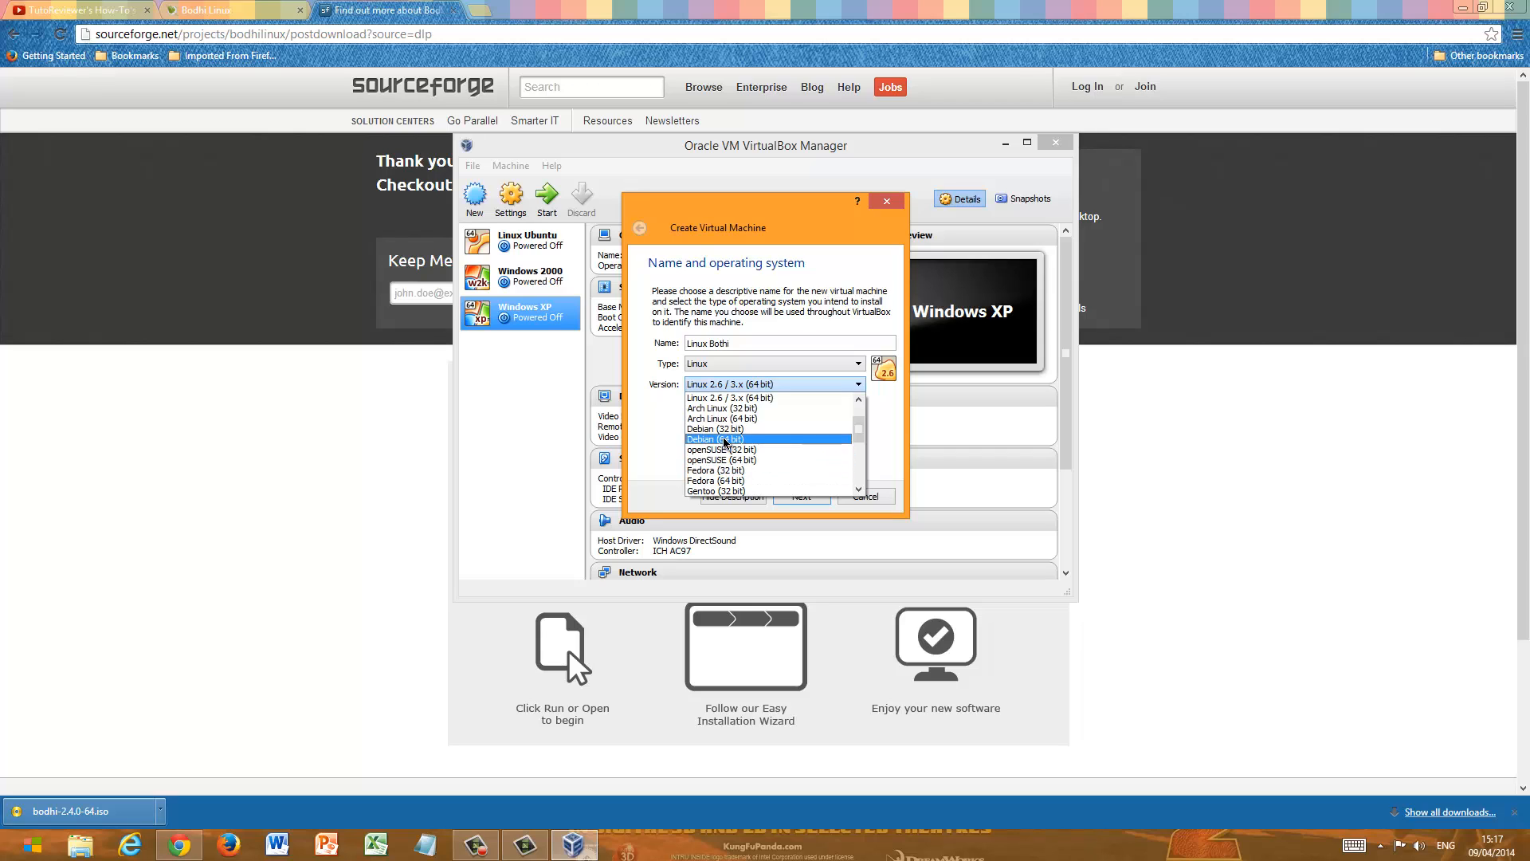
left_click(798, 440)
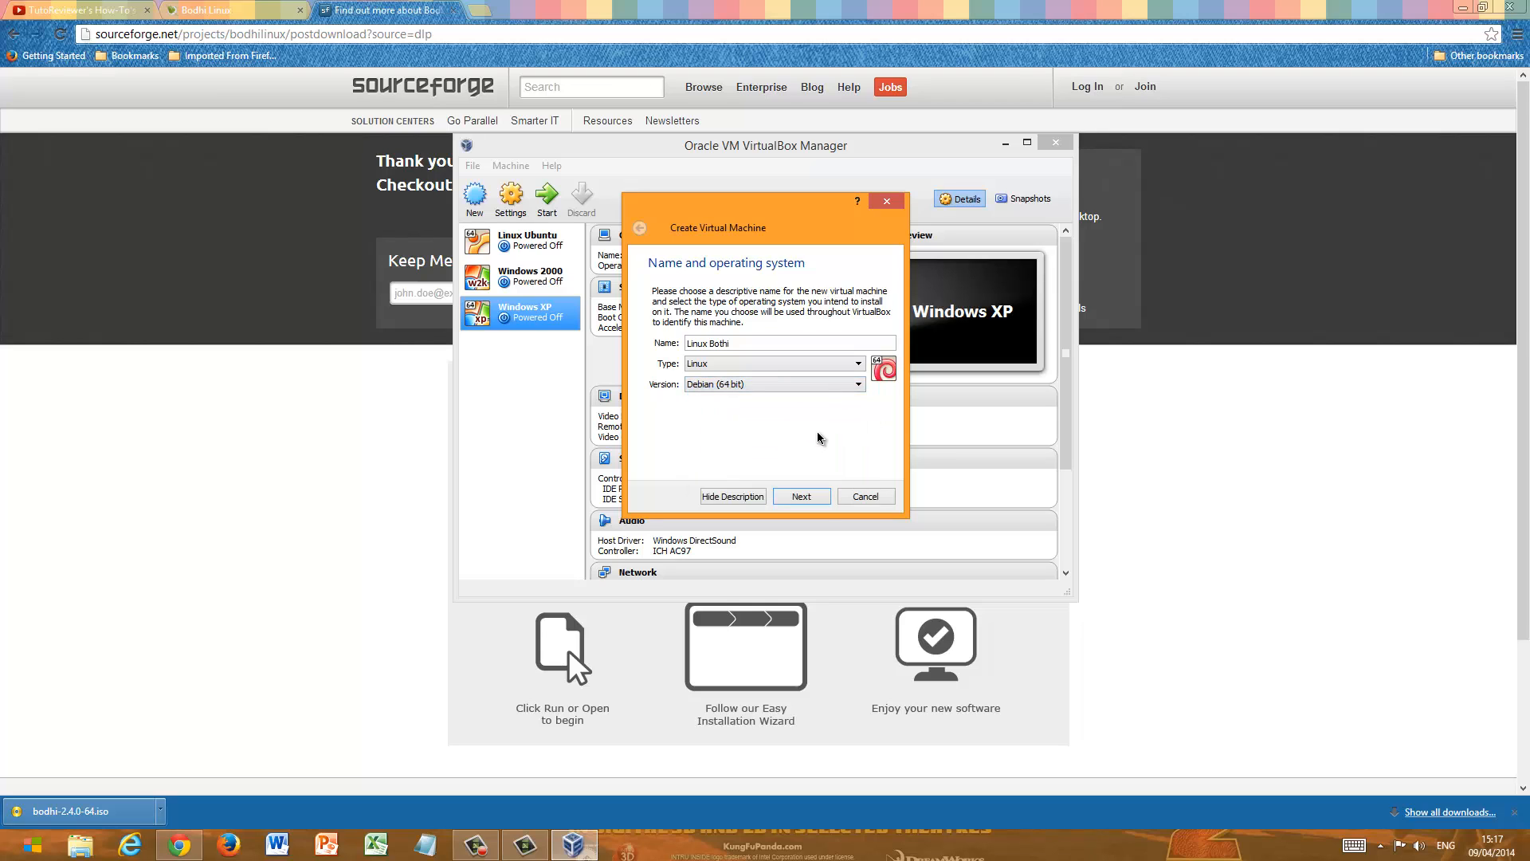
left_click(801, 496)
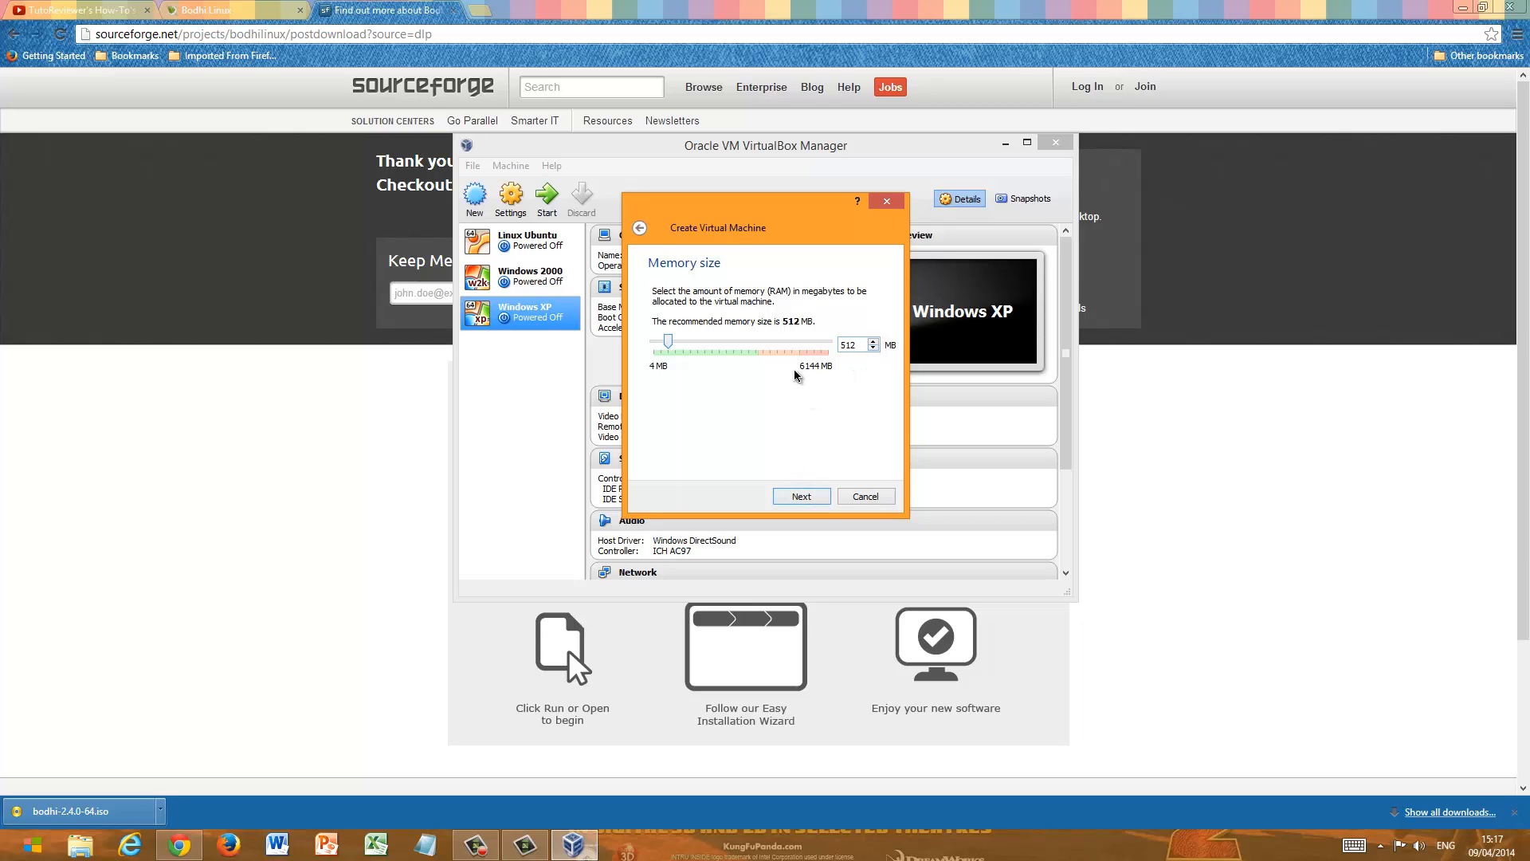
- Accept 512 MB of memory and create a dynamically allocated 2.00 GB VDI hard drive for the virtual machine
left_click(811, 498)
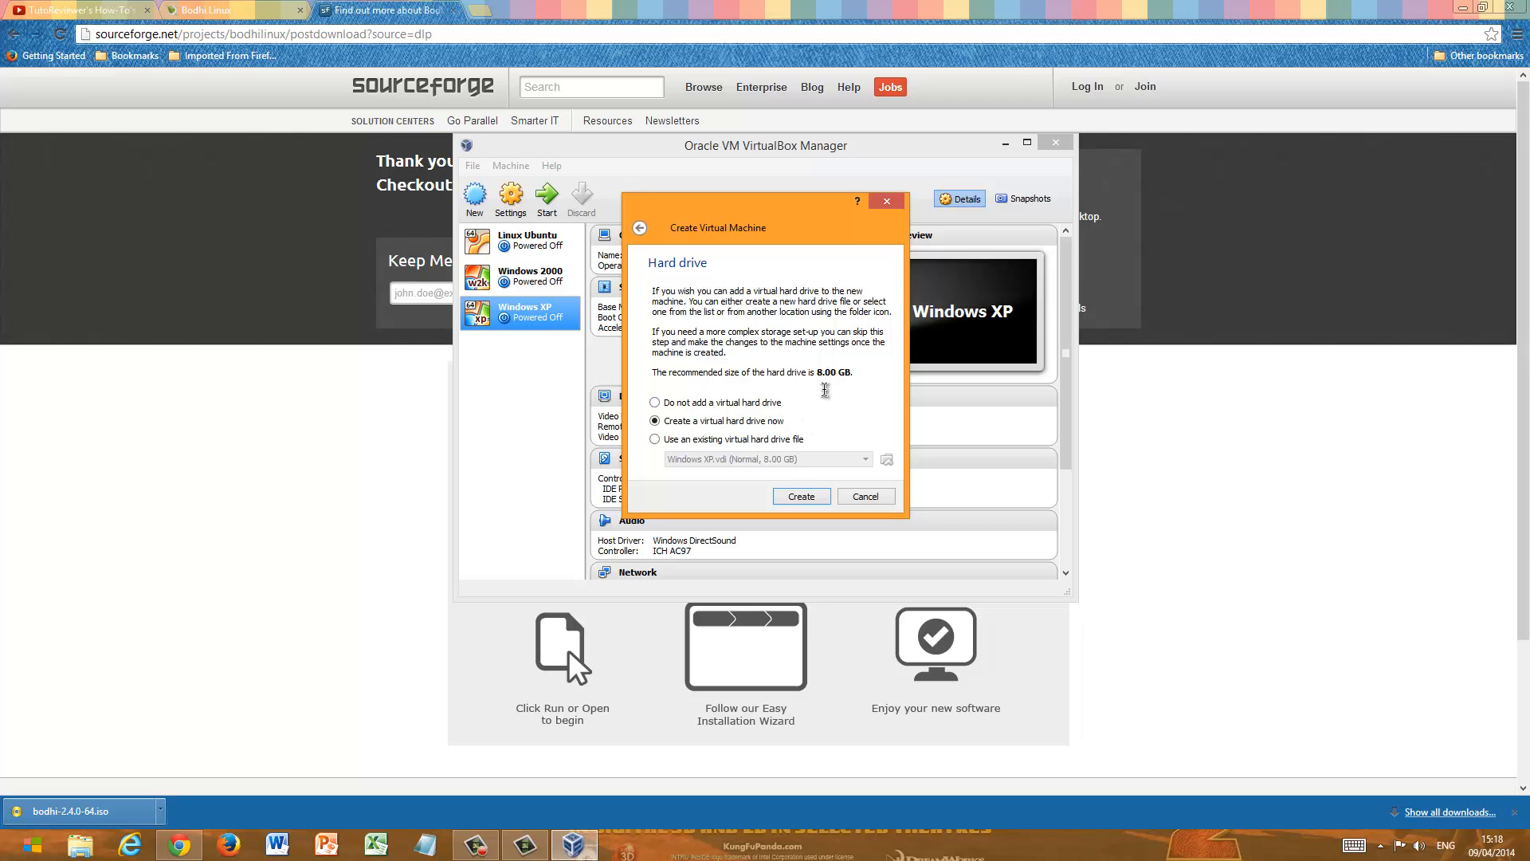
left_click(810, 498)
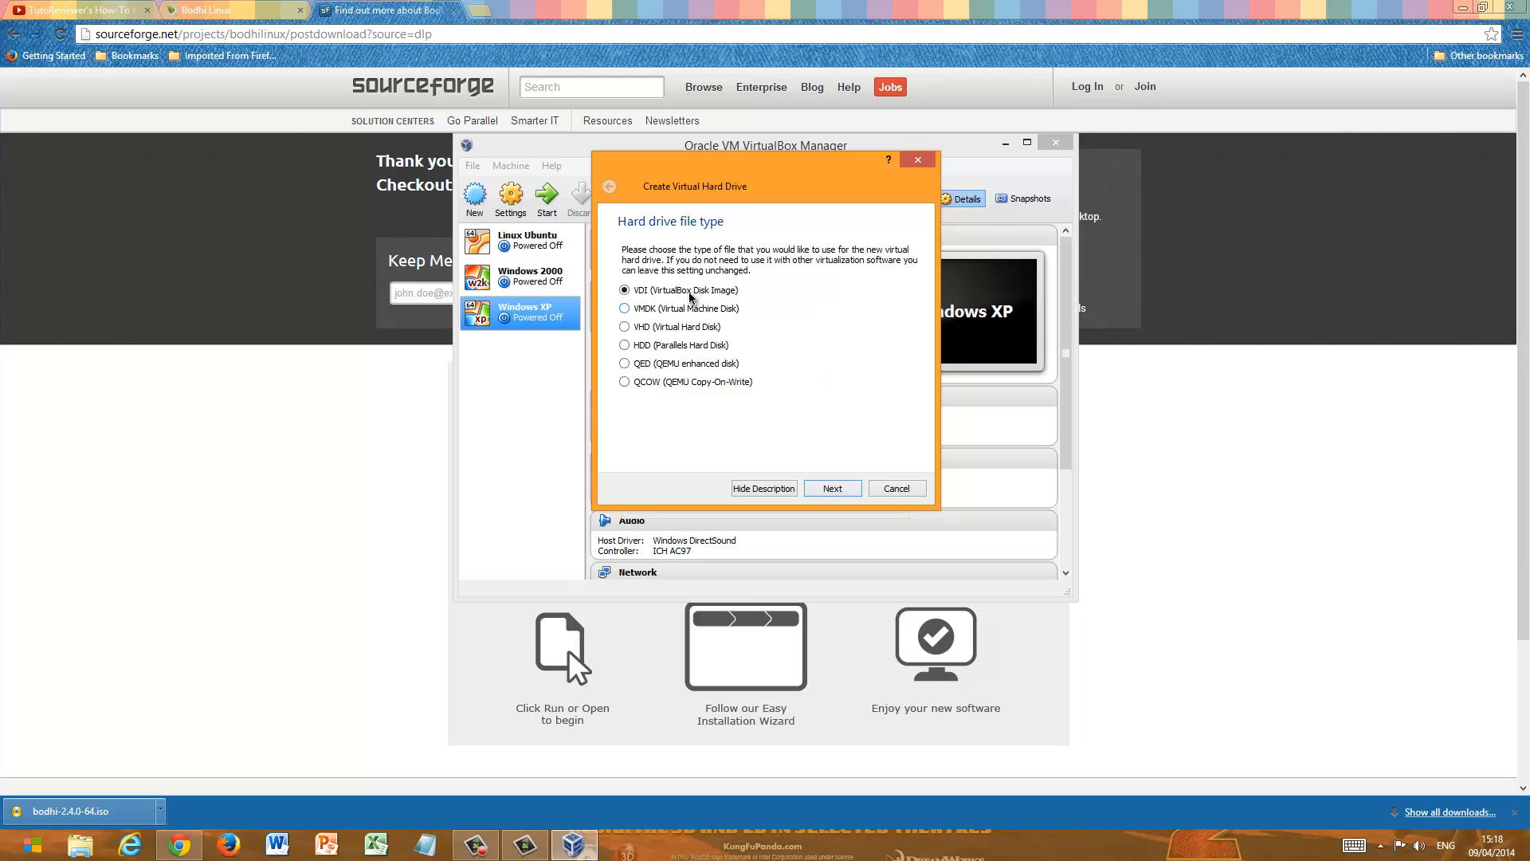
left_click(830, 491)
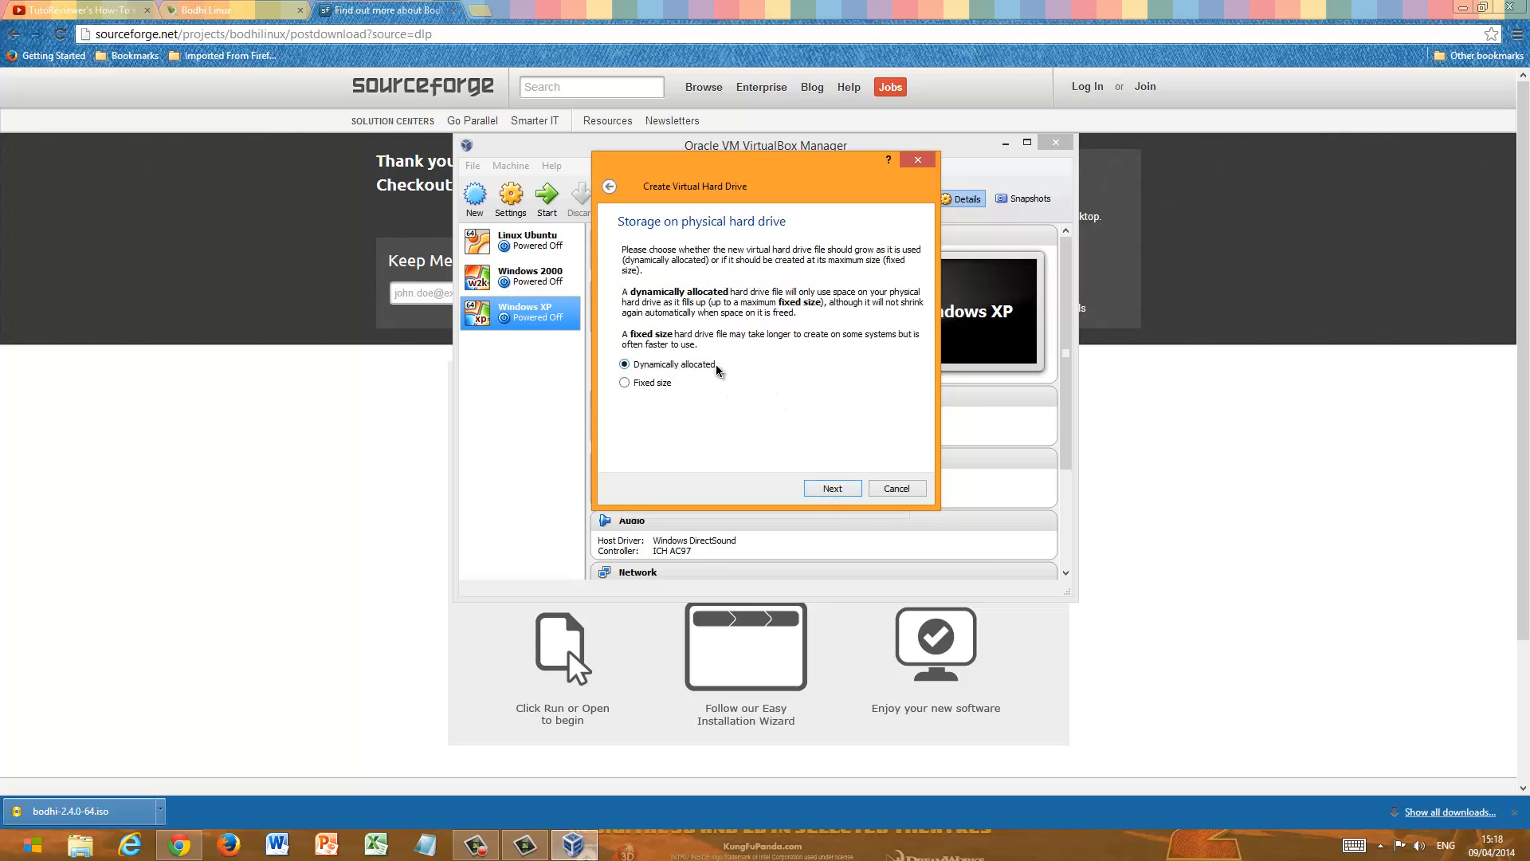
left_click(832, 488)
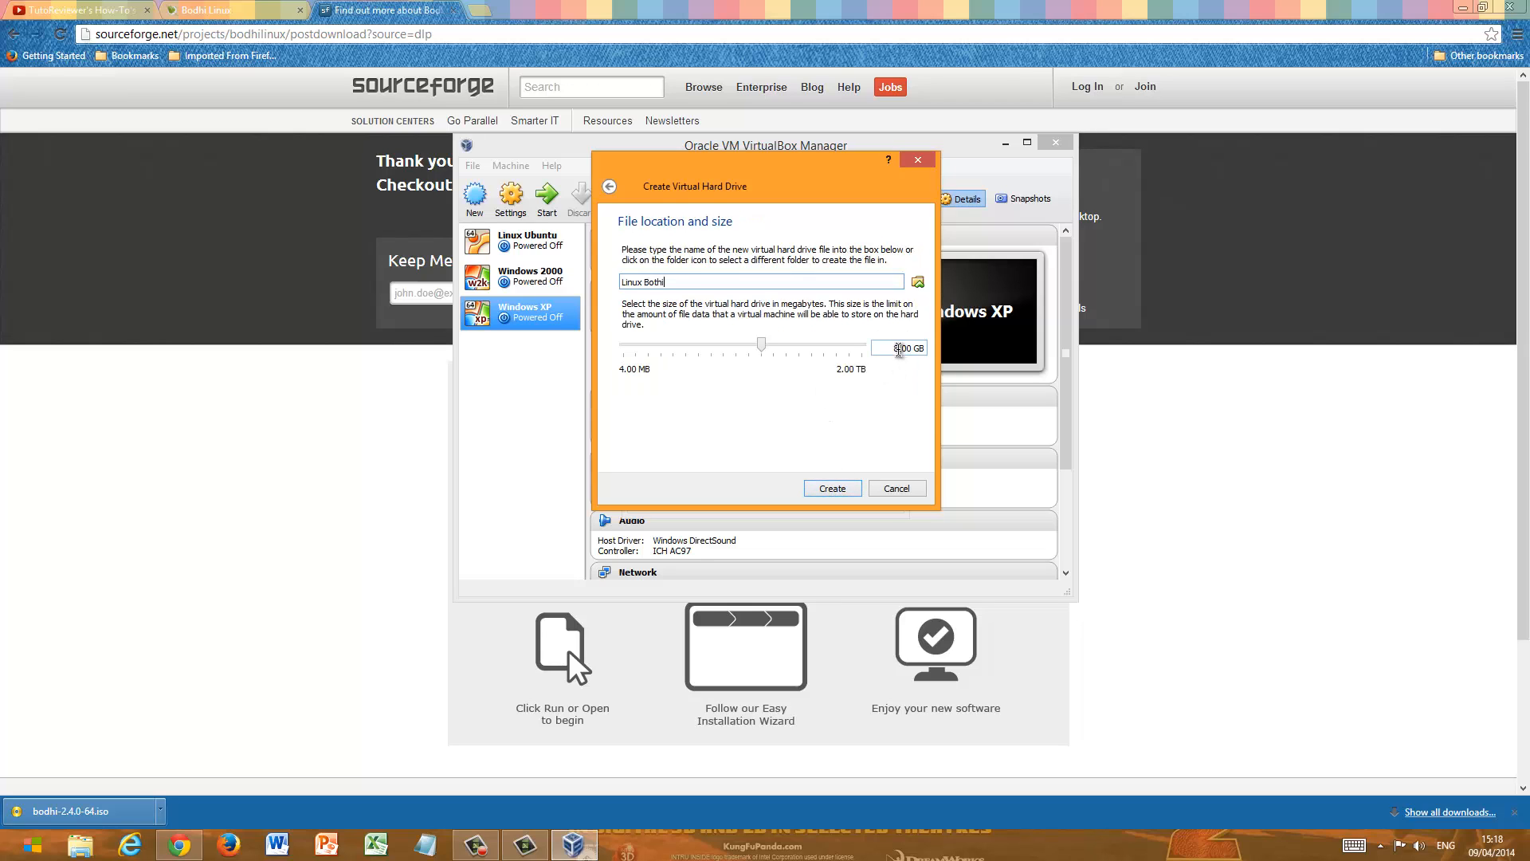
left_click(899, 349)
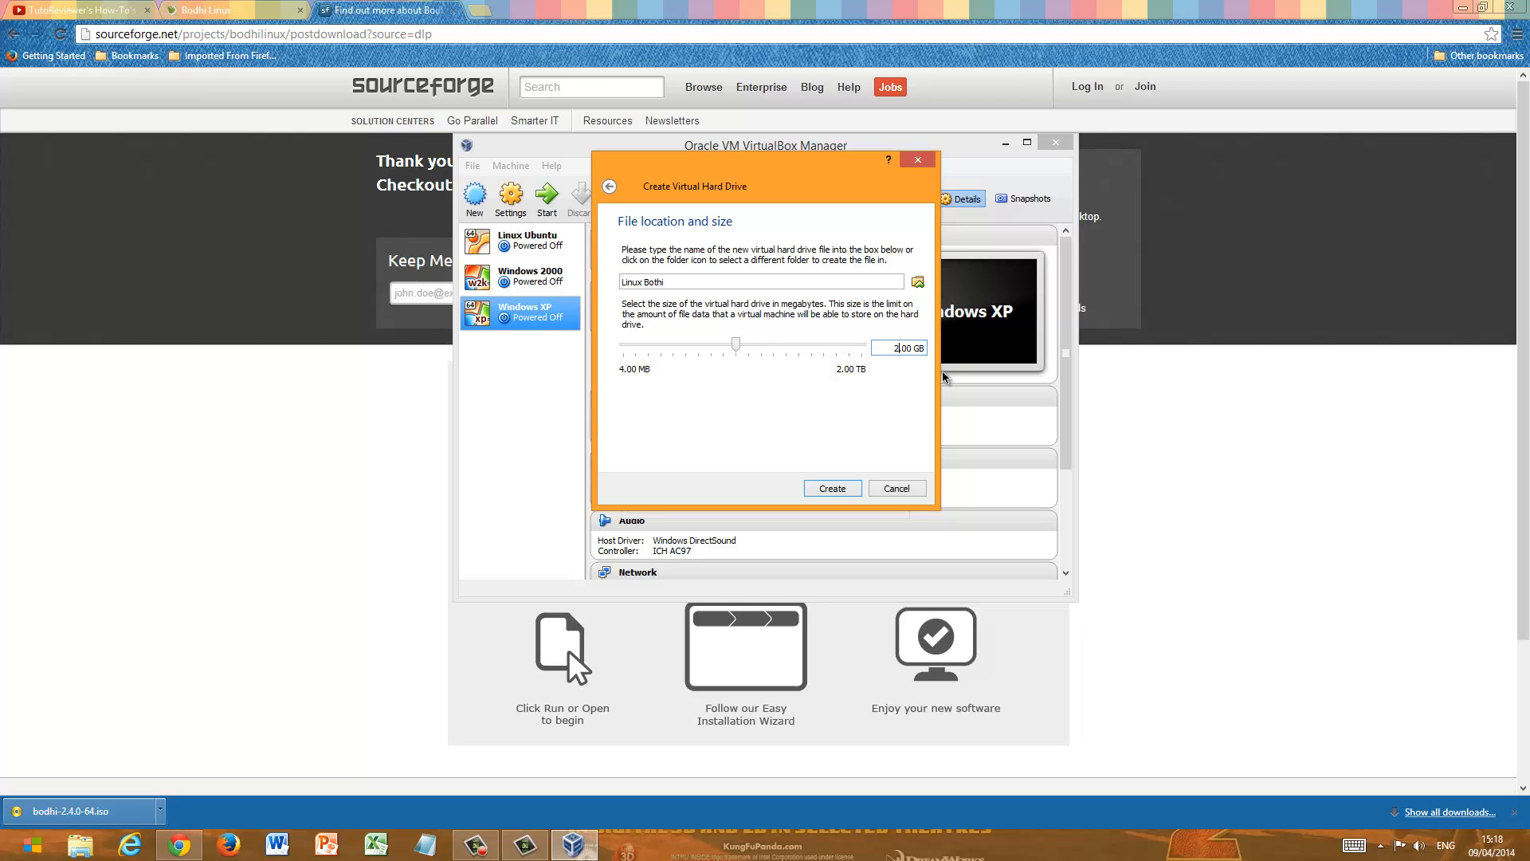
left_click(833, 488)
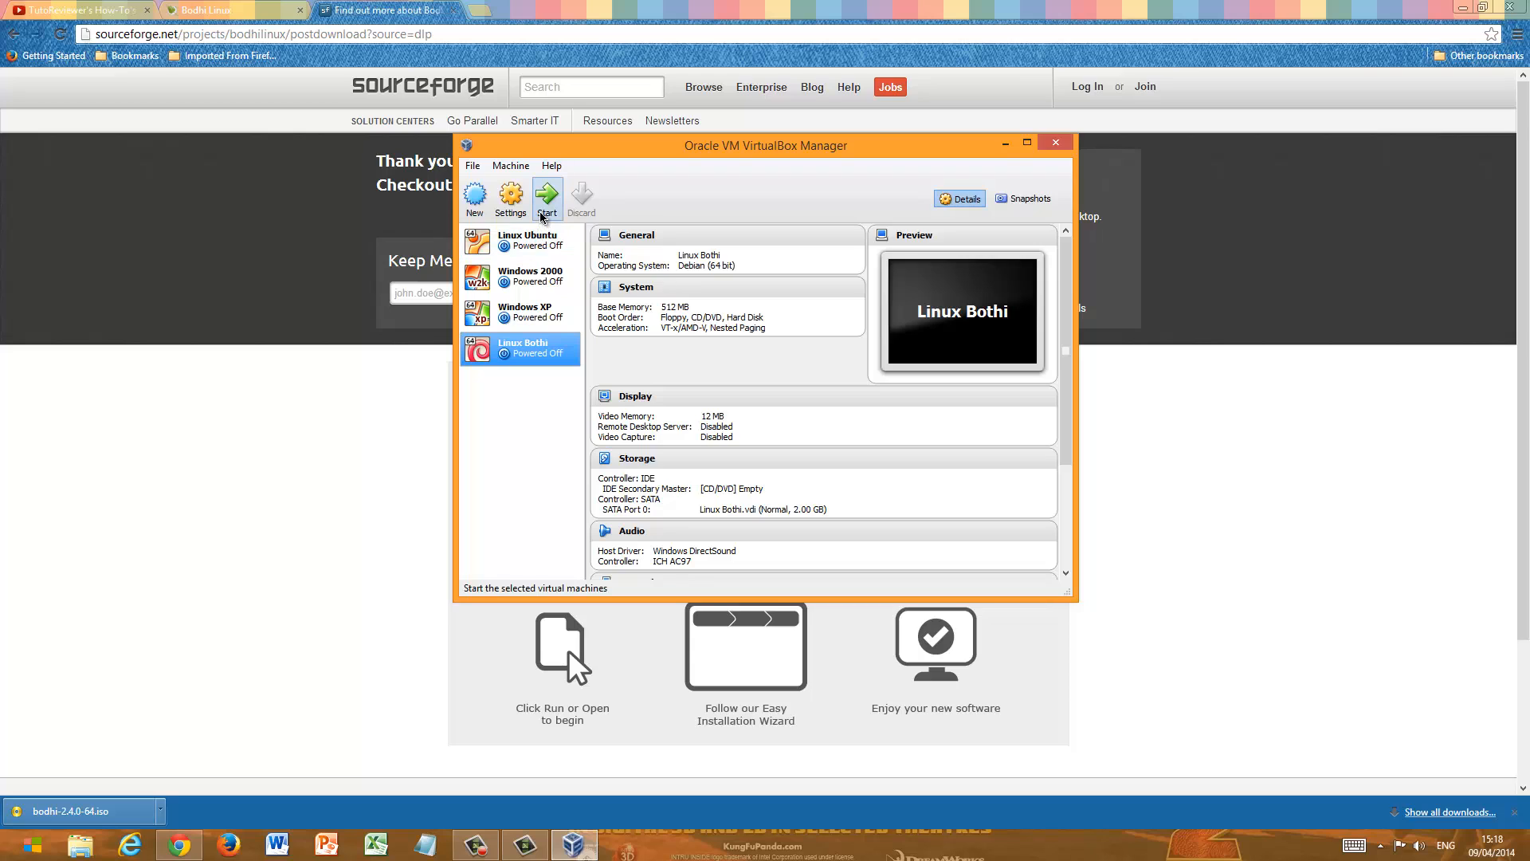
- In the Linux Bothi system settings, exclude Floppy from the boot order and raise the number of processors
left_click(511, 198)
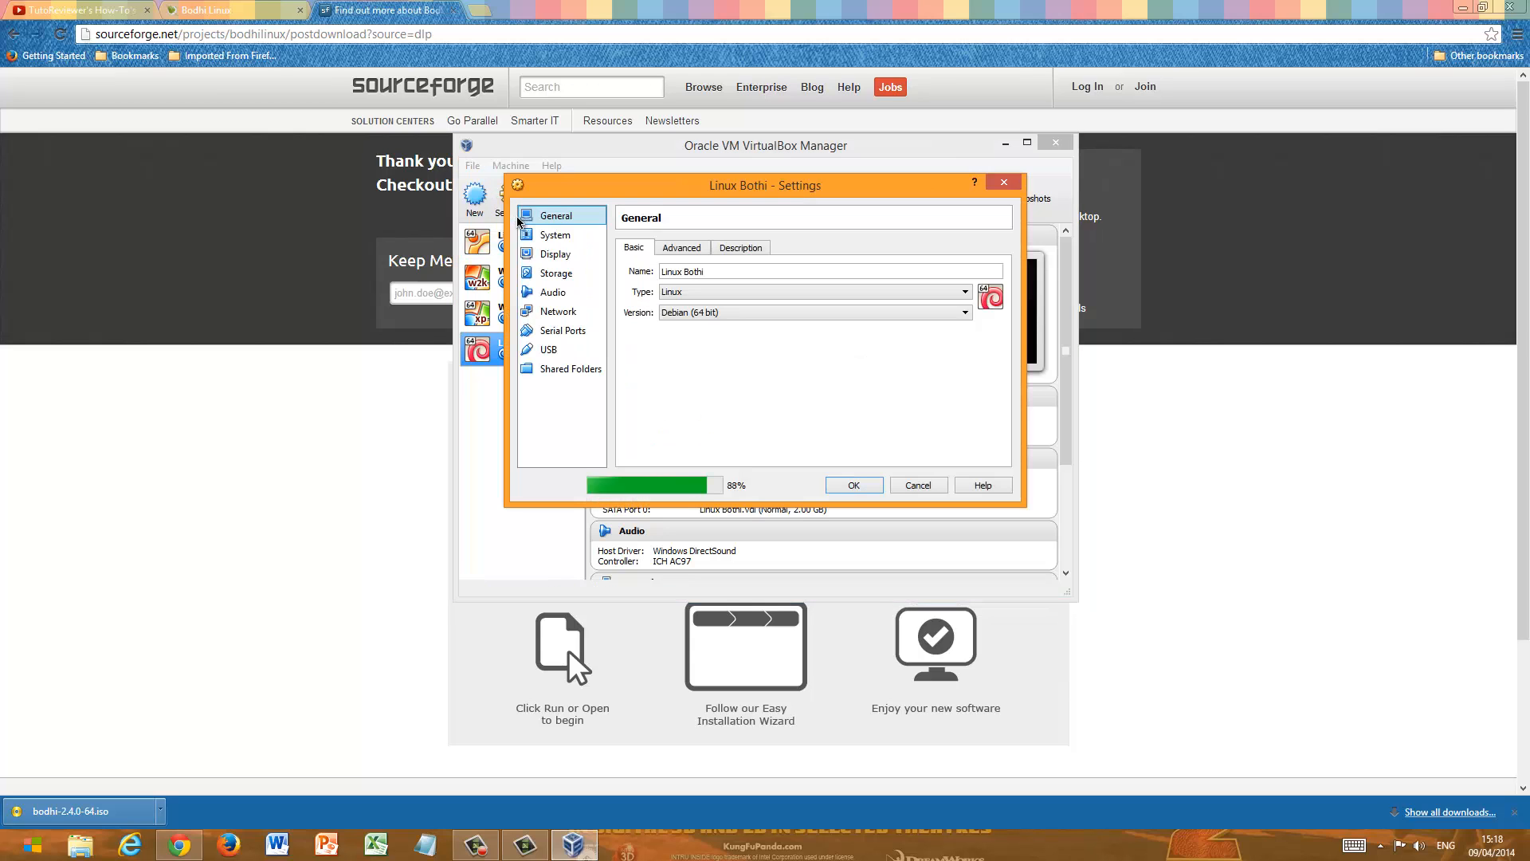
left_click(572, 238)
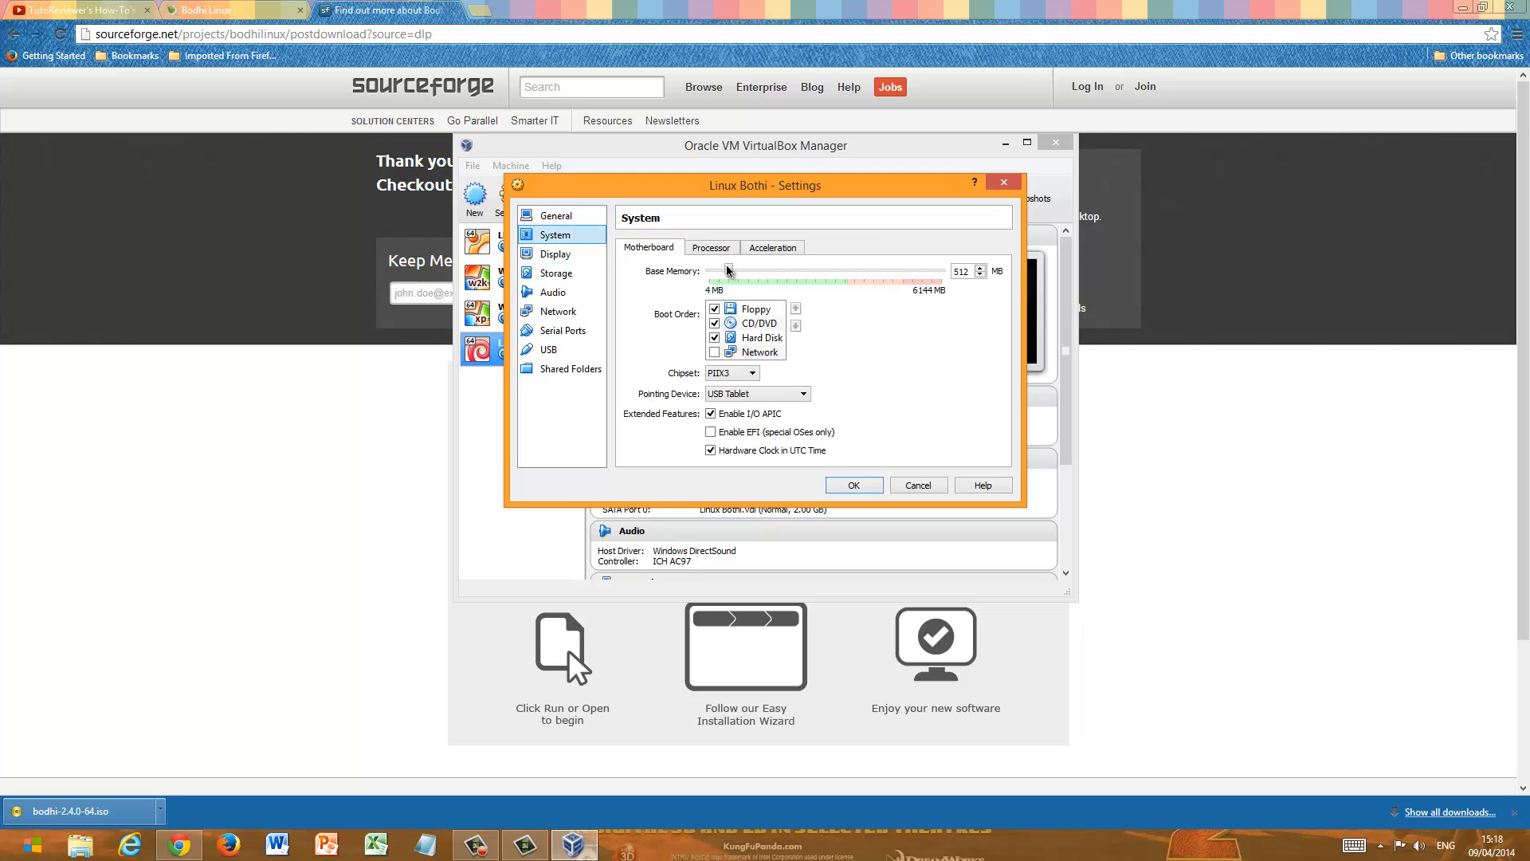
left_click(715, 310)
left_click(715, 310)
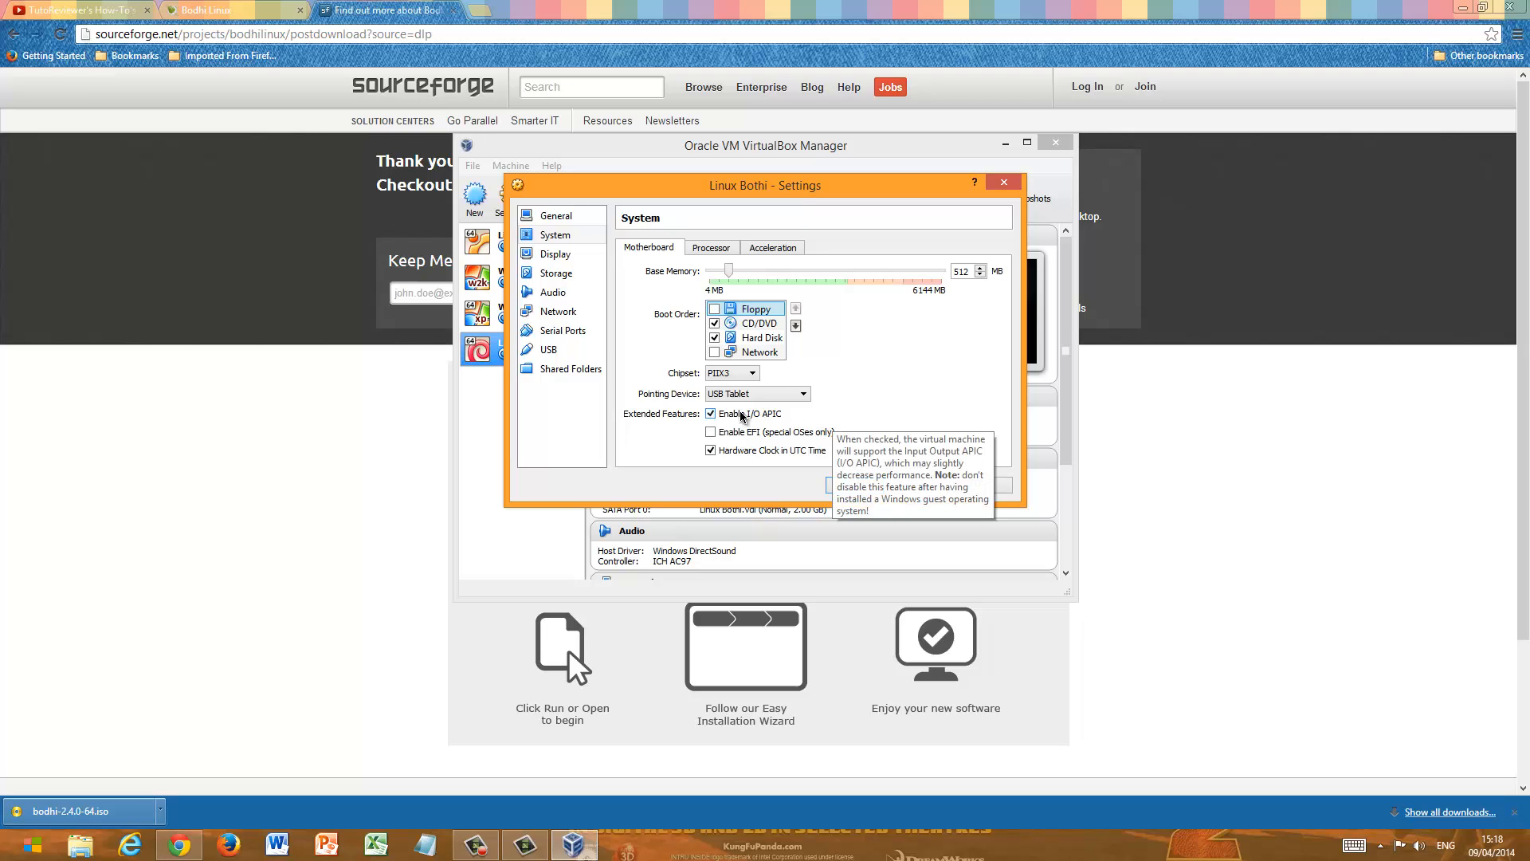
left_click(720, 253)
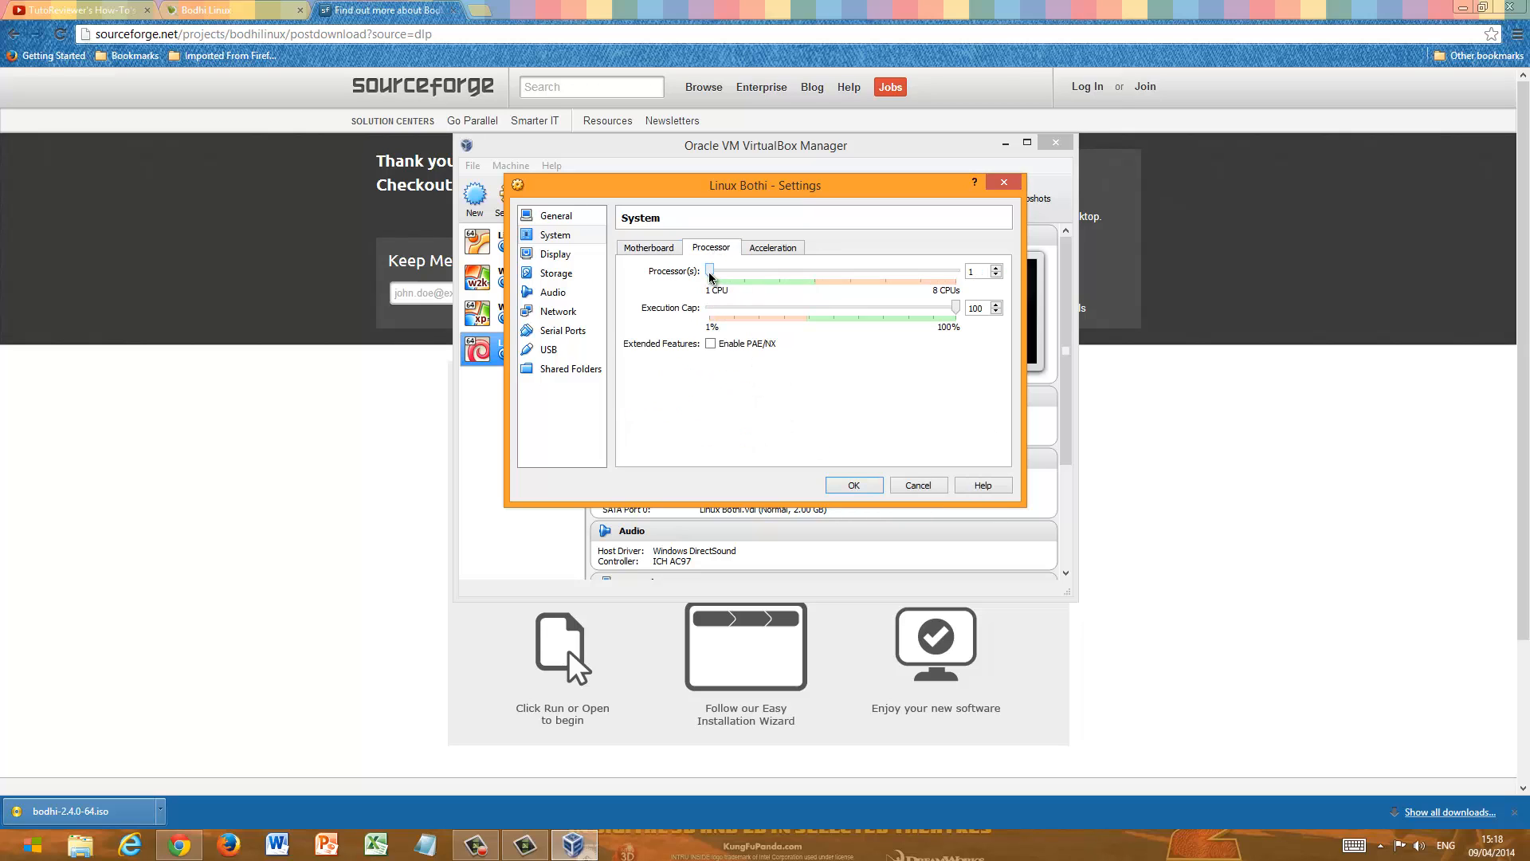
left_click_drag(709, 271, 787, 279)
- Review the hardware virtualization options and set the virtual machine's video memory to 128 MB
left_click(773, 248)
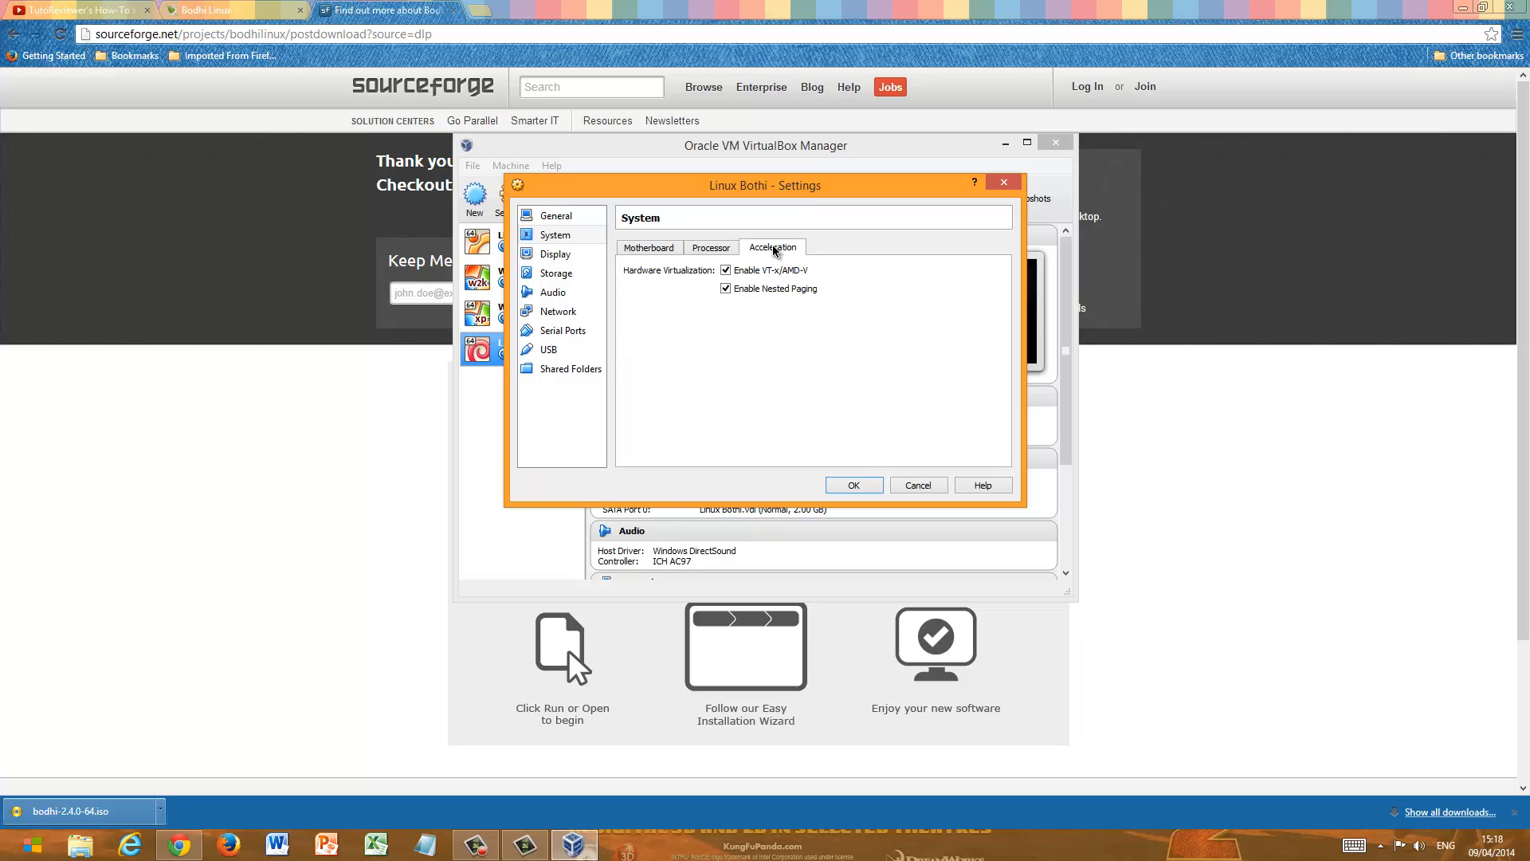
left_click(562, 255)
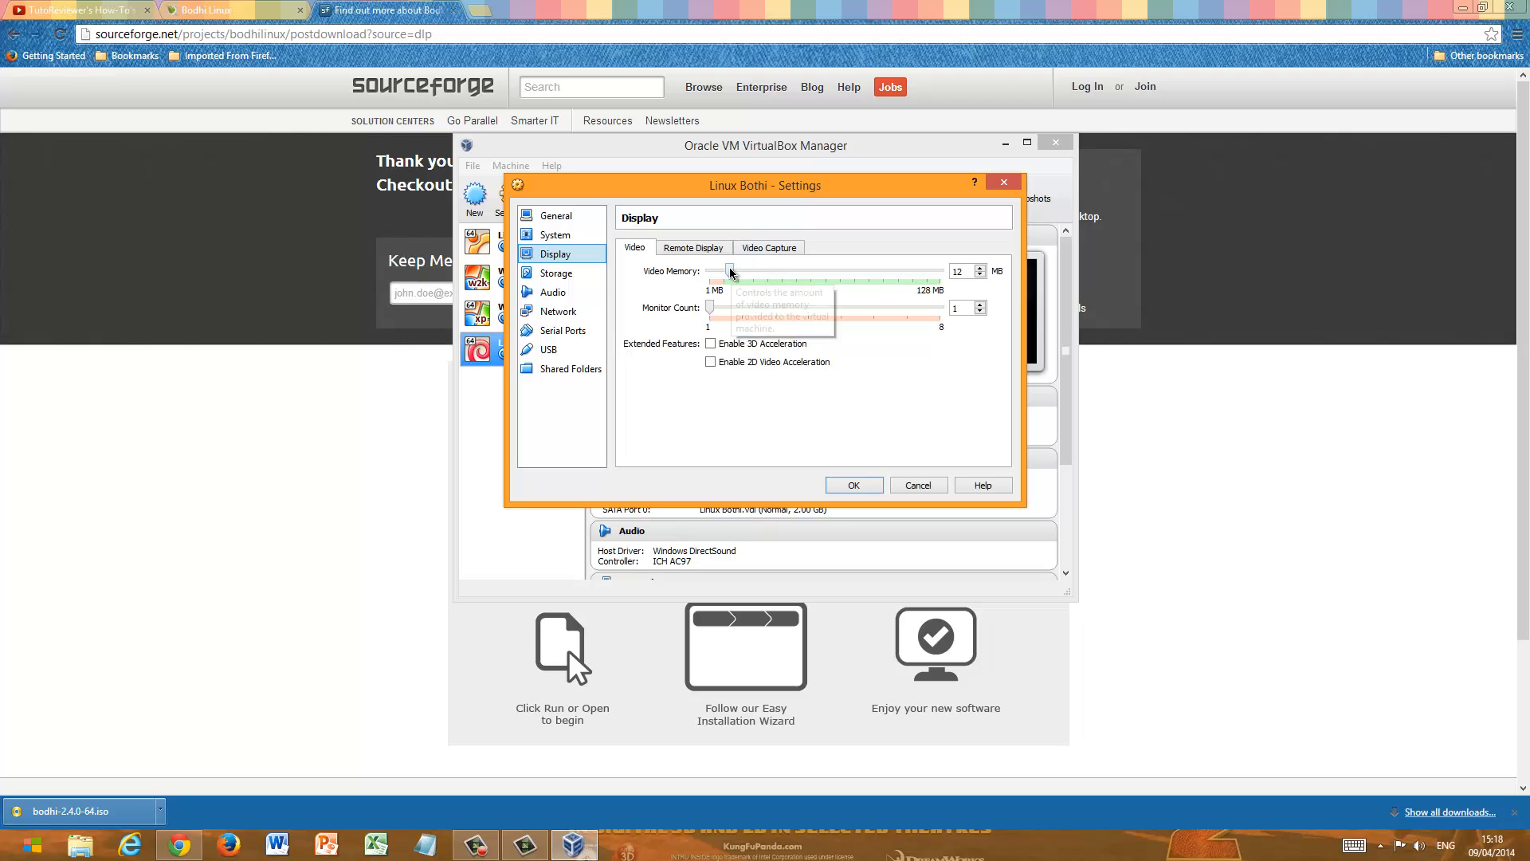
left_click_drag(731, 273, 1028, 281)
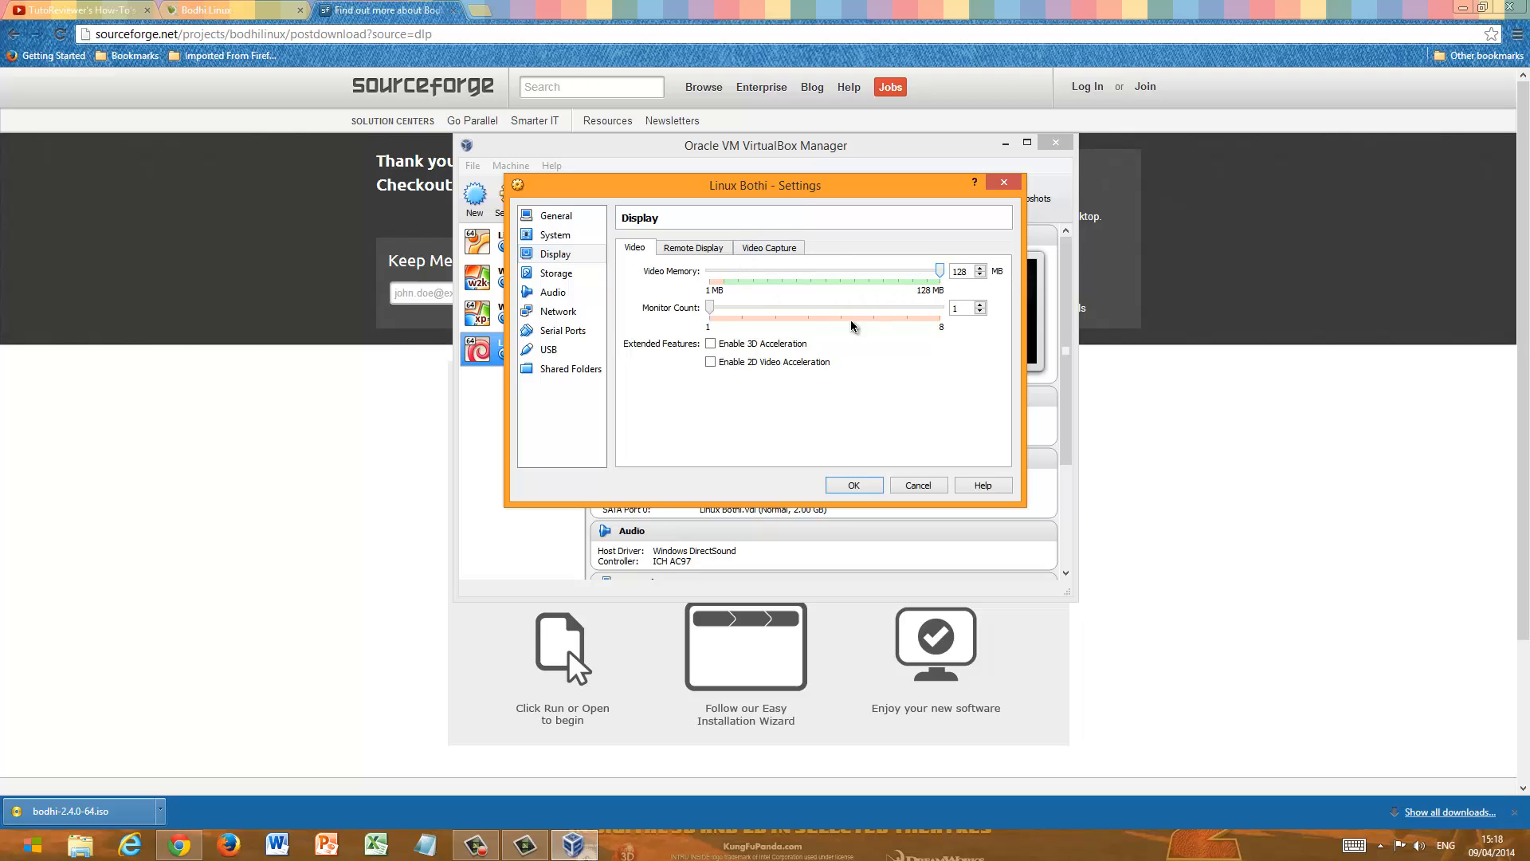
- Load bodhi-2.4.0-64 from the Downloads folder into the empty CD/DVD drive on the IDE controller
left_click(556, 273)
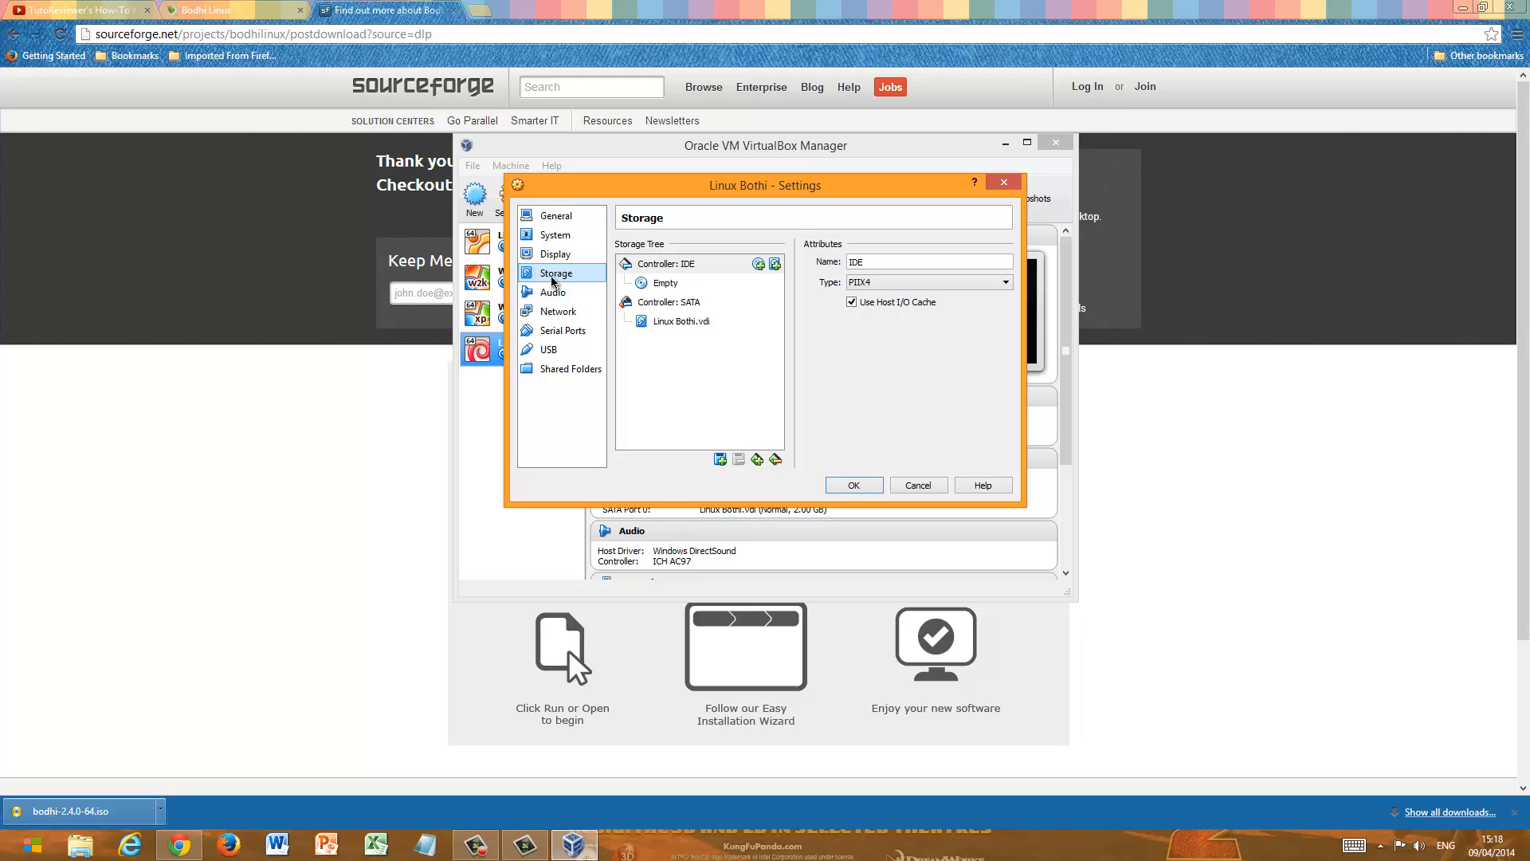
left_click(703, 284)
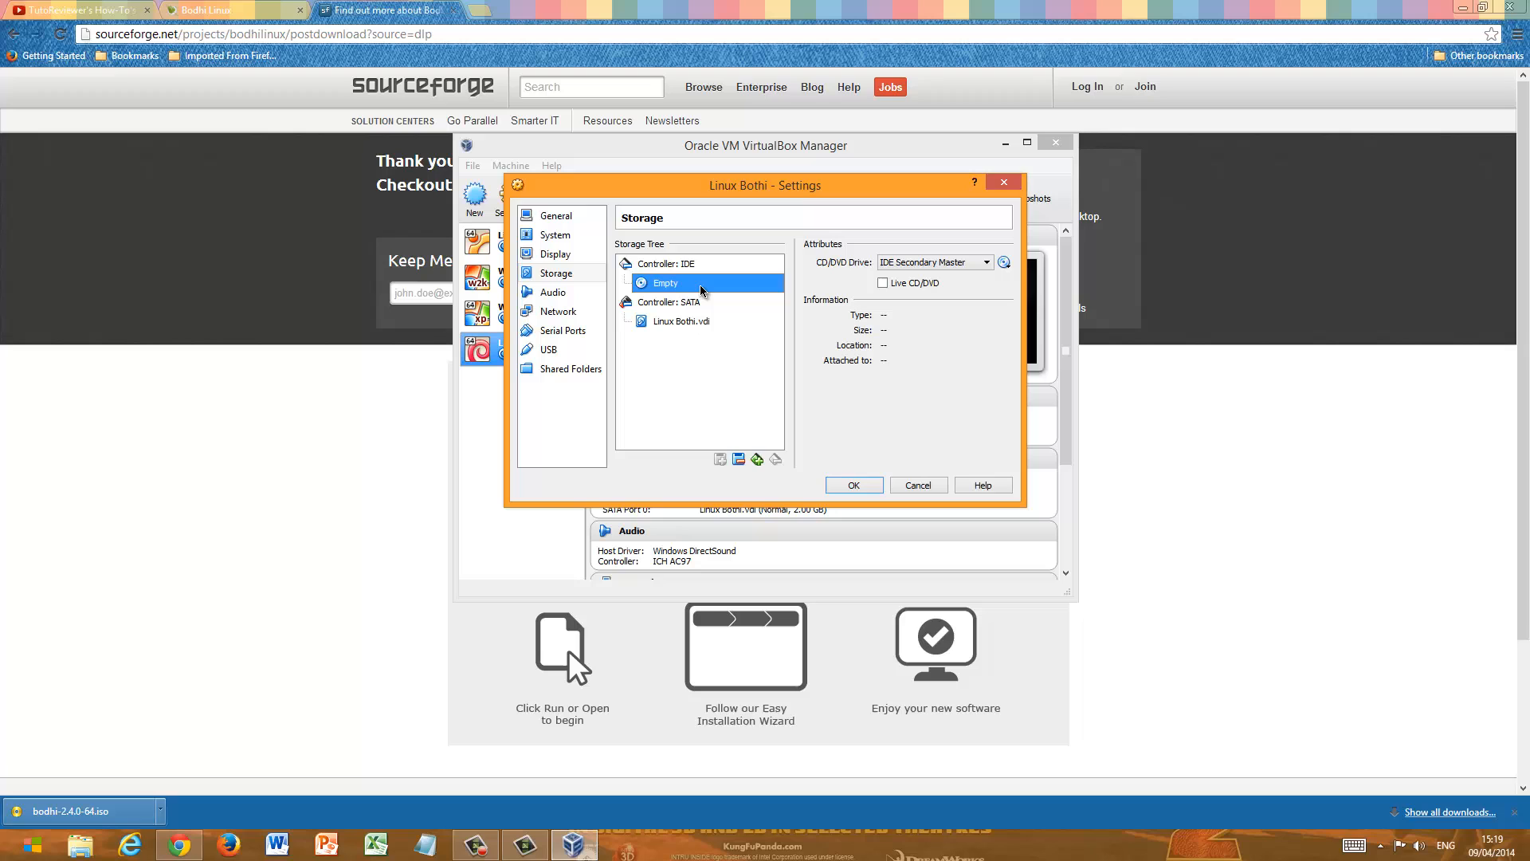
left_click(1005, 263)
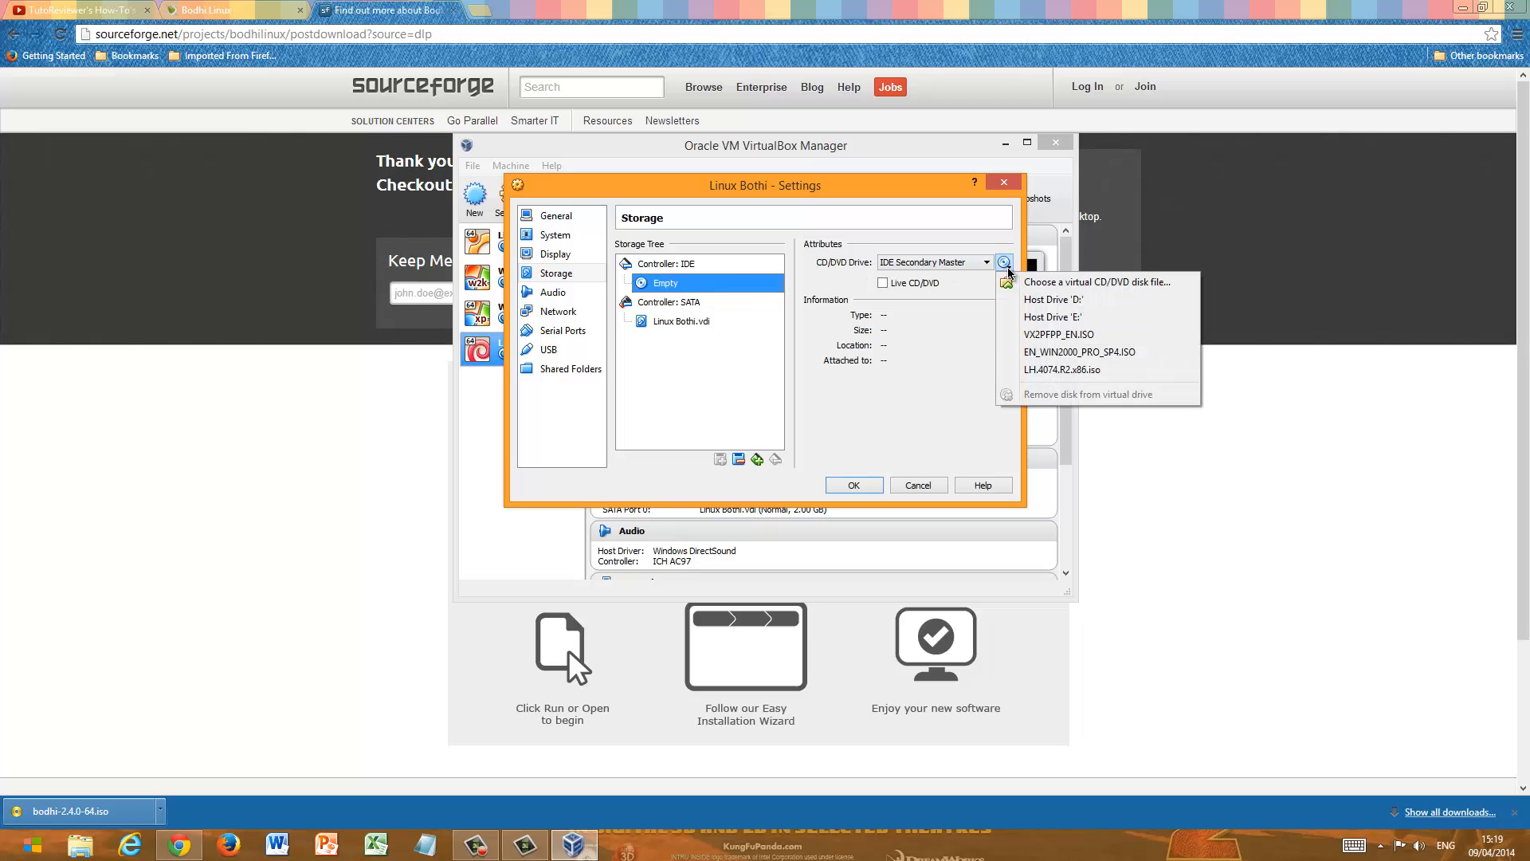
left_click(1028, 283)
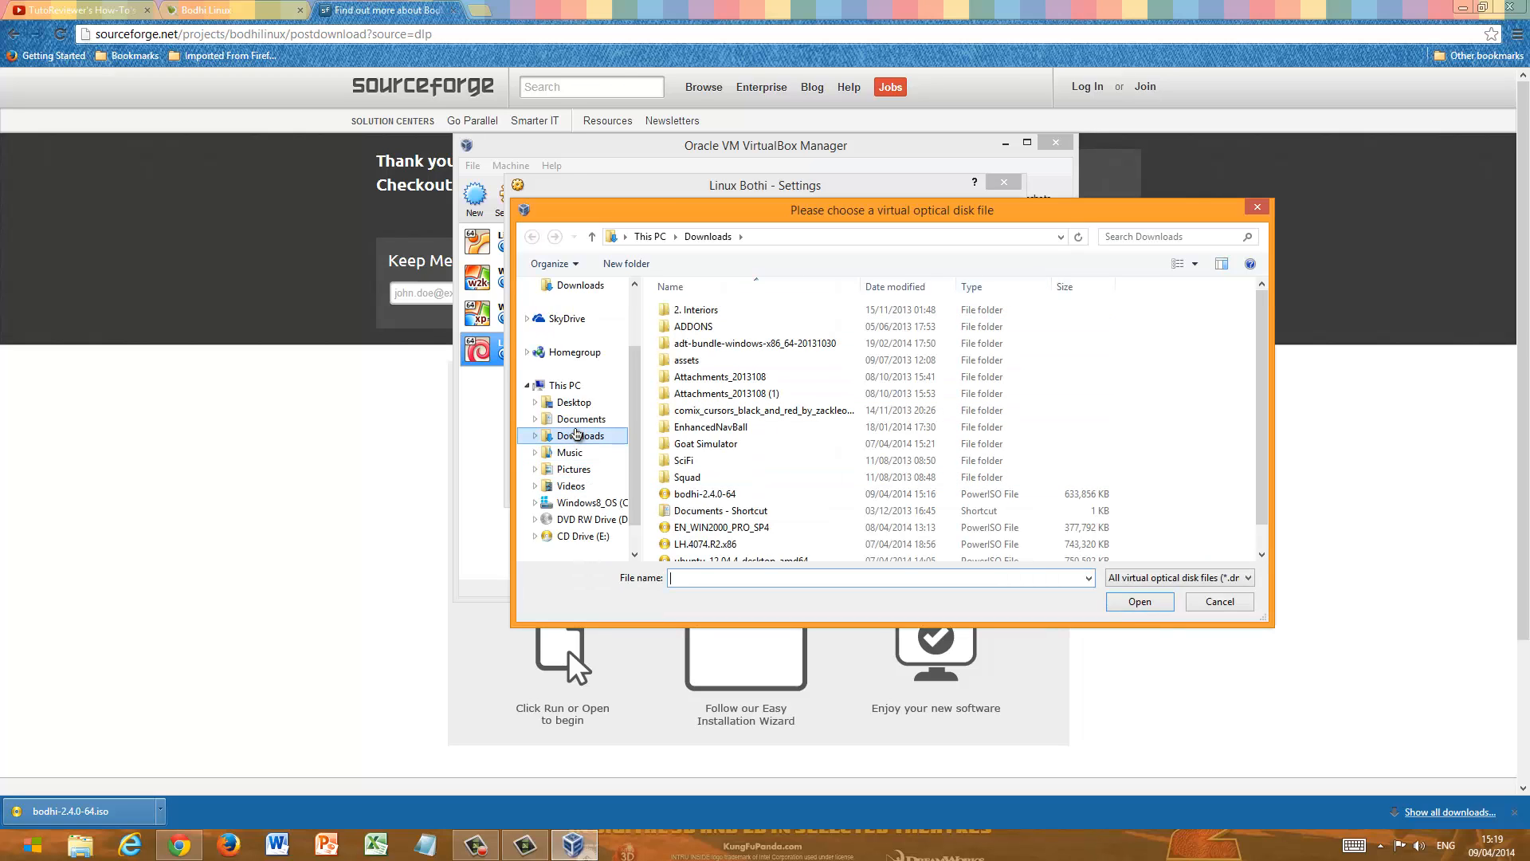
left_click(576, 436)
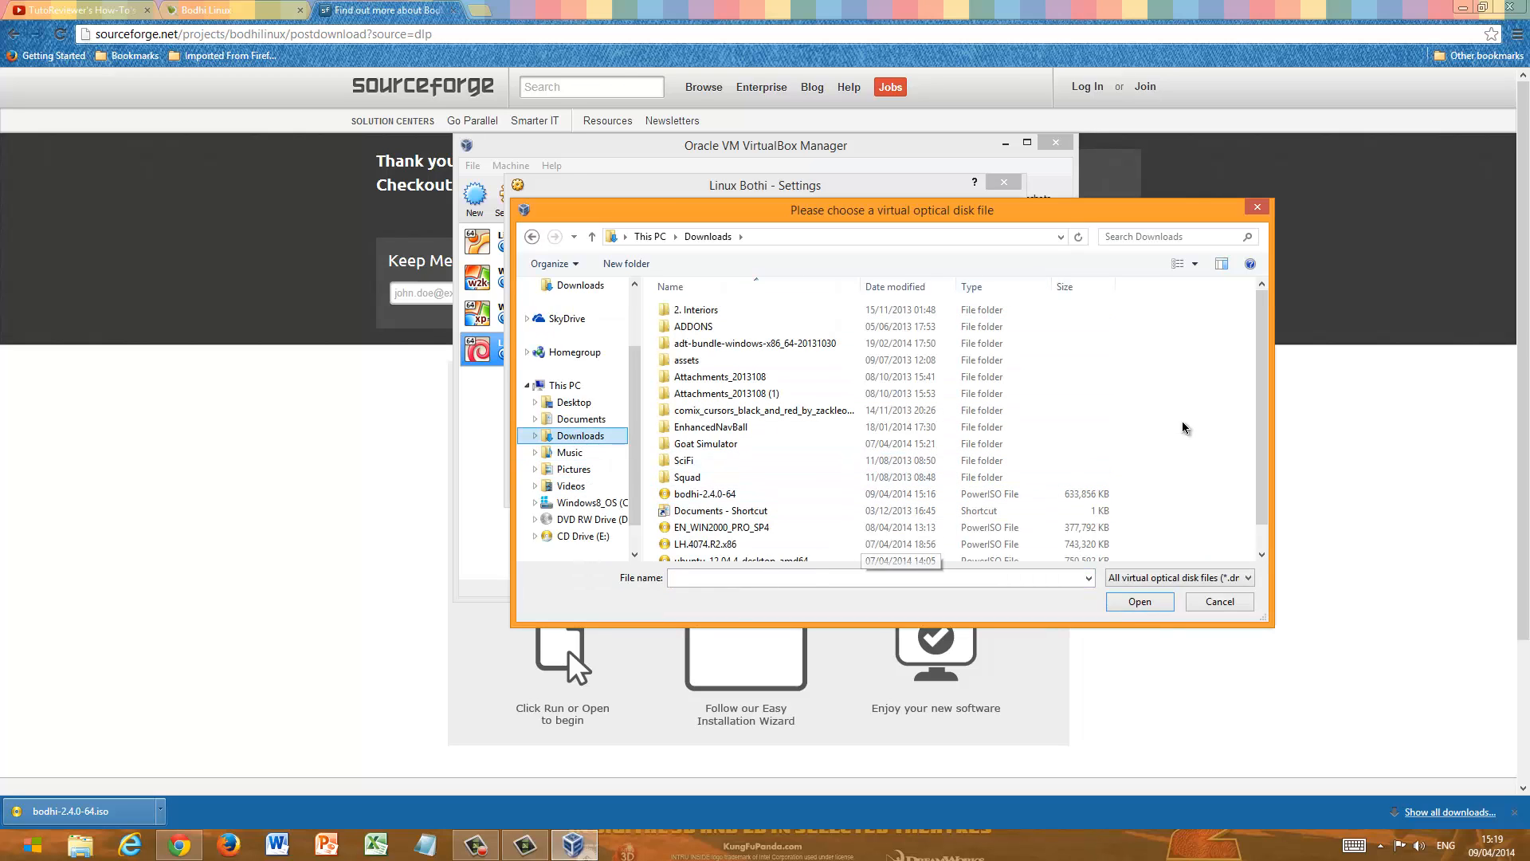
left_click(721, 495)
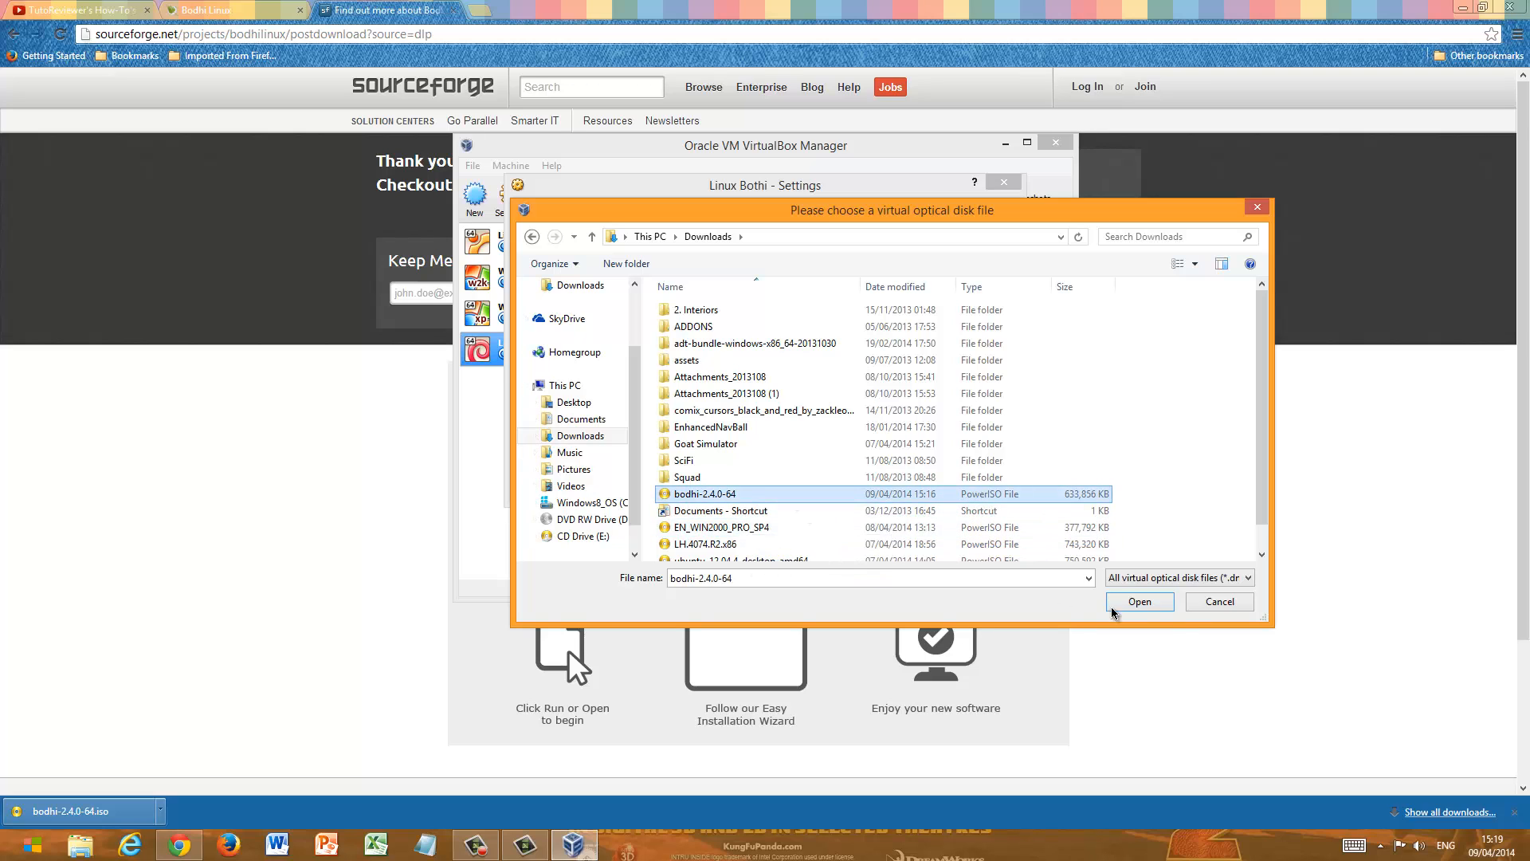
left_click(1139, 602)
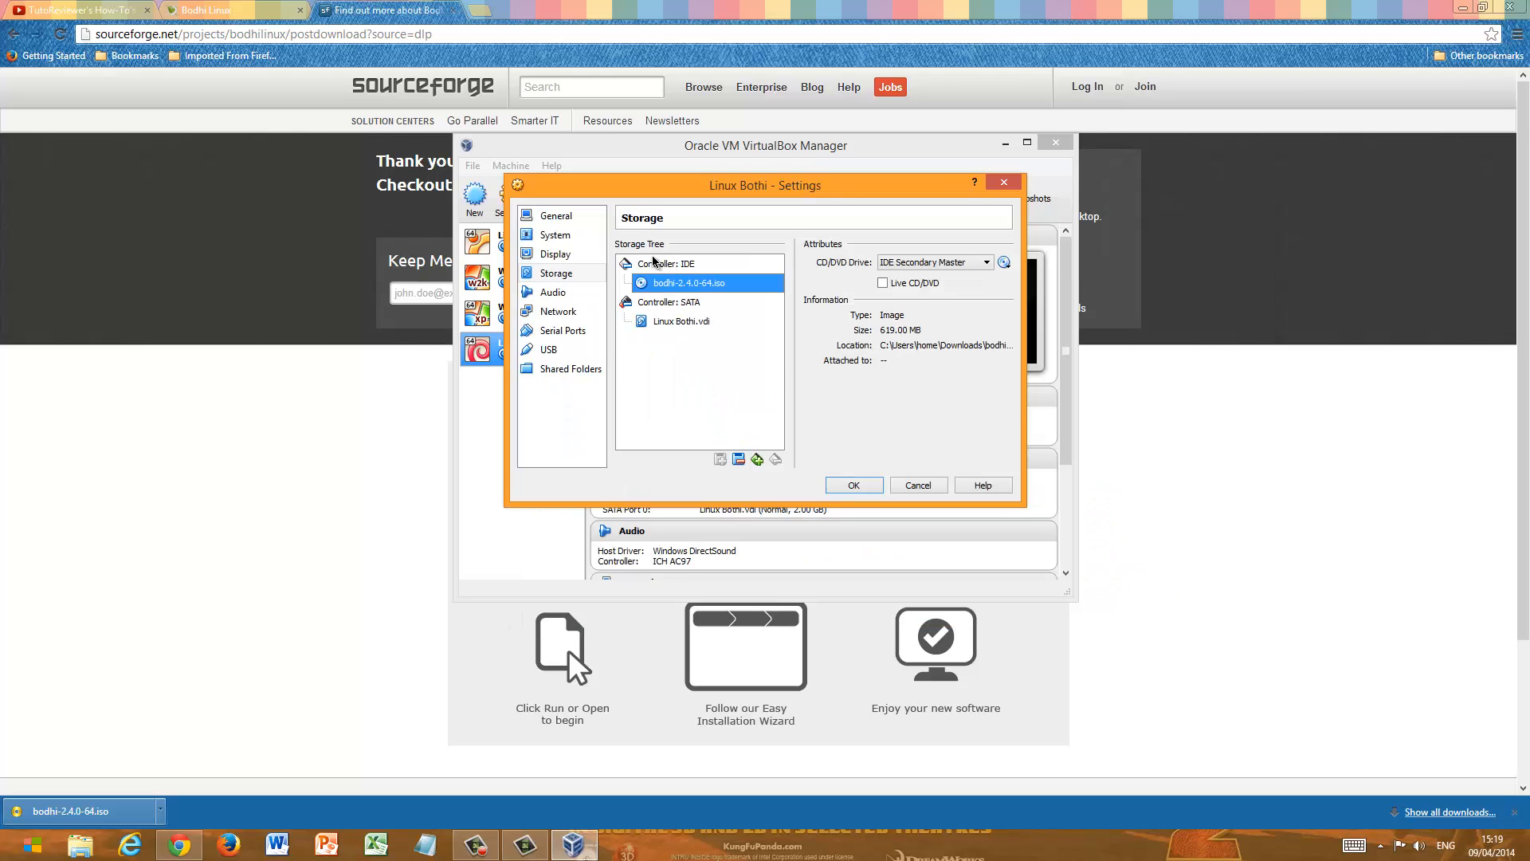
- Check the general settings of Linux Bothi, save the configuration, and review the virtual machine's details summary
left_click(567, 217)
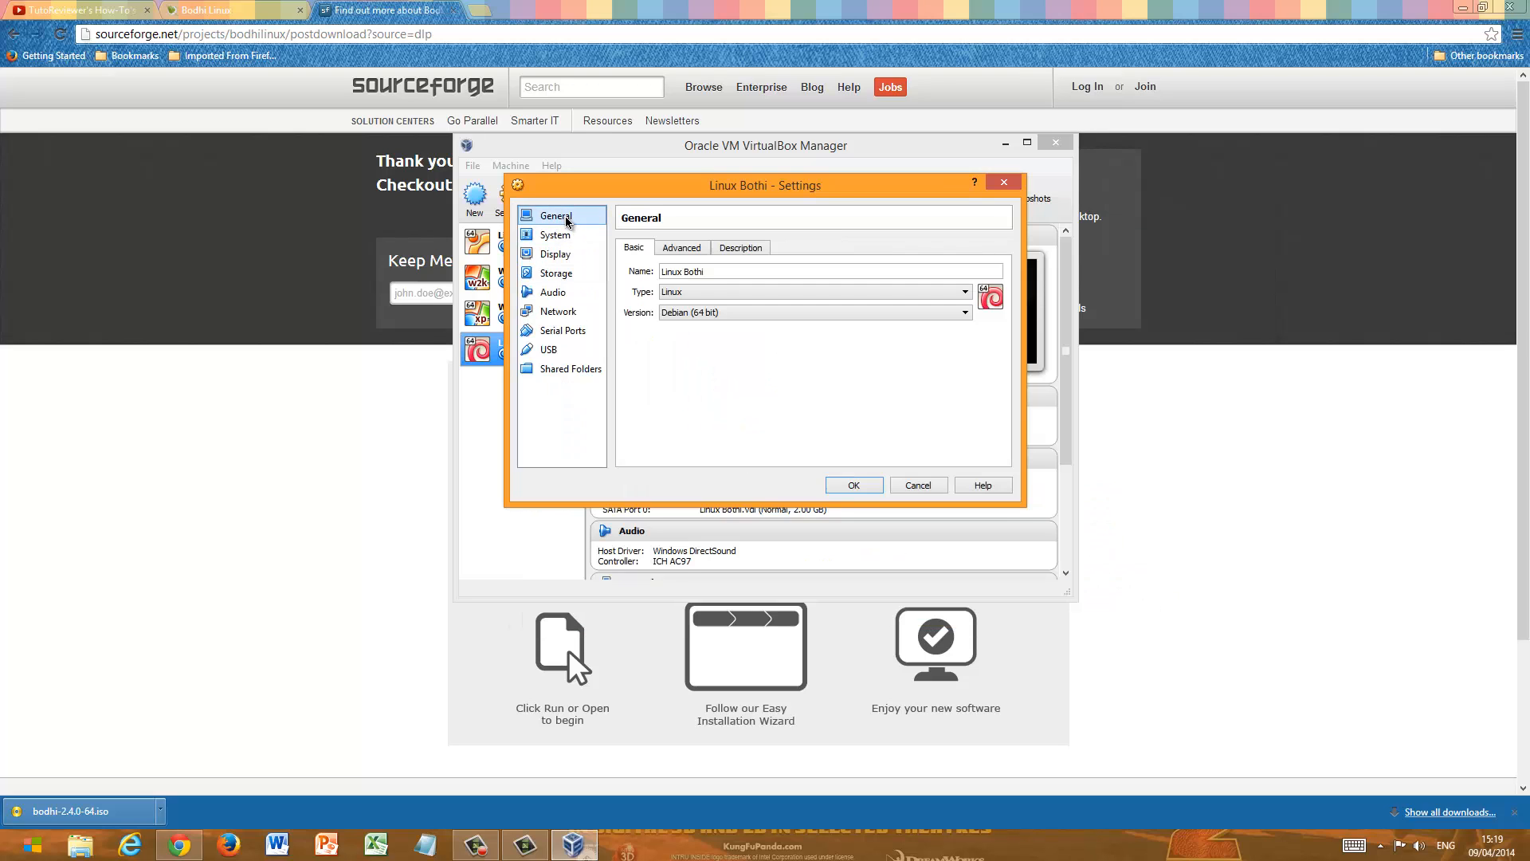
left_click(853, 485)
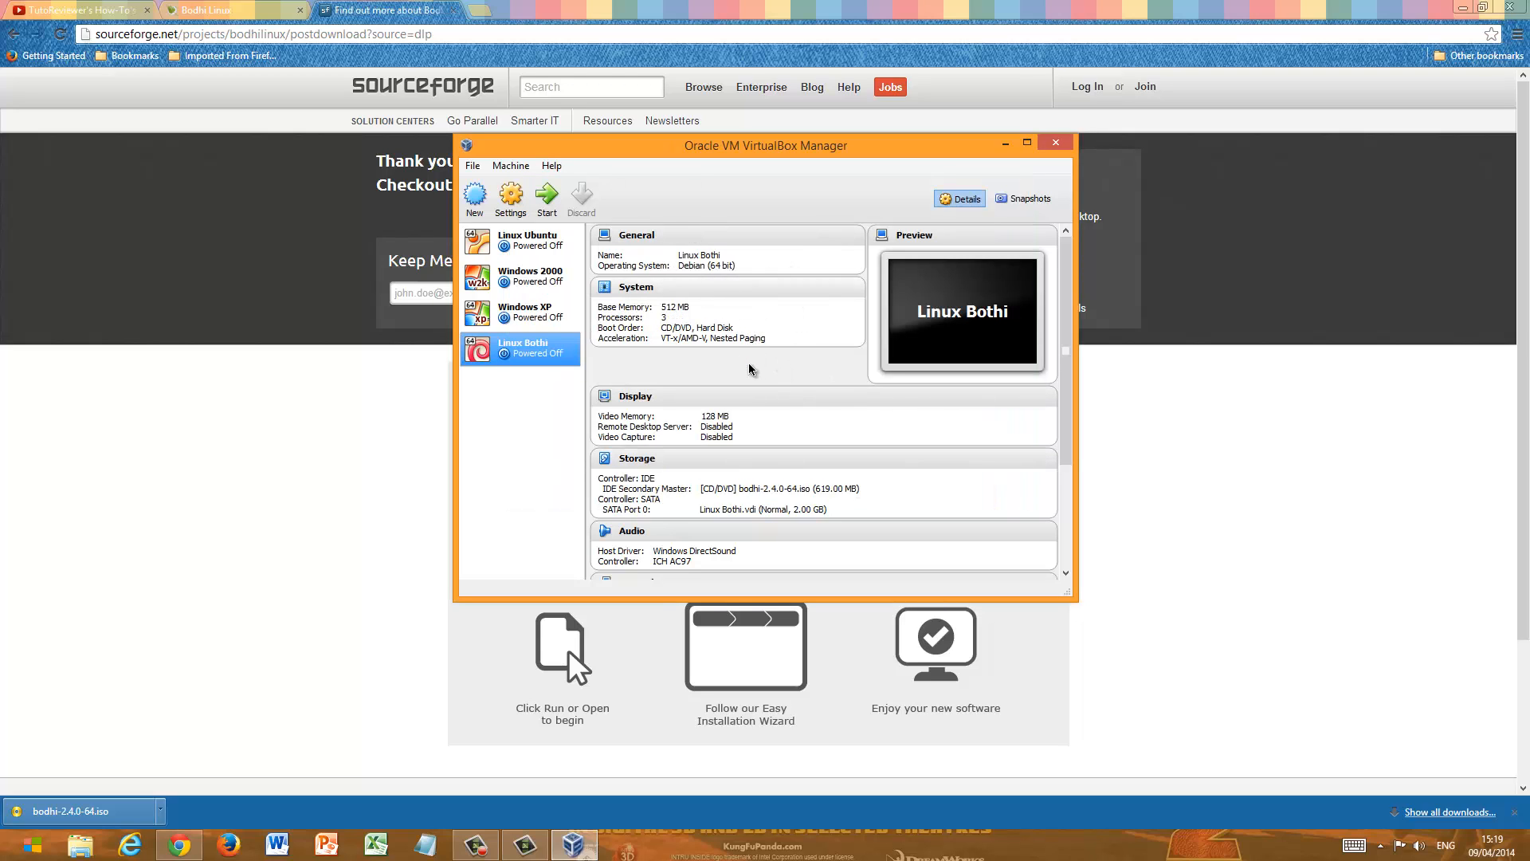
scroll(749, 371, "down", 3)
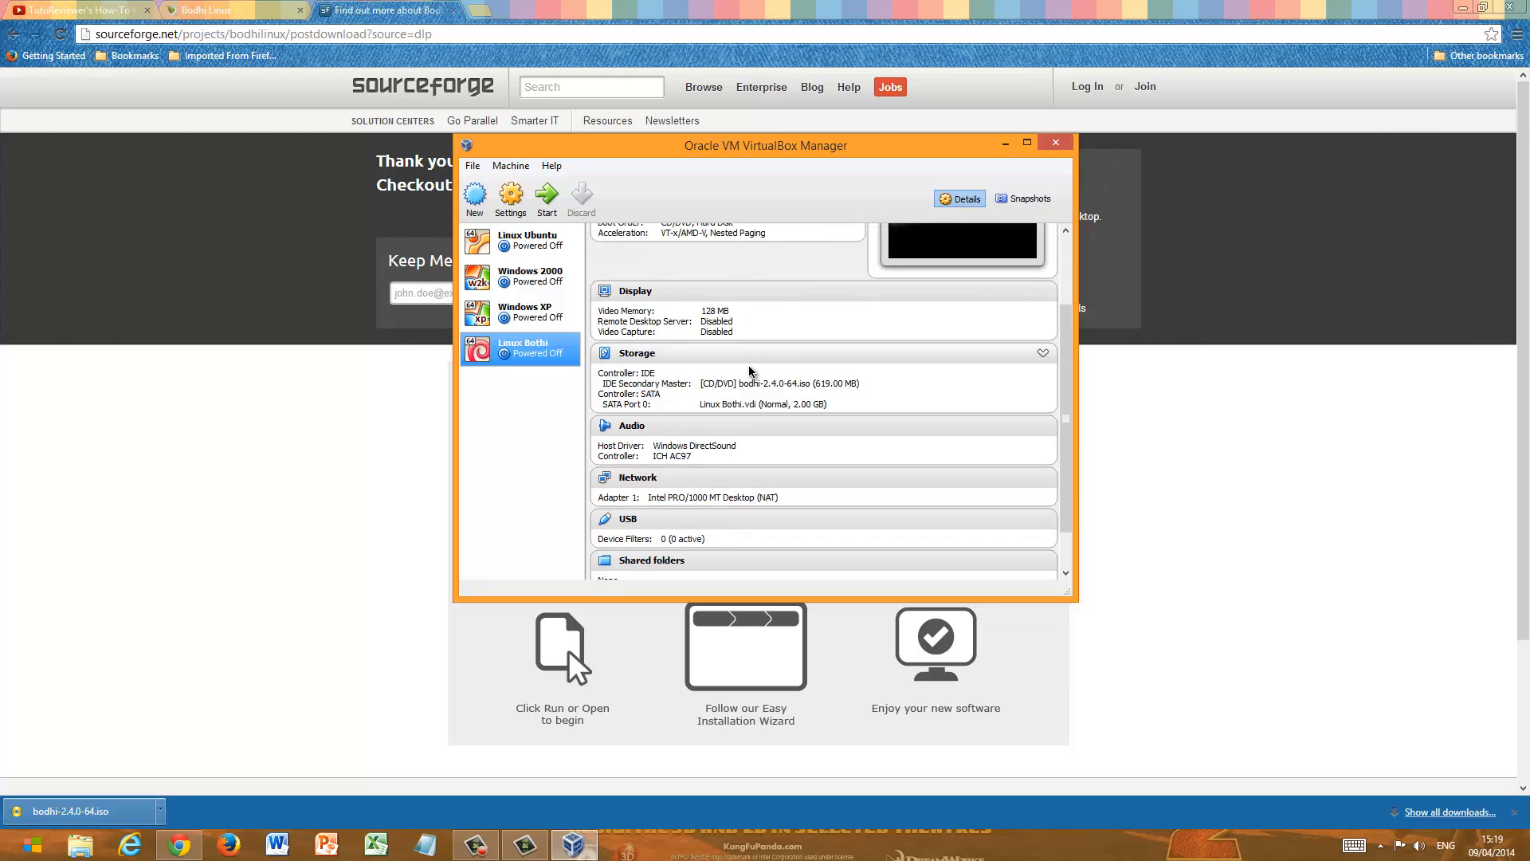
scroll(749, 370, "down", 2)
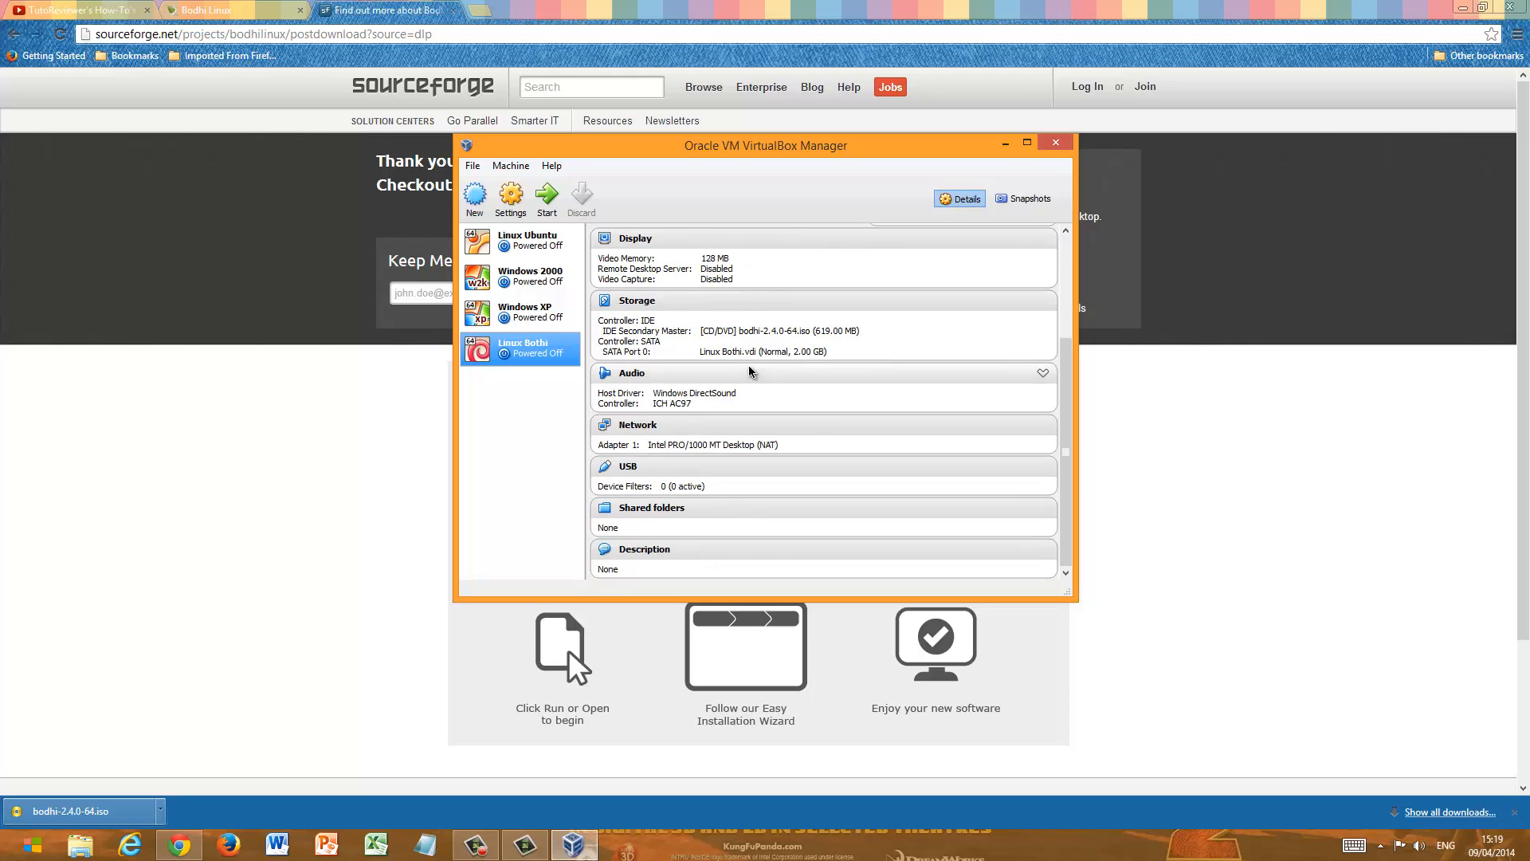
scroll(749, 370, "up", 5)
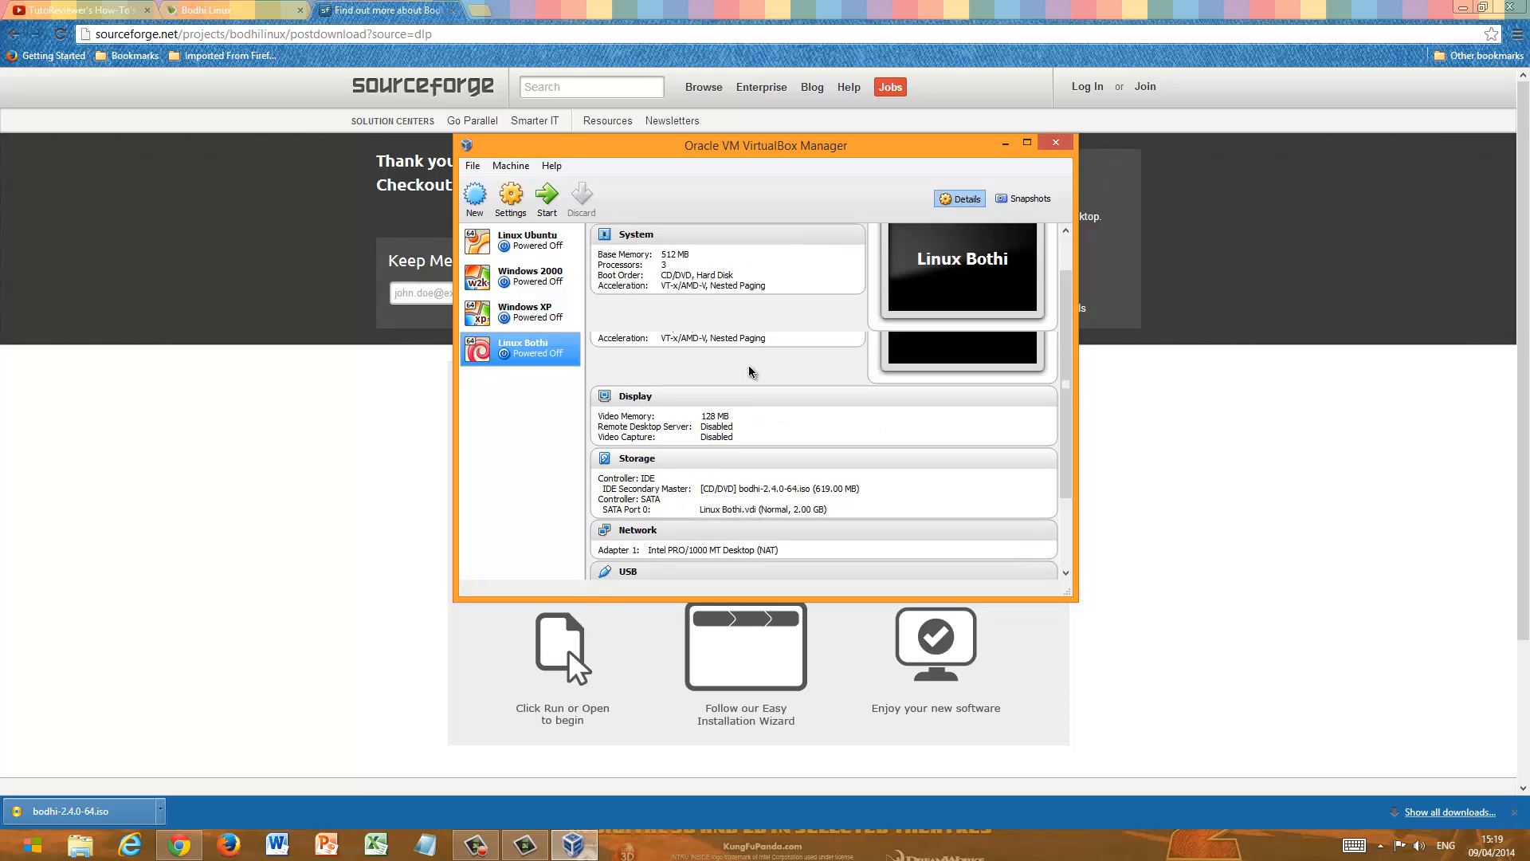
- Start the Linux Bothi virtual machine and boot the live system with its boot options left as given
left_click(549, 197)
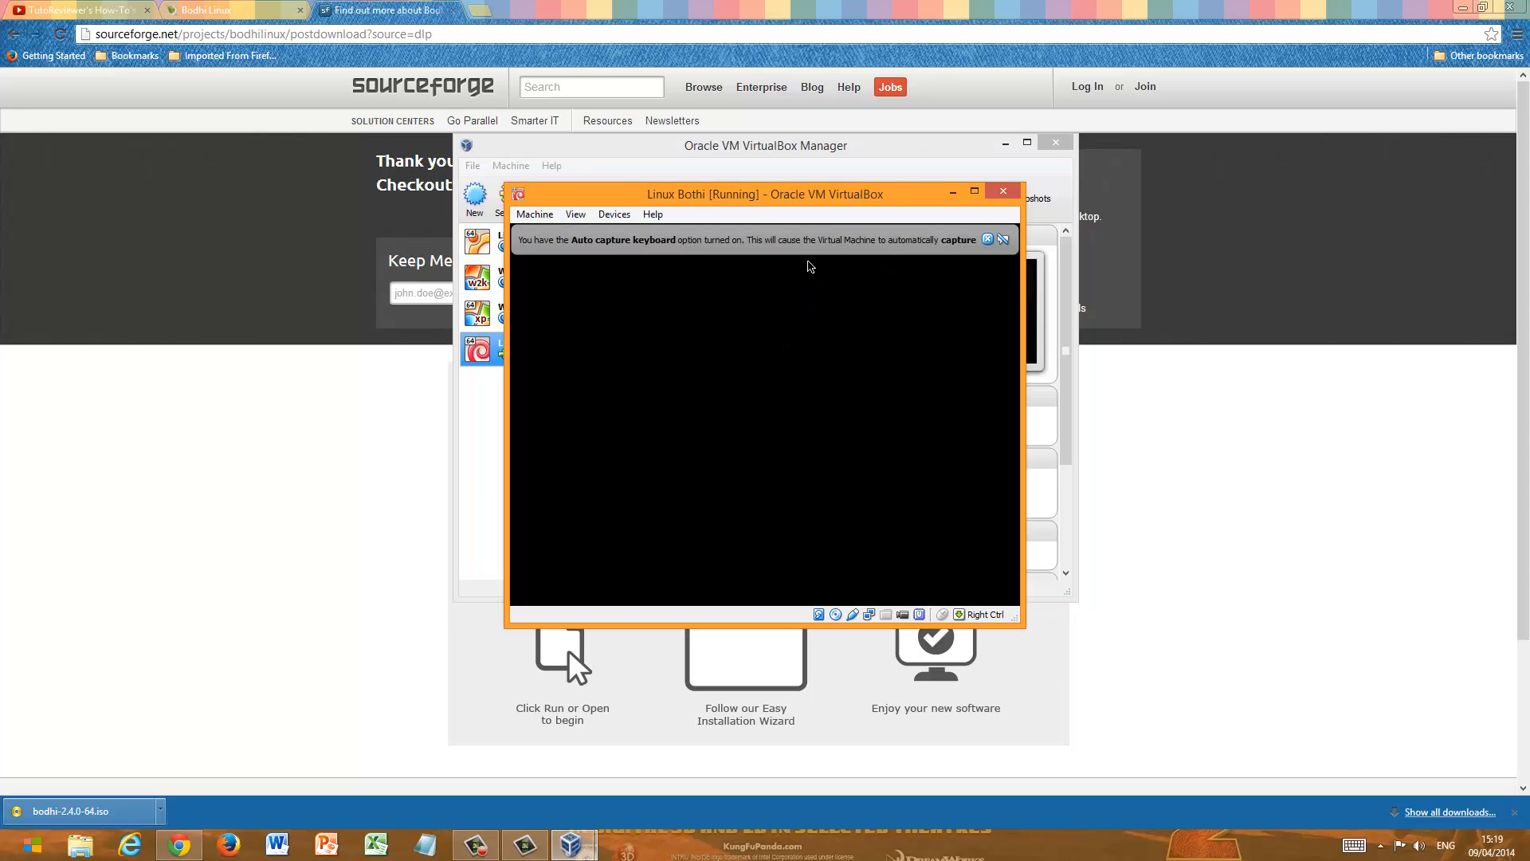
left_click(1515, 813)
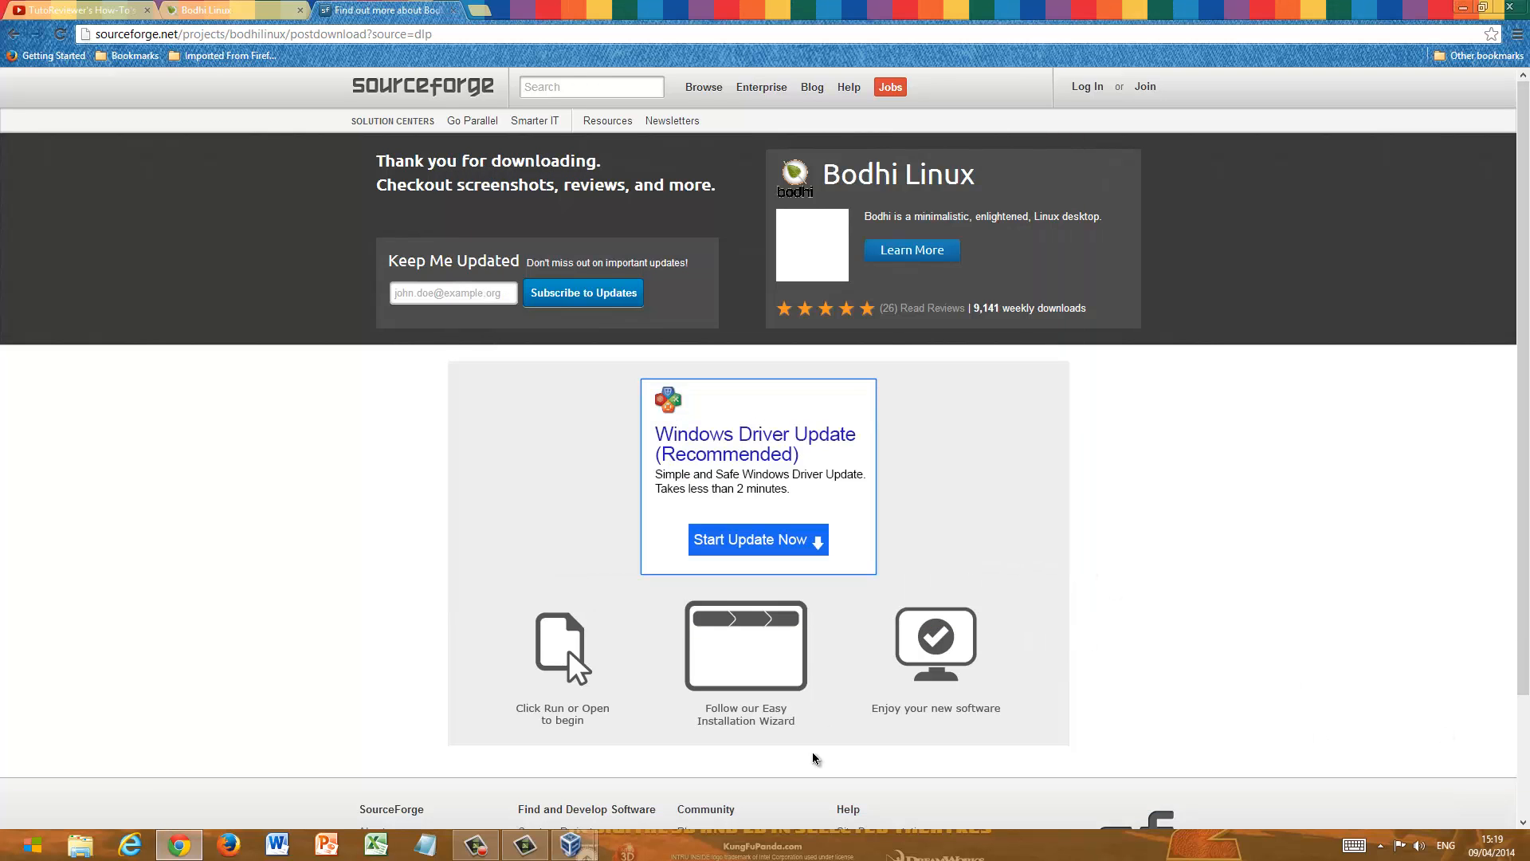
mouse_move(571, 845)
left_click(654, 762)
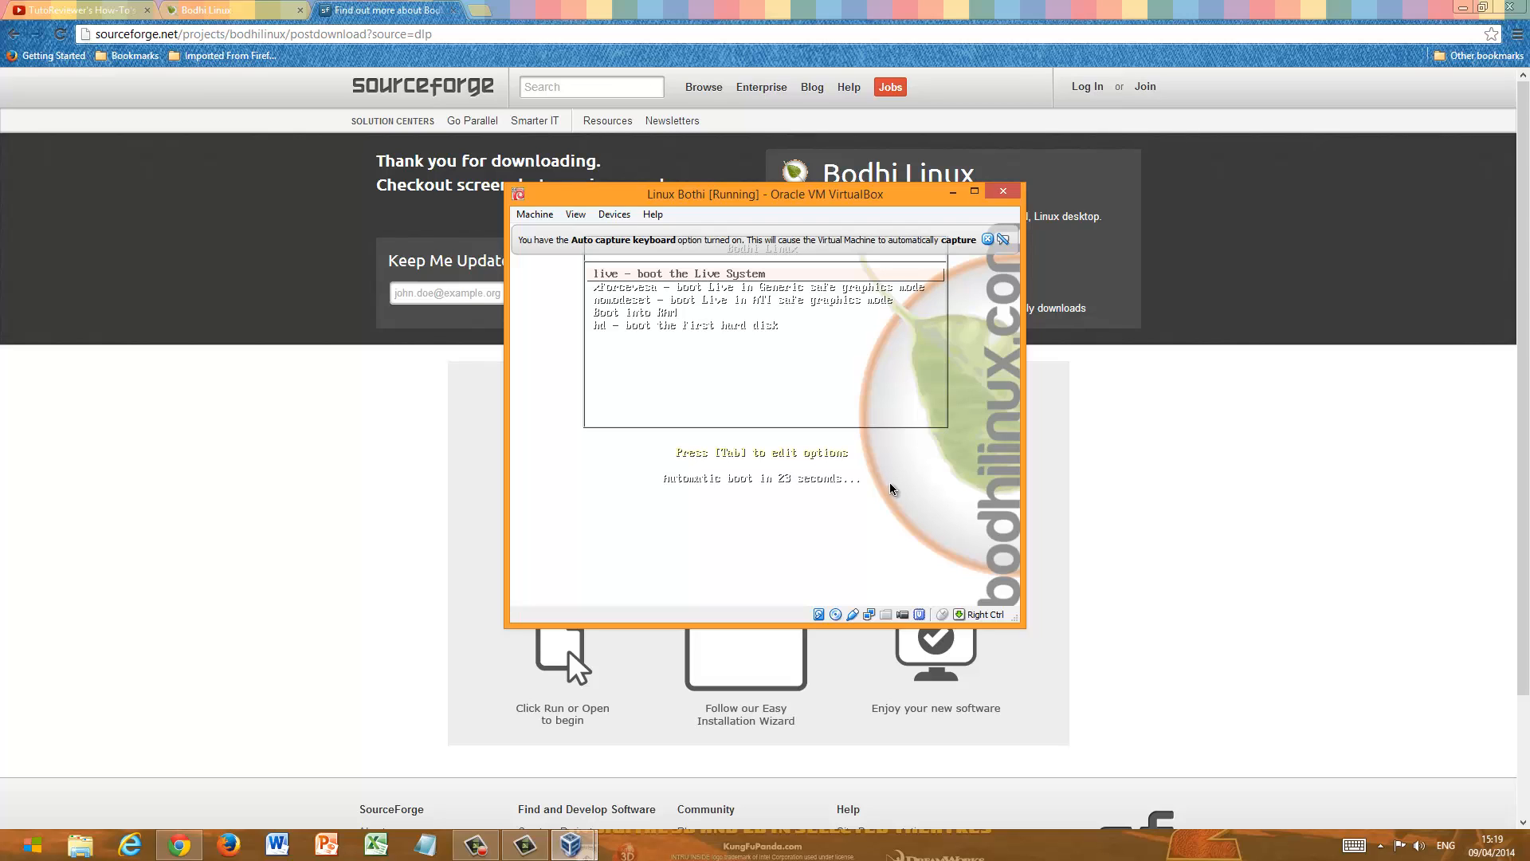
key("Tab")
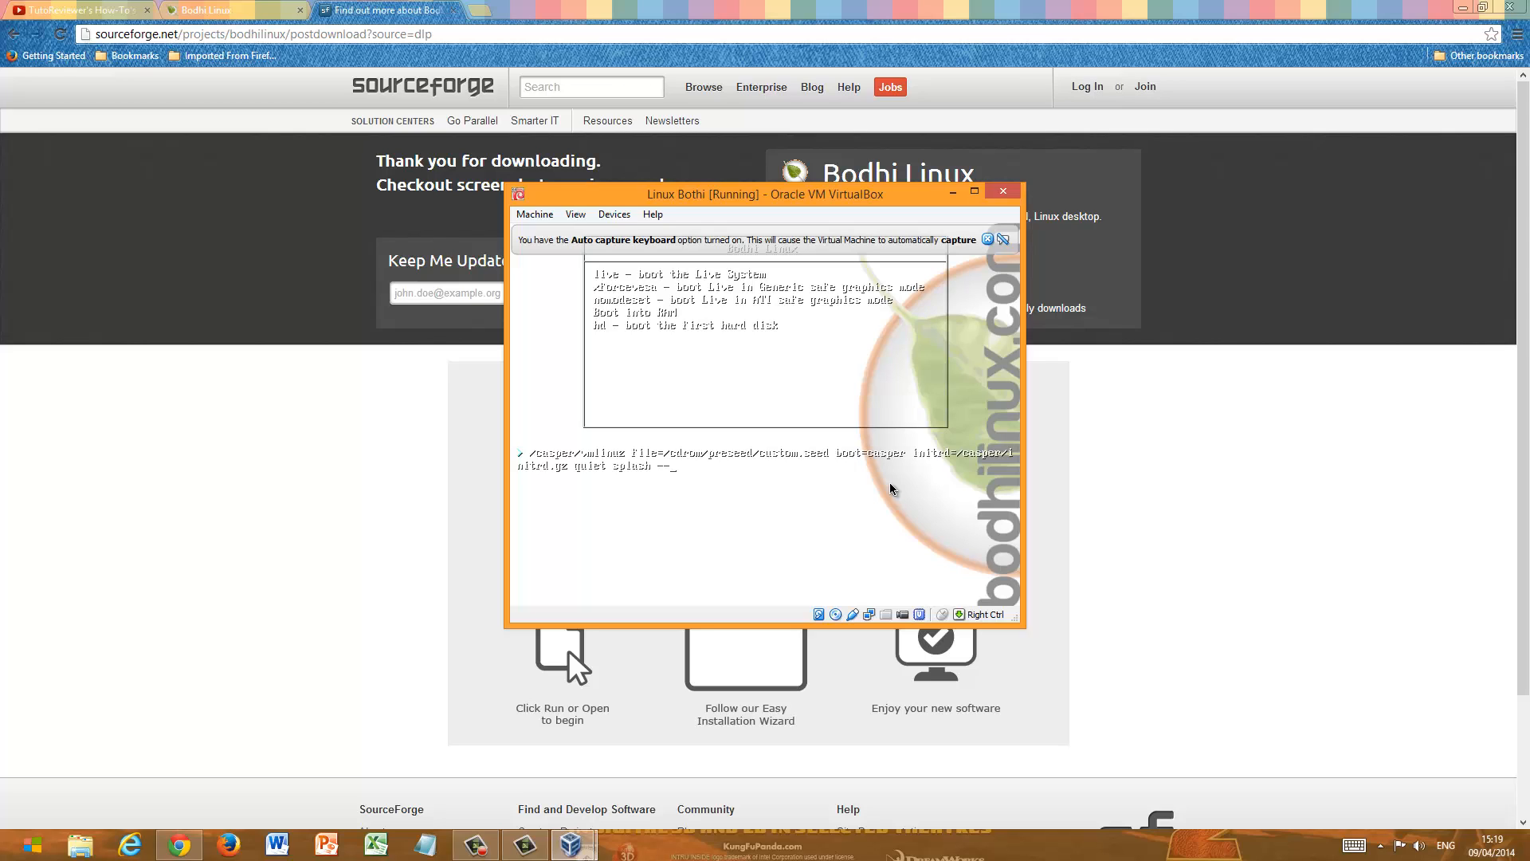
key("Return")
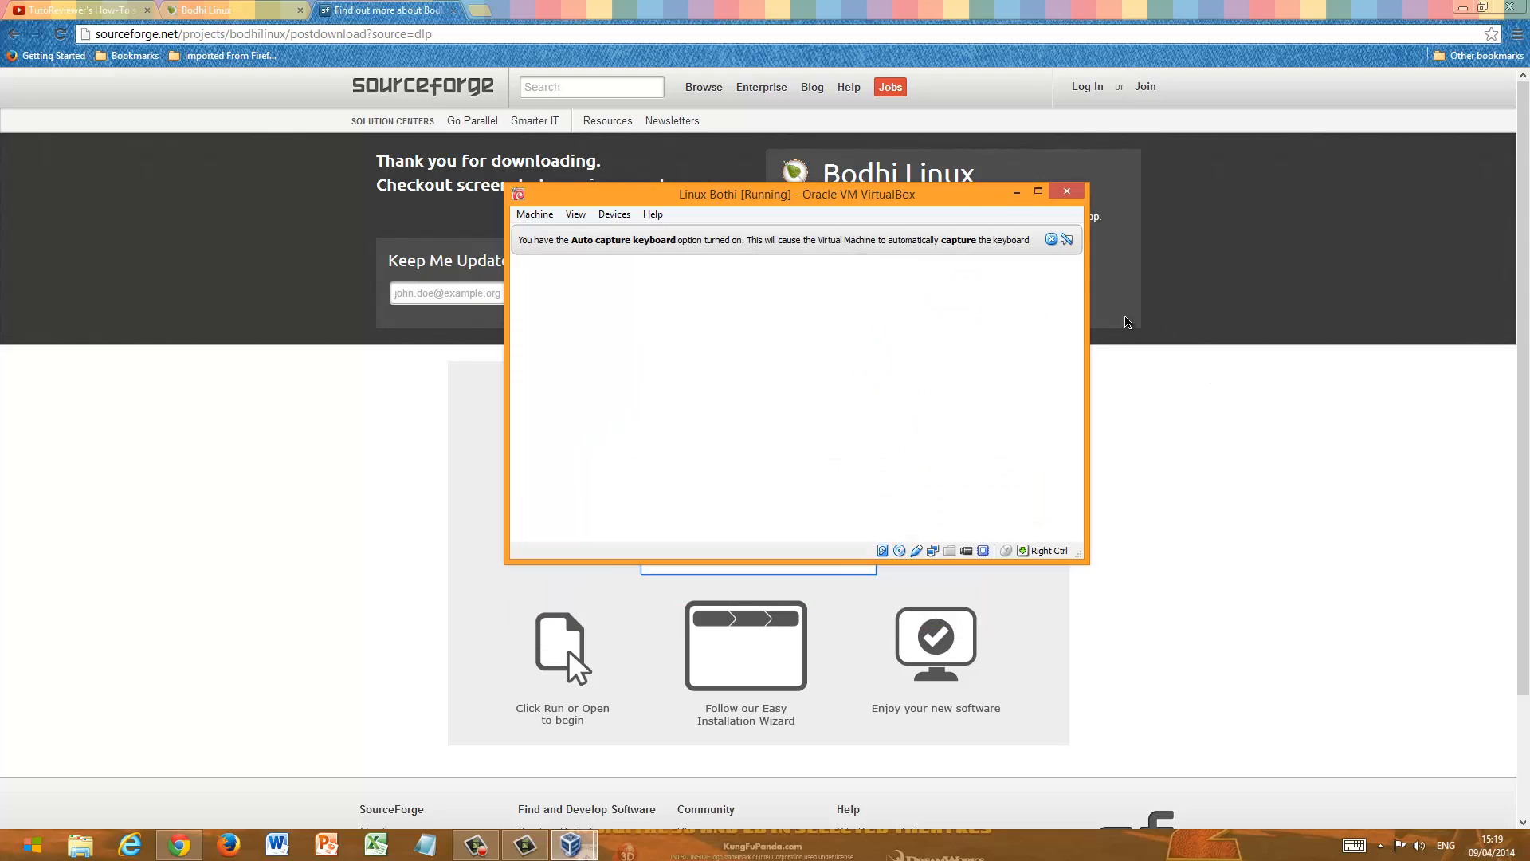
- Dismiss the keyboard capture and mouse pointer integration notices in the running virtual machine
left_click(1052, 240)
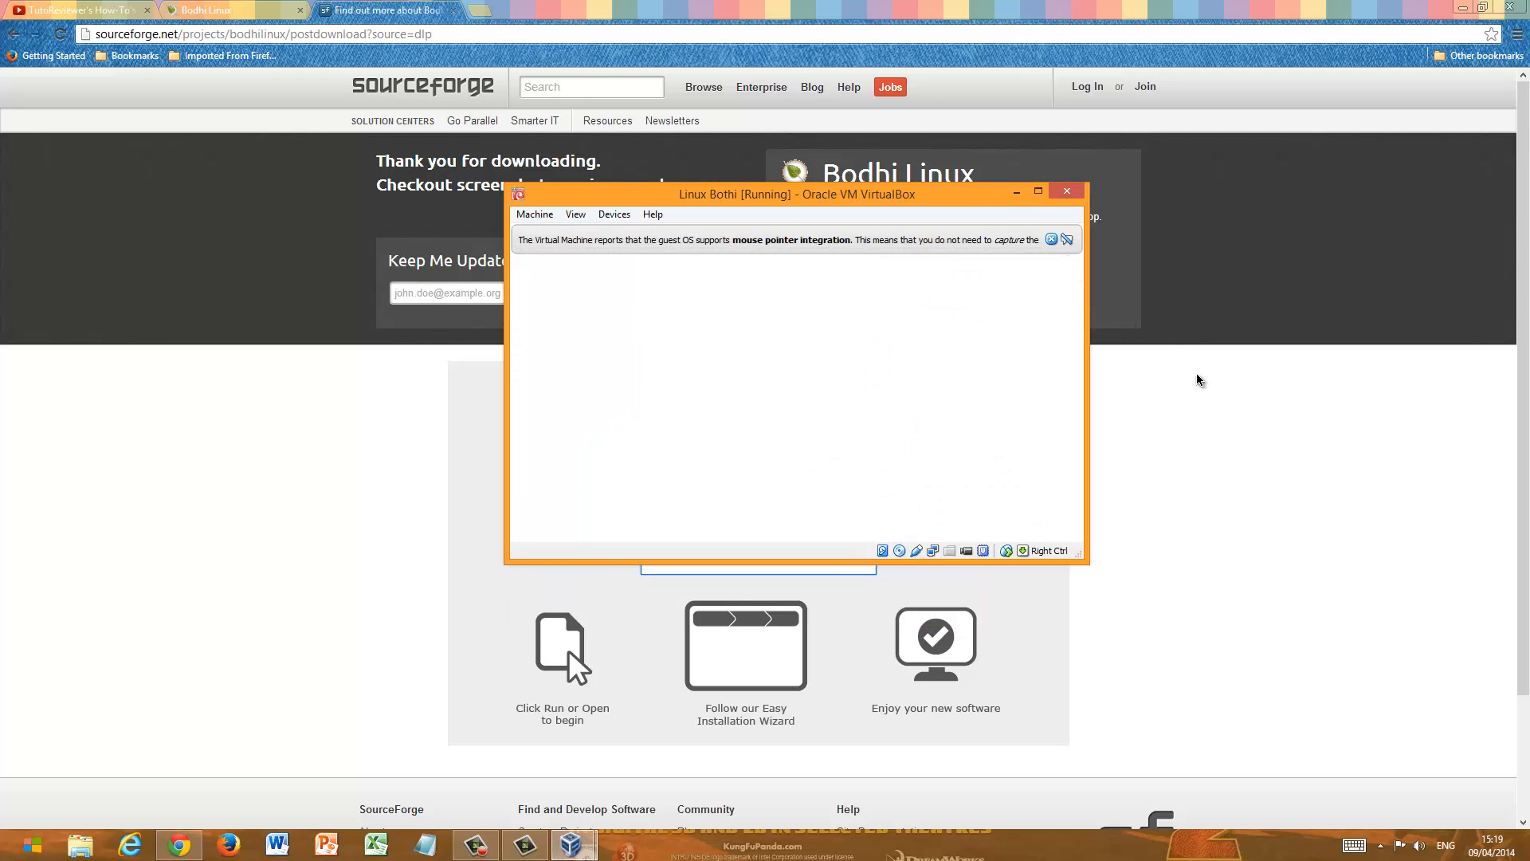
left_click(1049, 240)
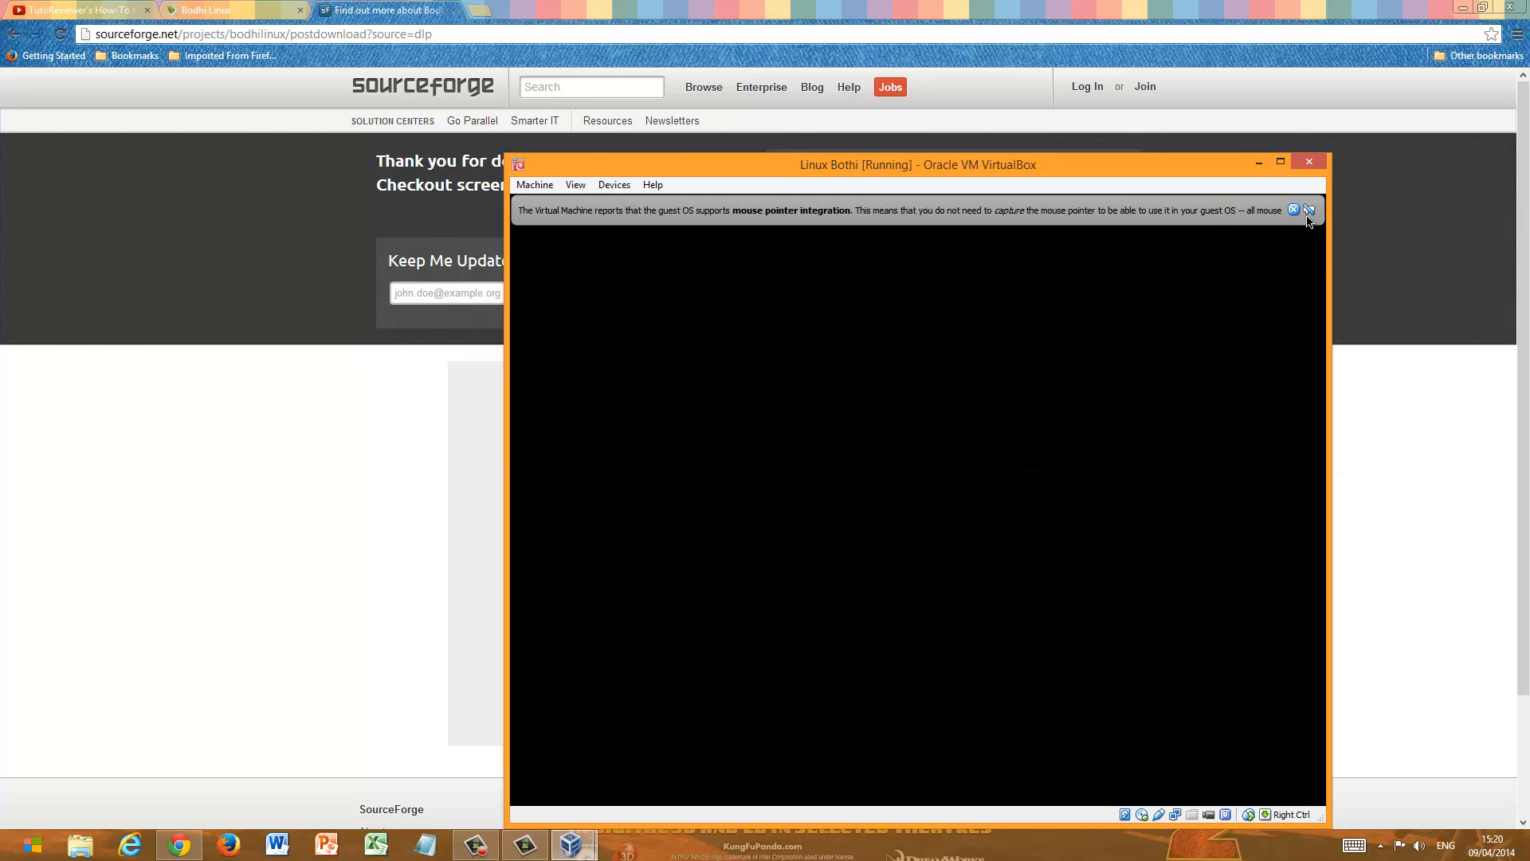
left_click(1294, 210)
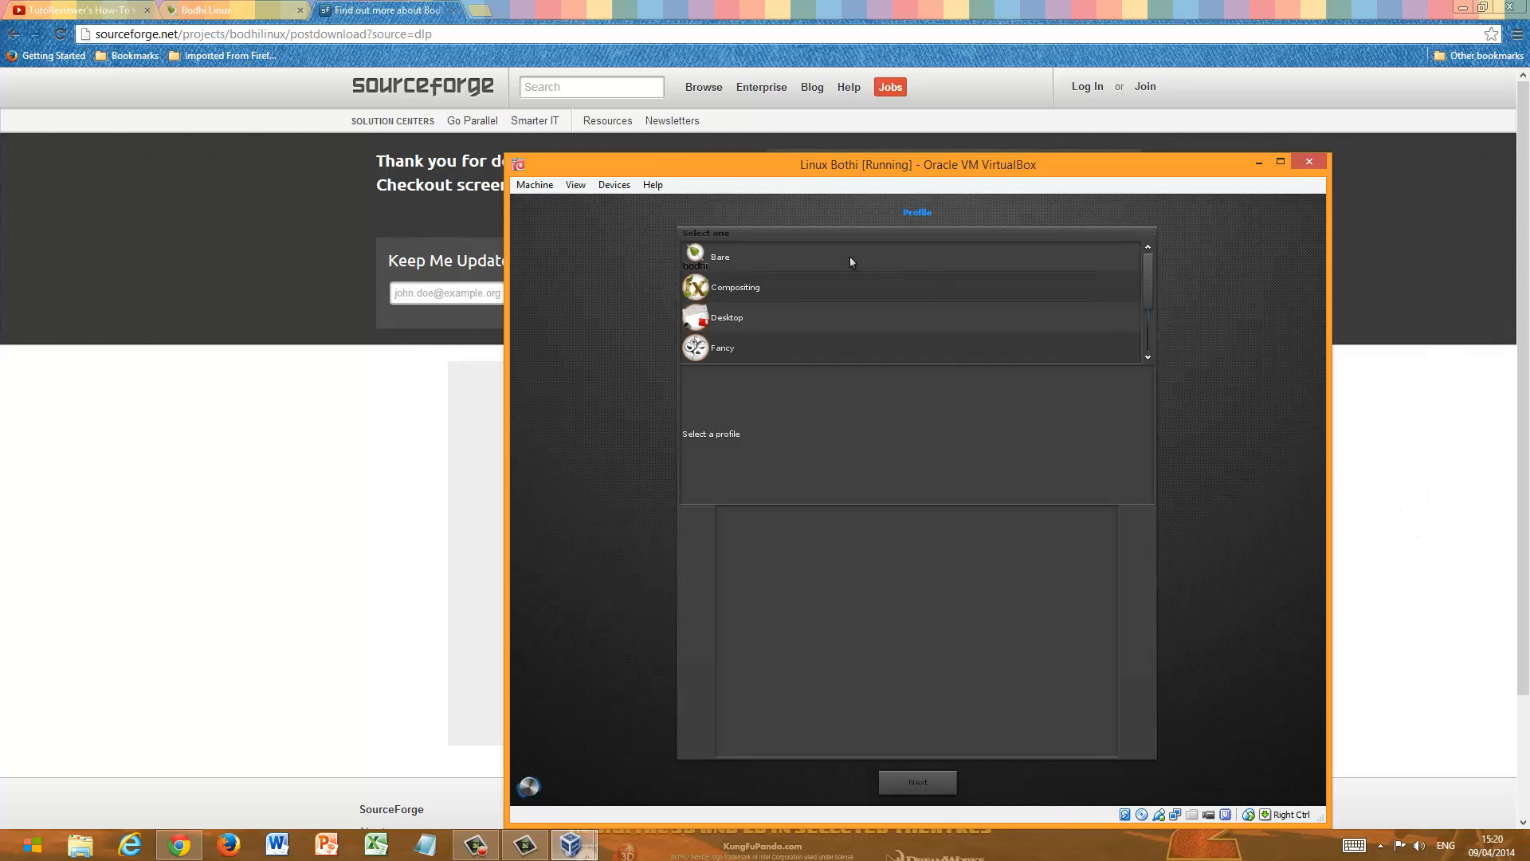
- Preview the Tiling, Tablet, Laptop/Netbook and Fancy desktop profiles in the Bodhi profile list
left_click_drag(1149, 287, 1149, 339)
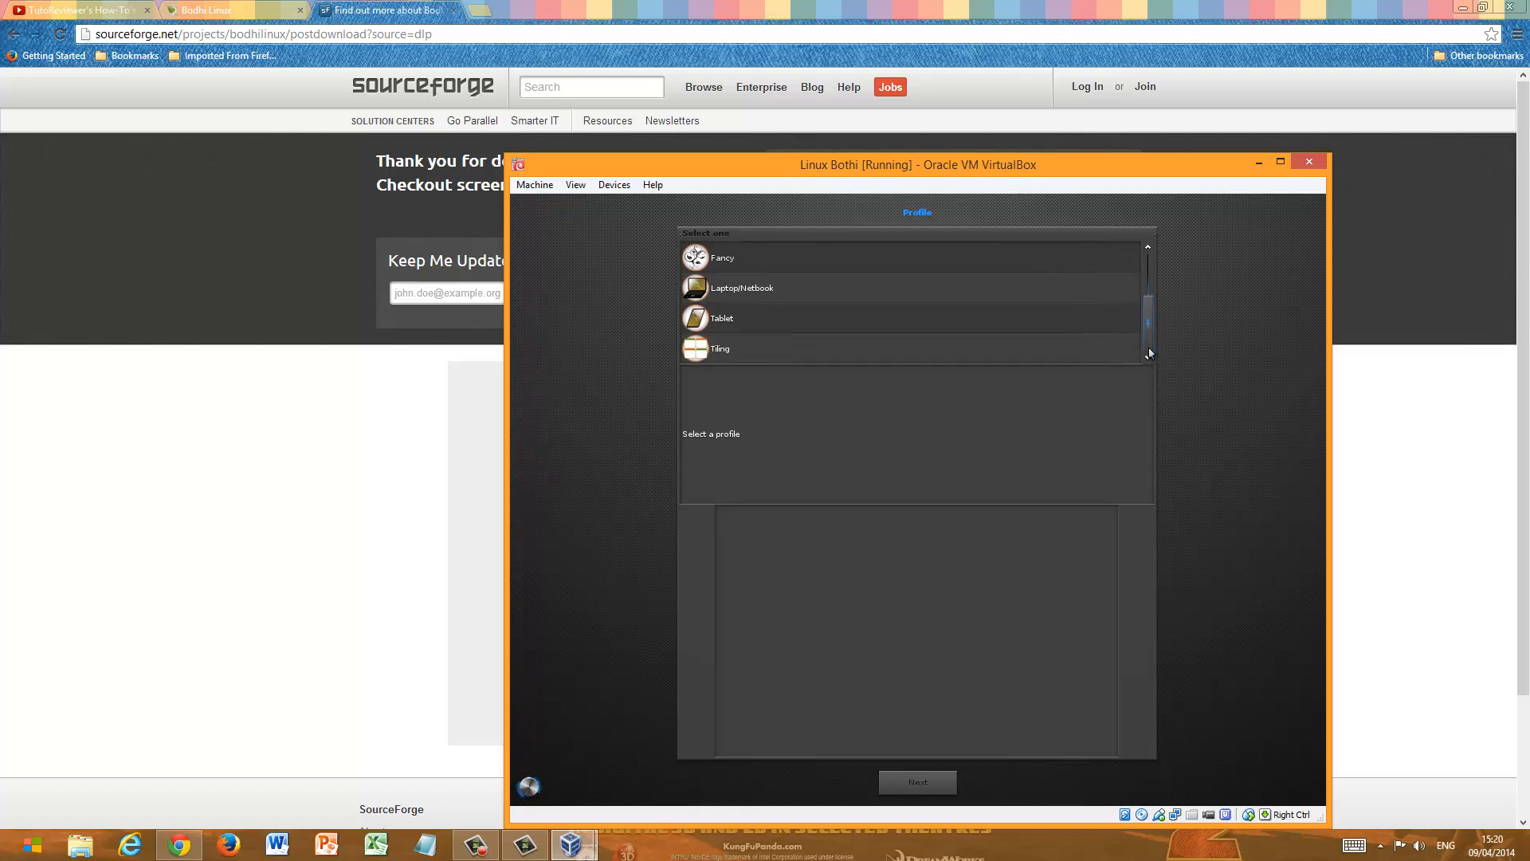
left_click(962, 350)
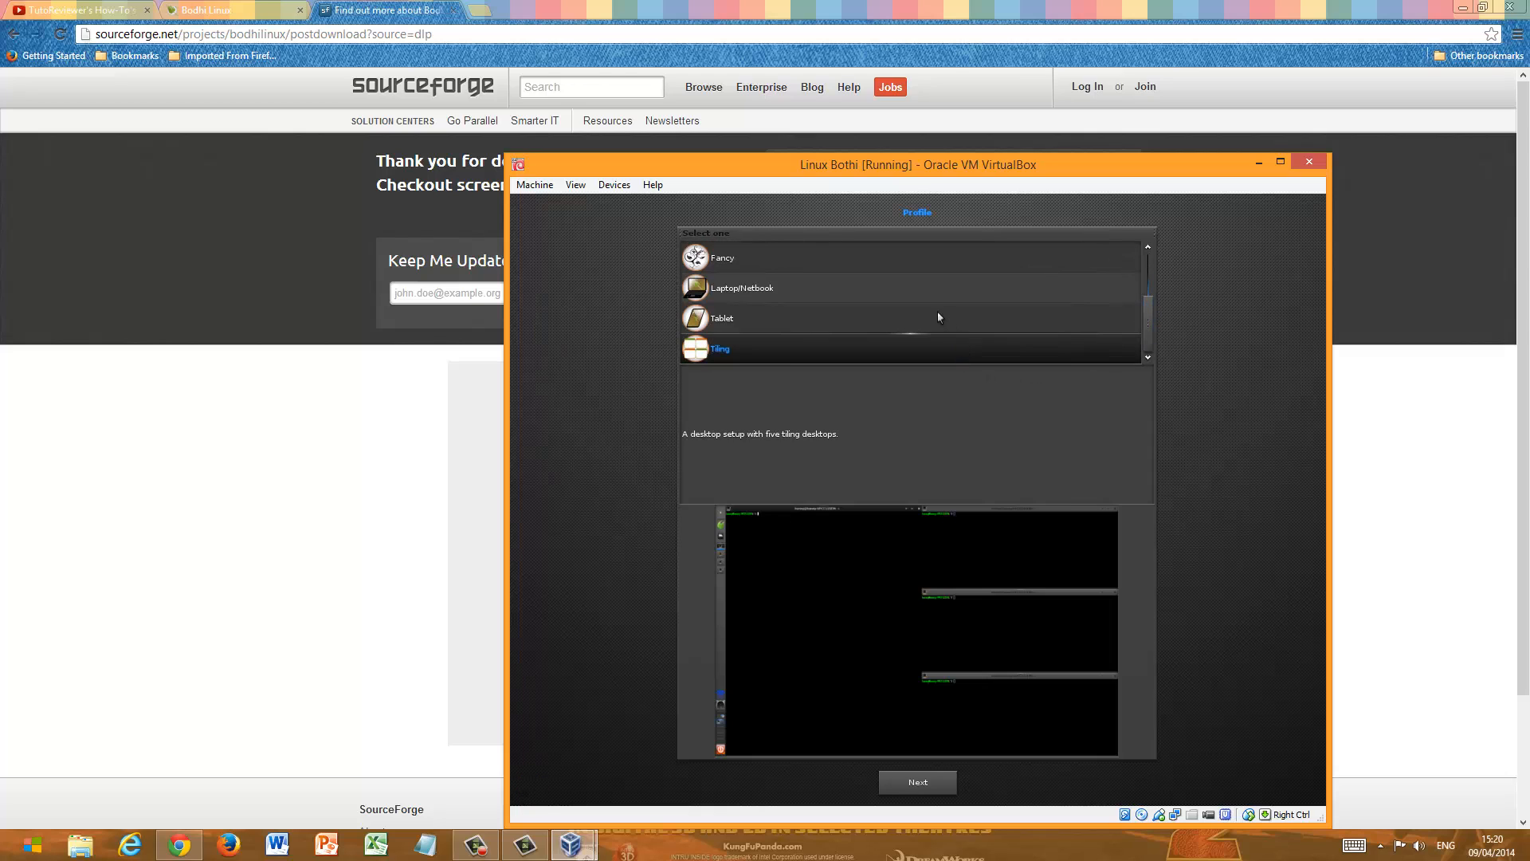
left_click(939, 317)
left_click(950, 292)
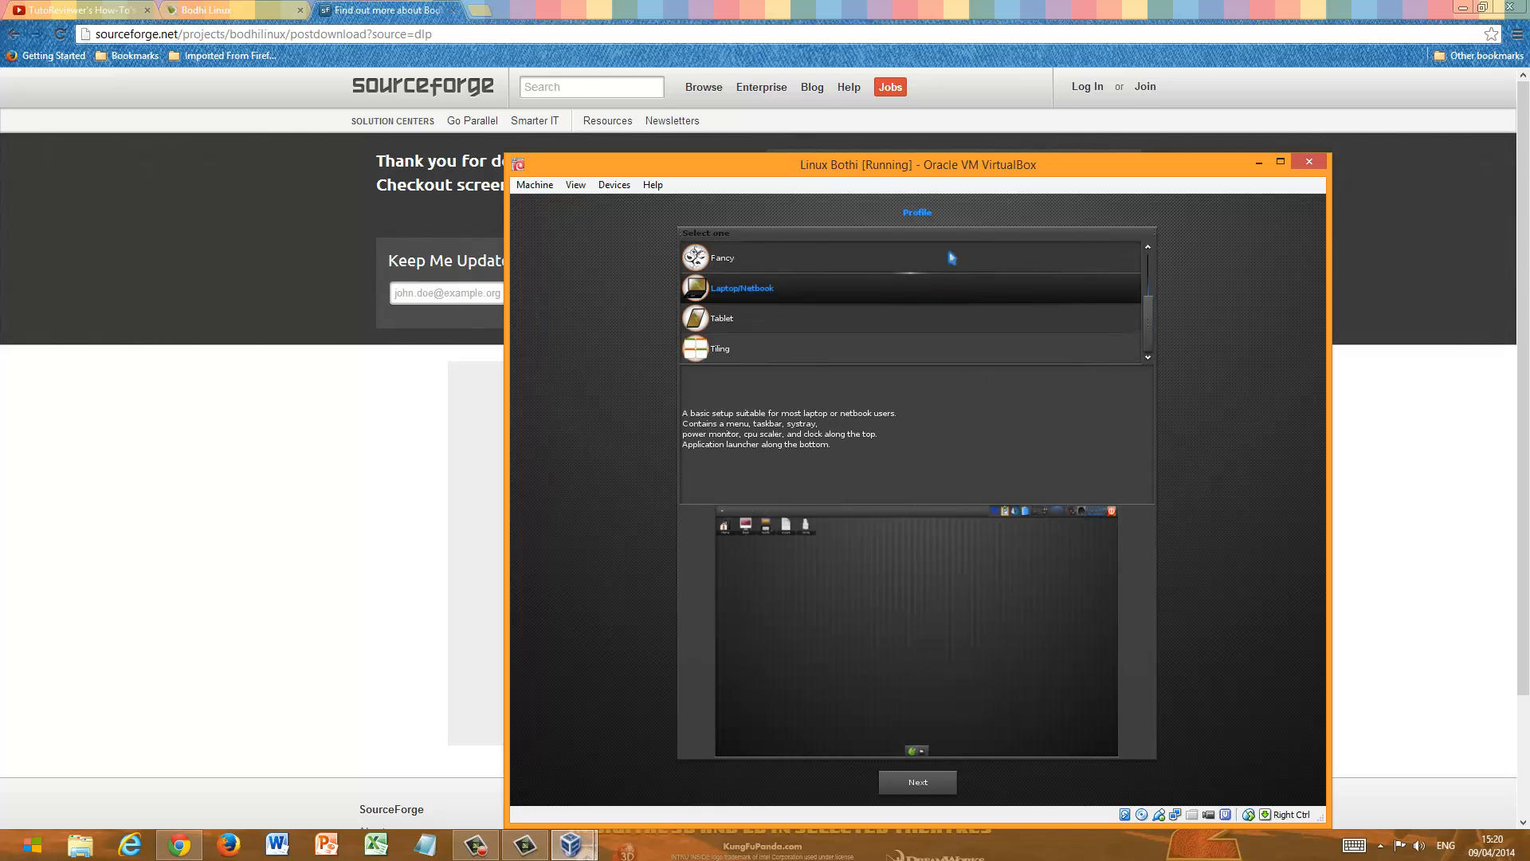
left_click(951, 258)
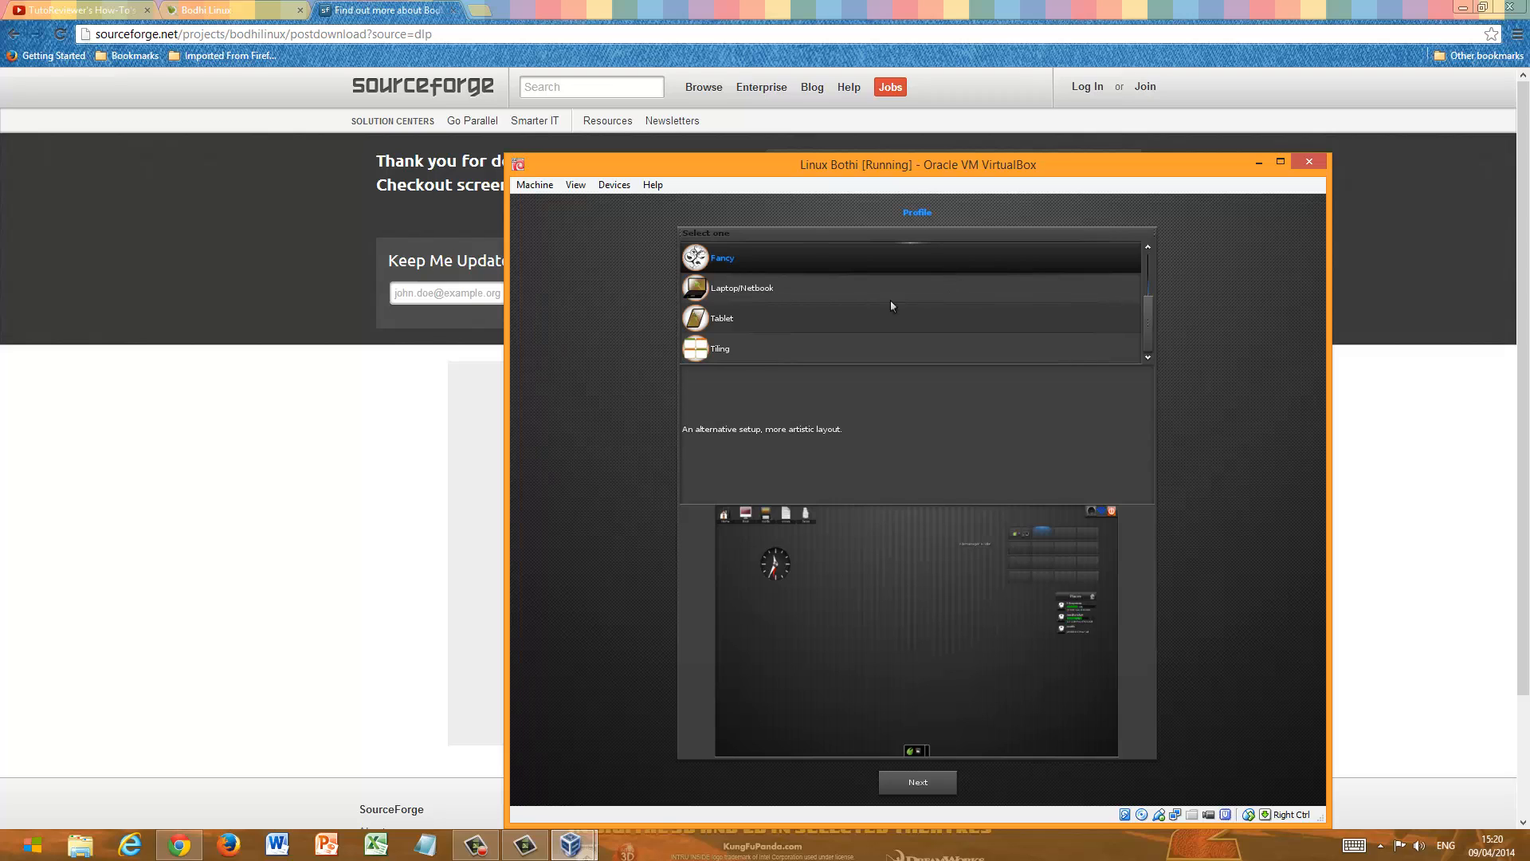
left_click(732, 294)
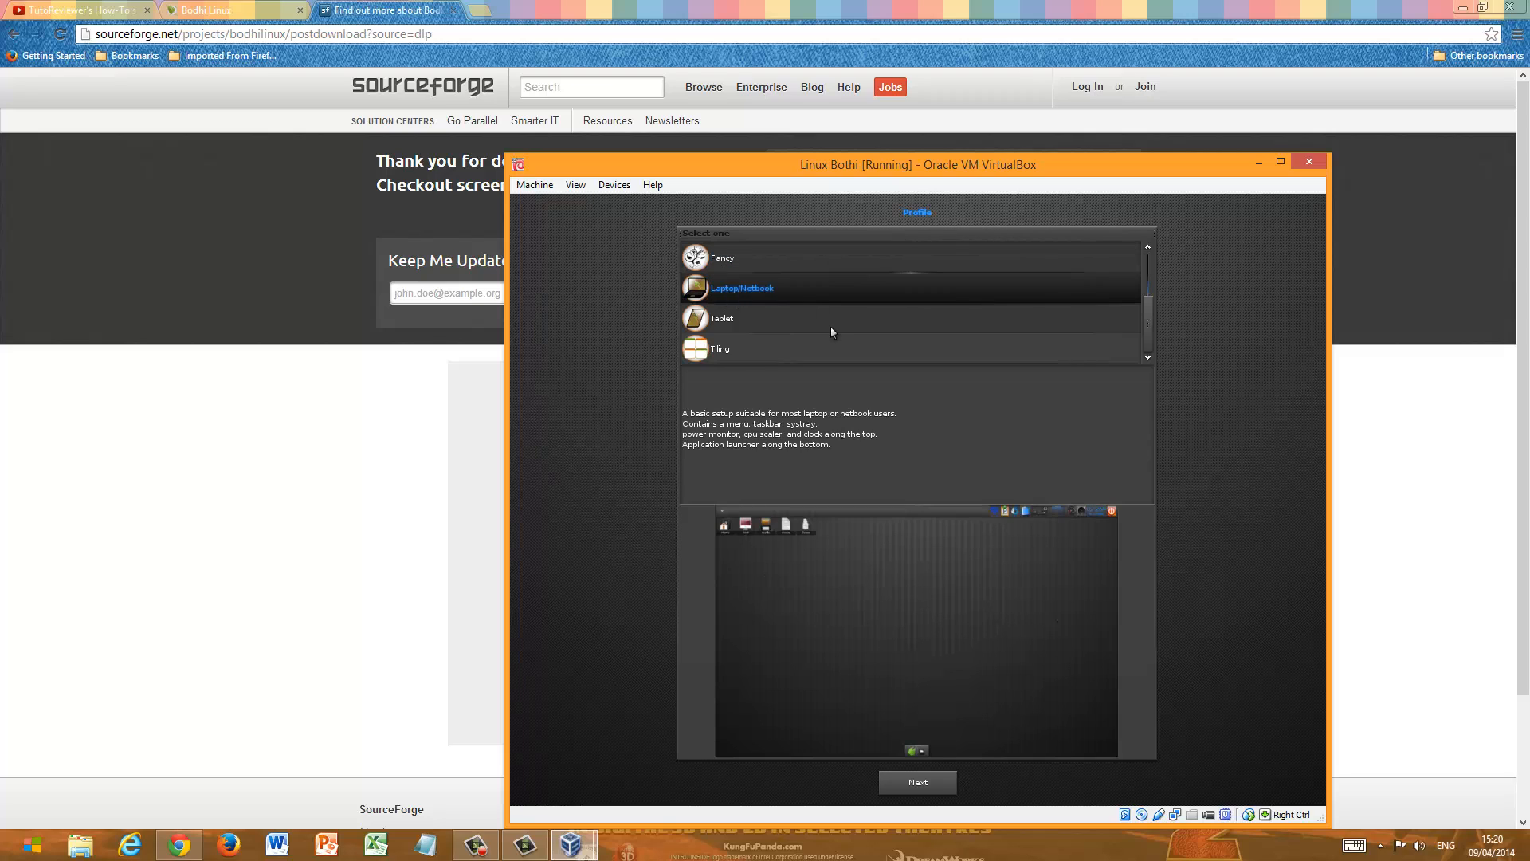
- Choose the Desktop profile and continue to the theme selection
left_click_drag(1147, 331, 1138, 300)
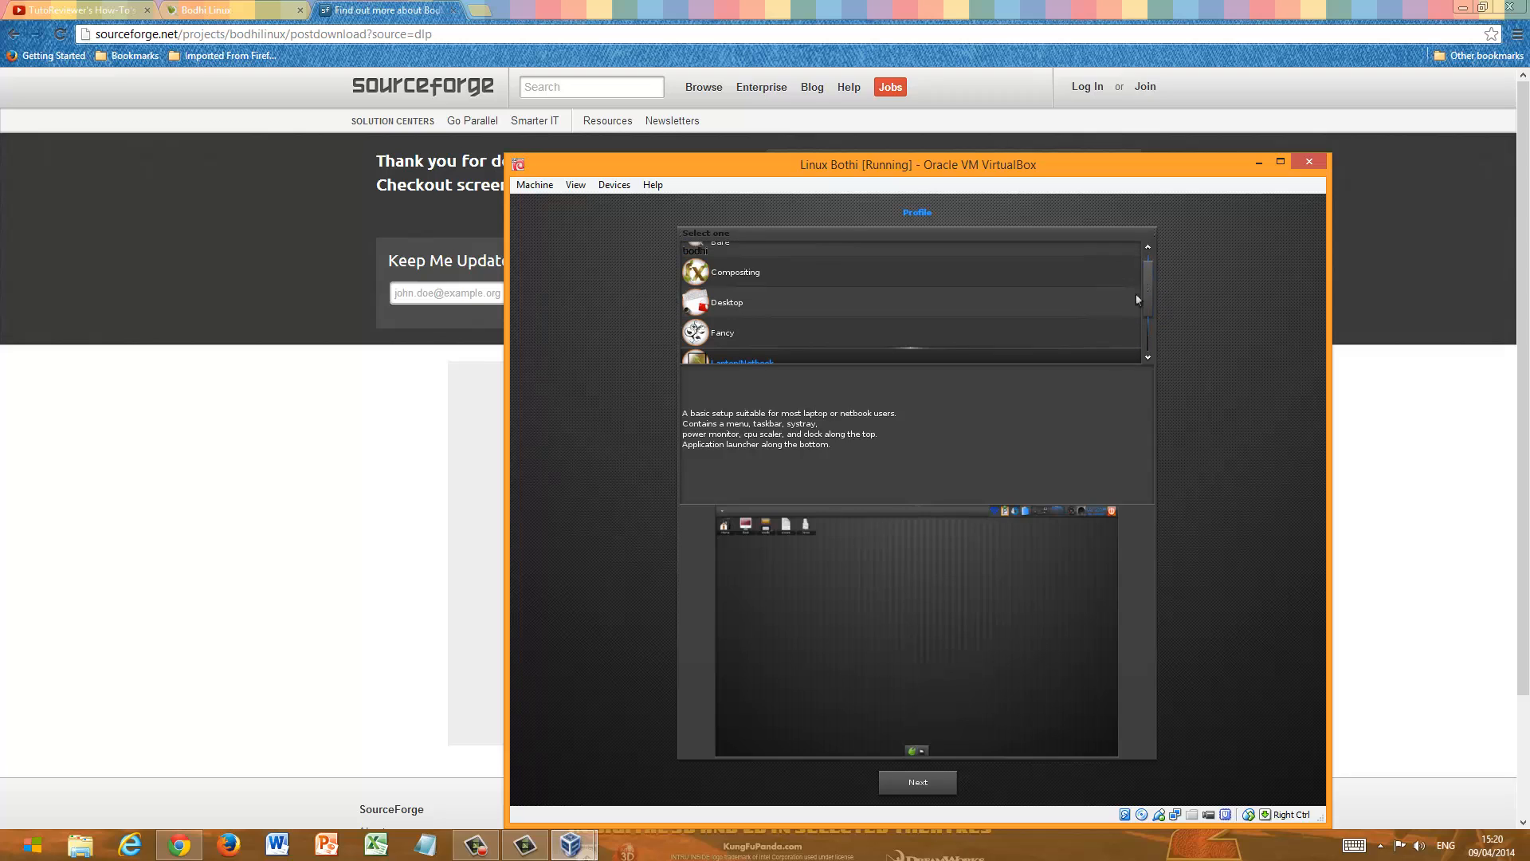
left_click(960, 320)
left_click(910, 307)
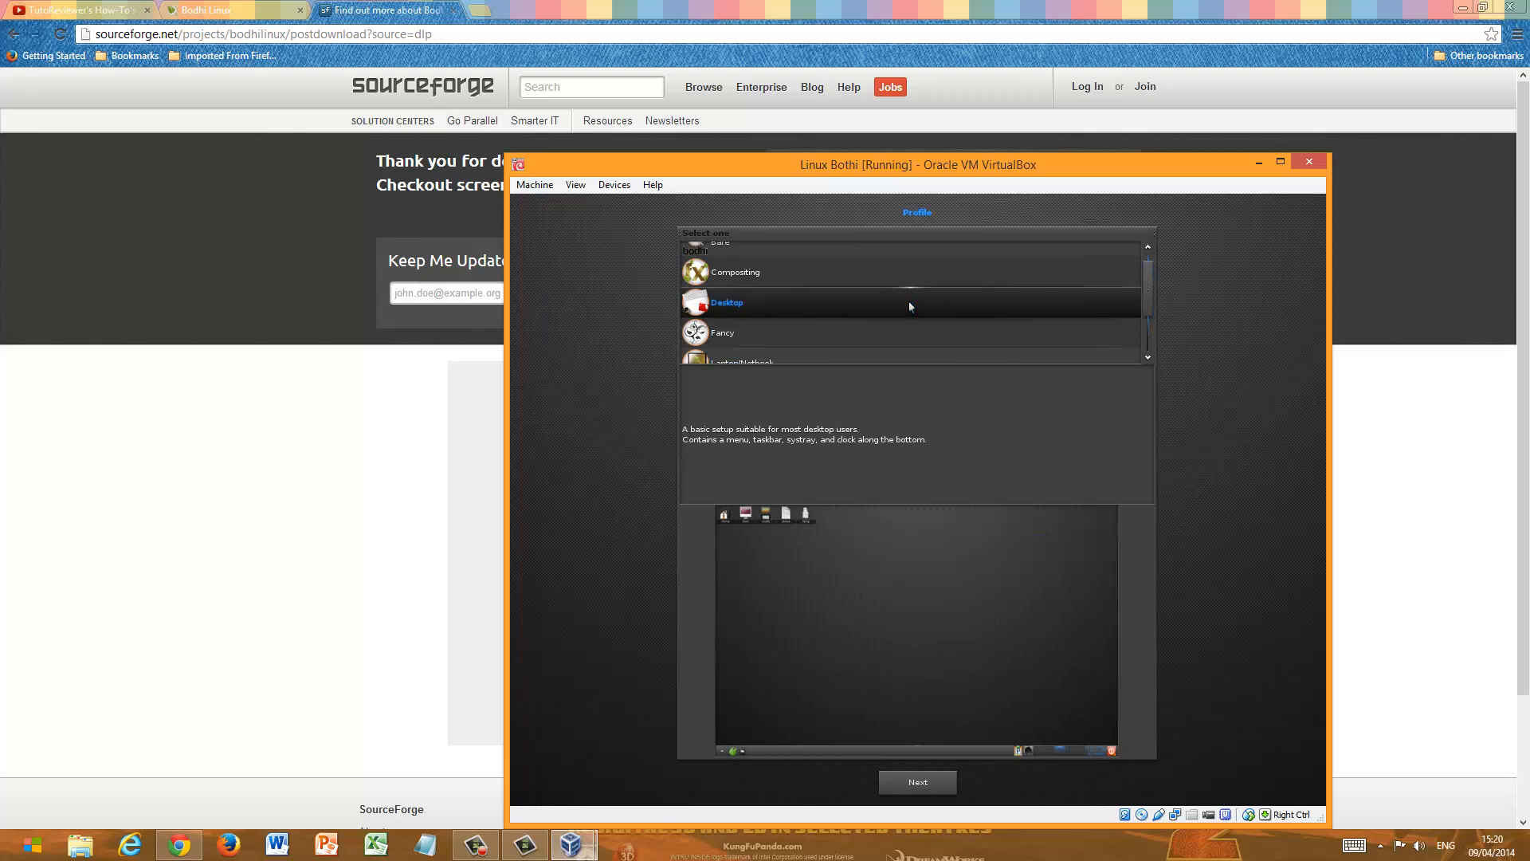
left_click(945, 787)
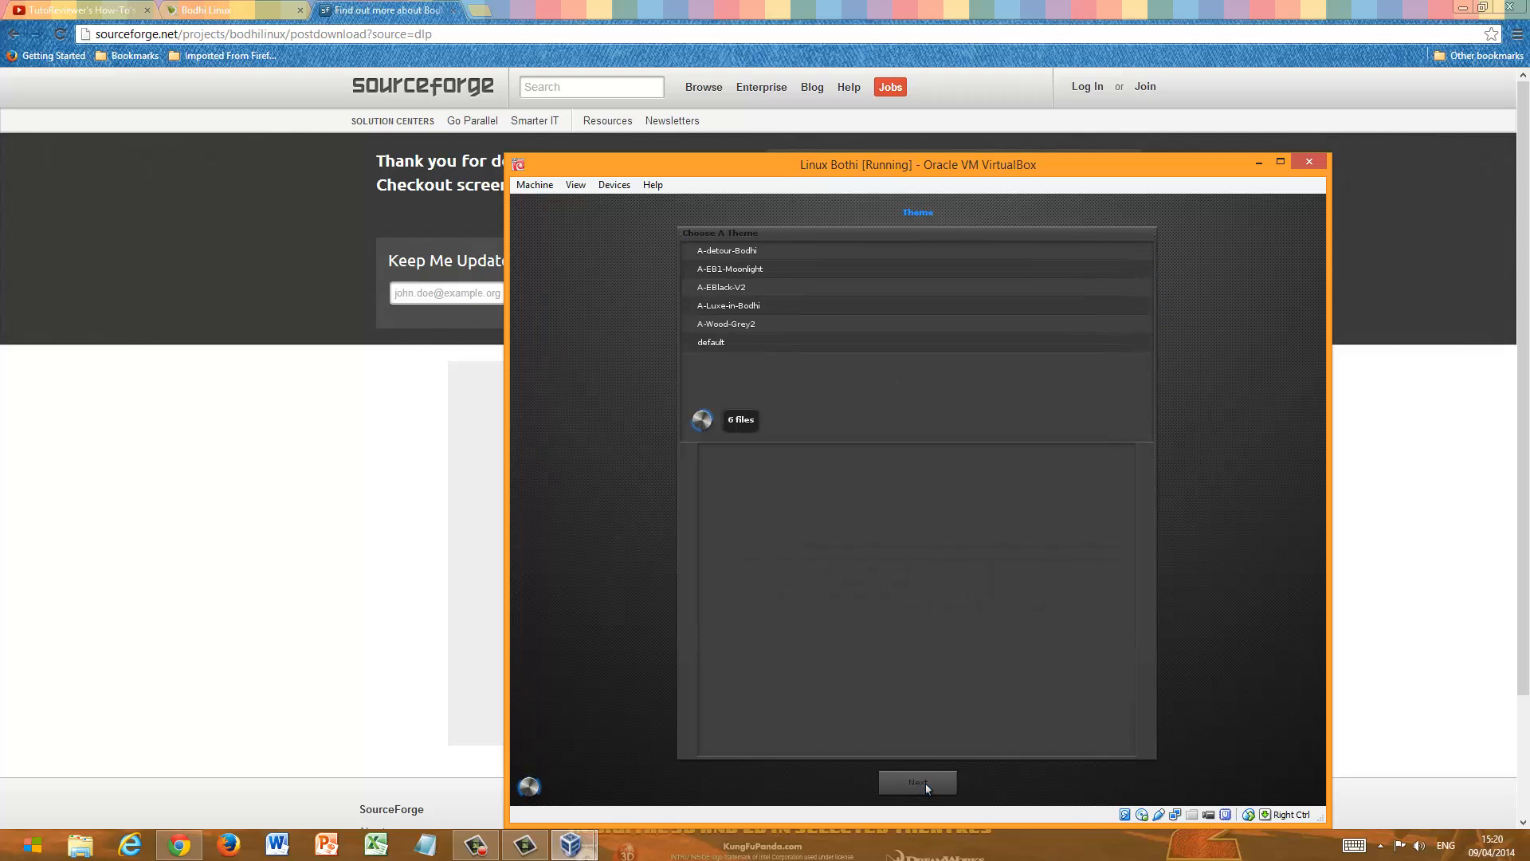
- Preview the available Bodhi themes and continue with the A-detour-Bodhi theme
left_click(906, 251)
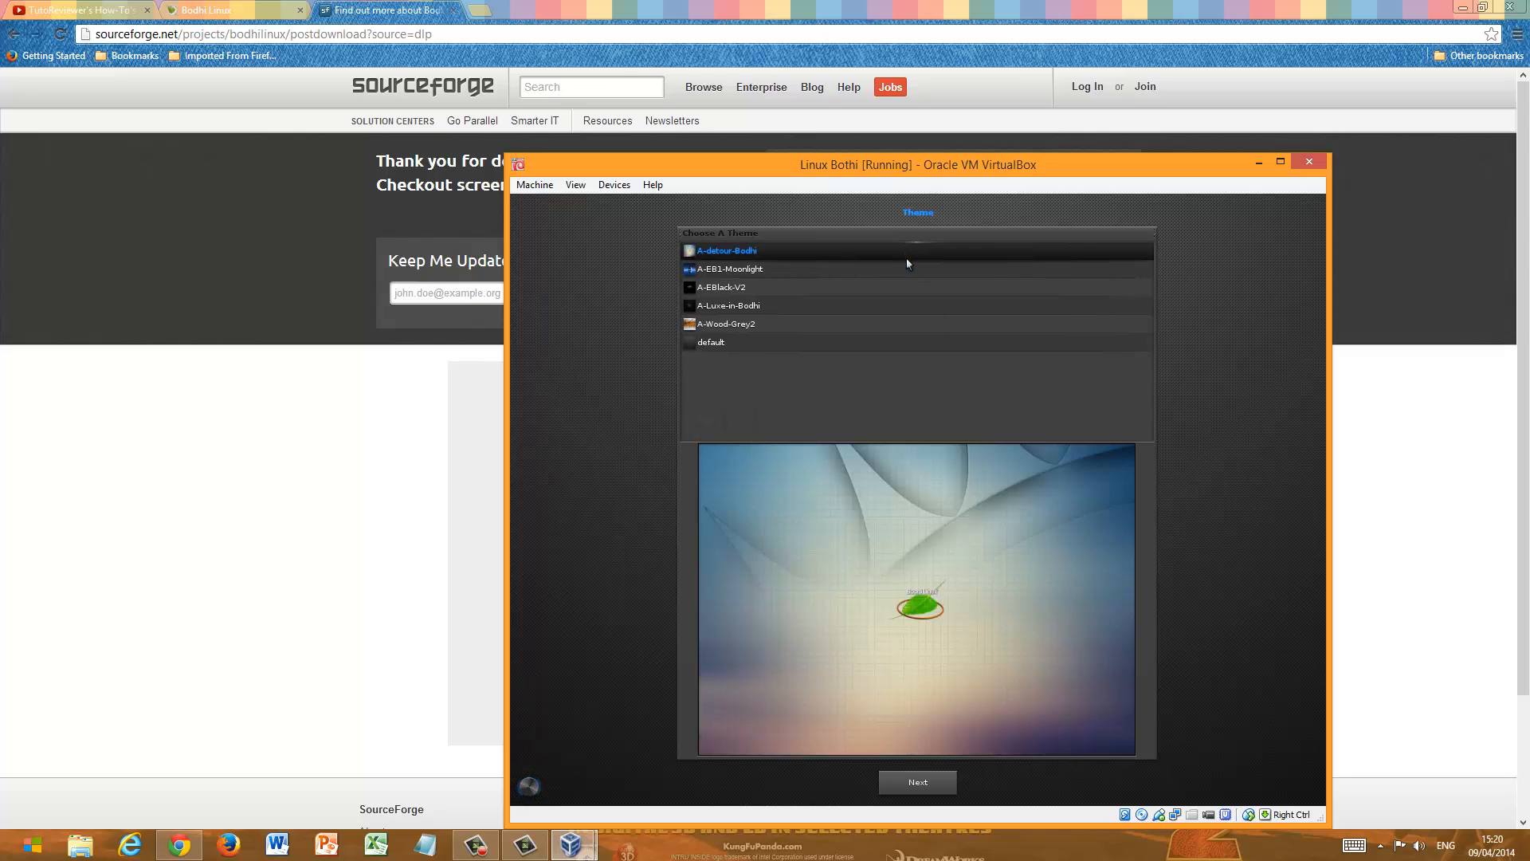
left_click(906, 269)
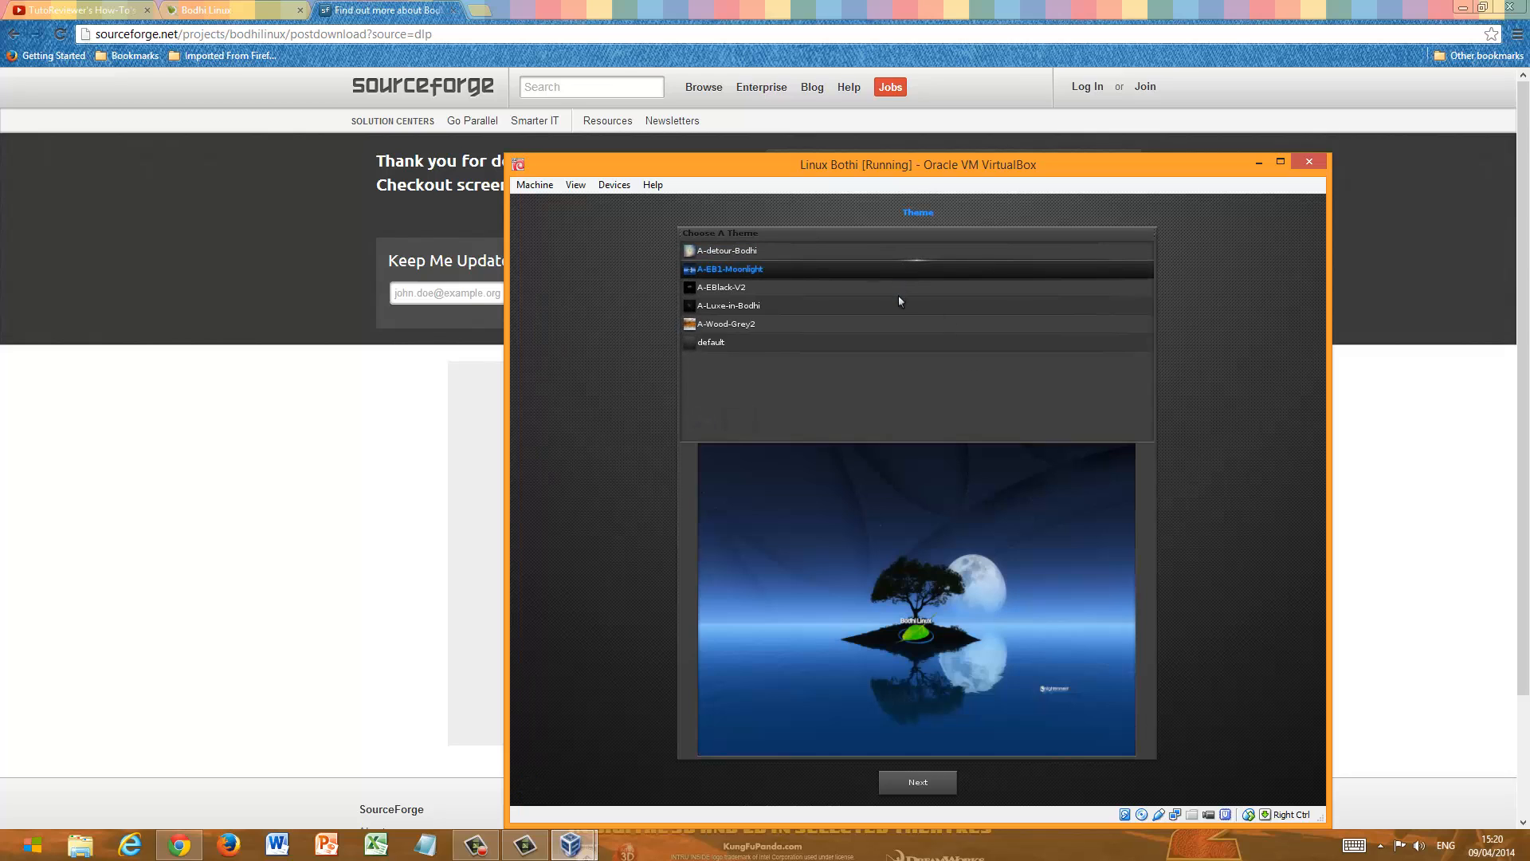
left_click(897, 290)
left_click(897, 309)
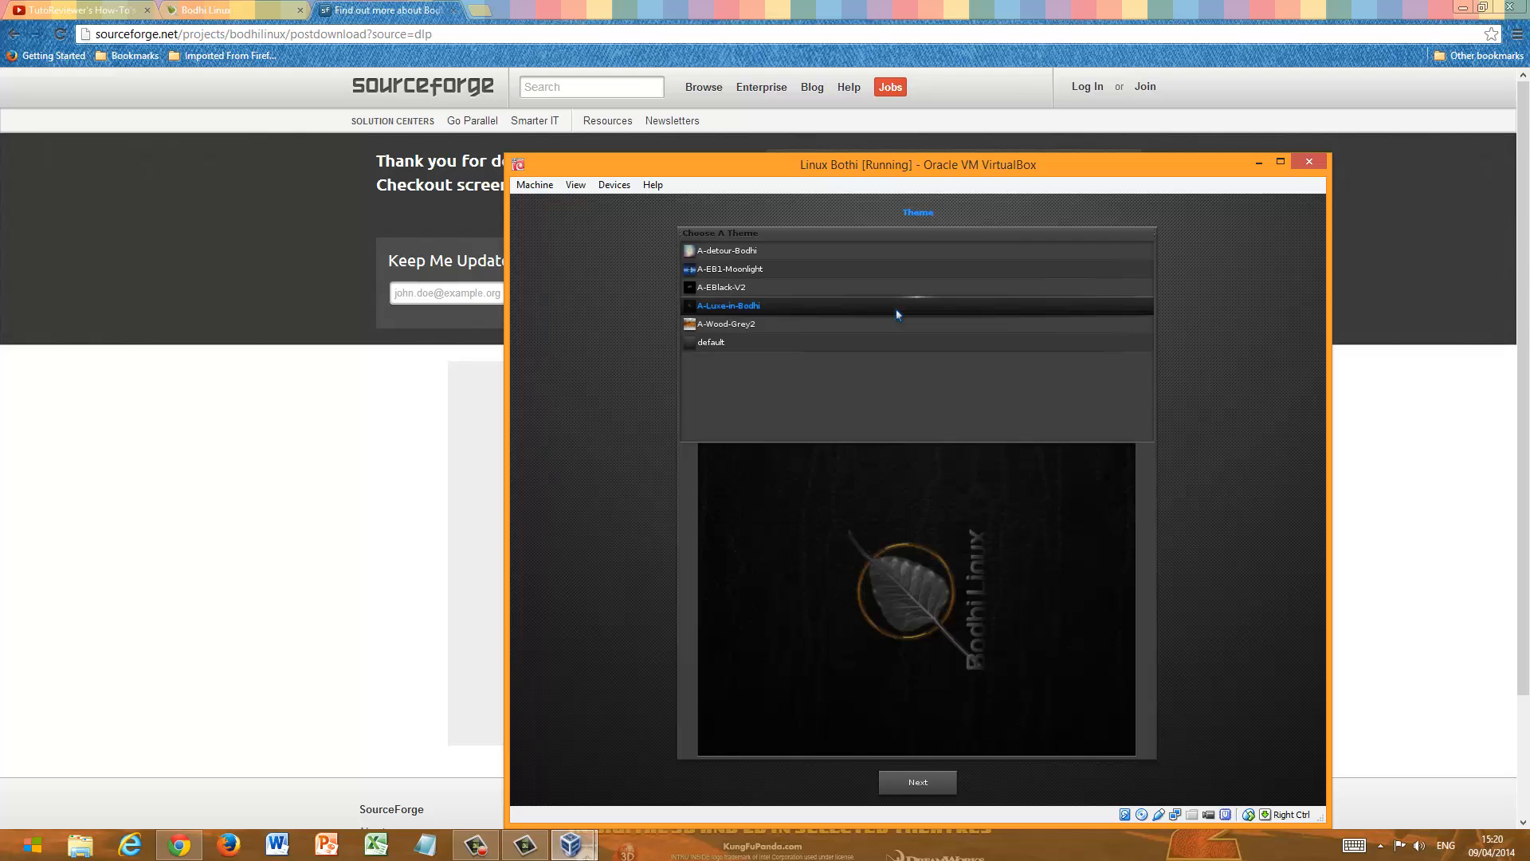
left_click(896, 326)
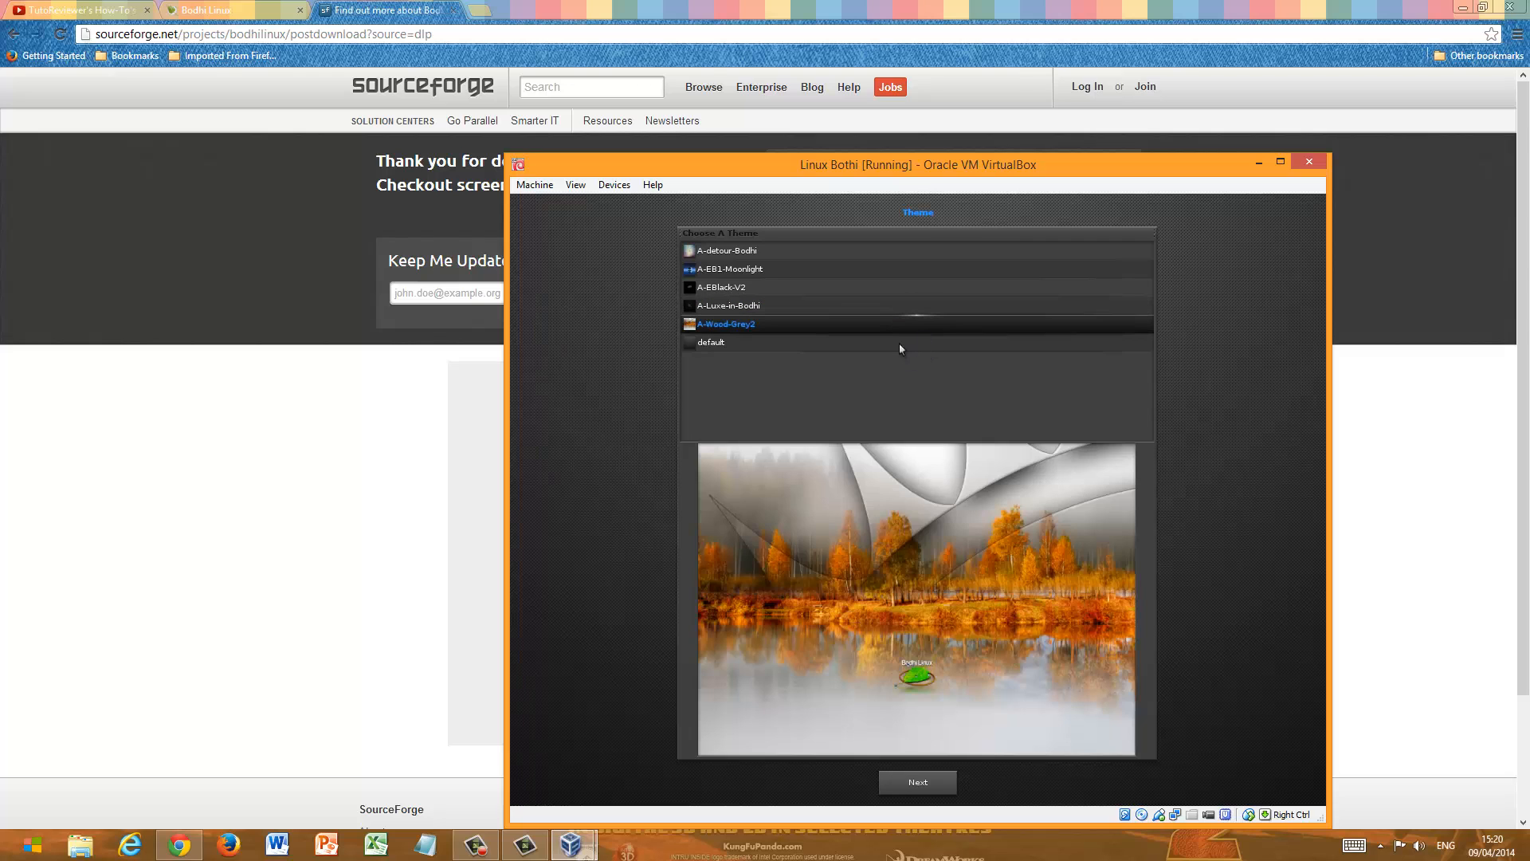
left_click(901, 344)
left_click(895, 250)
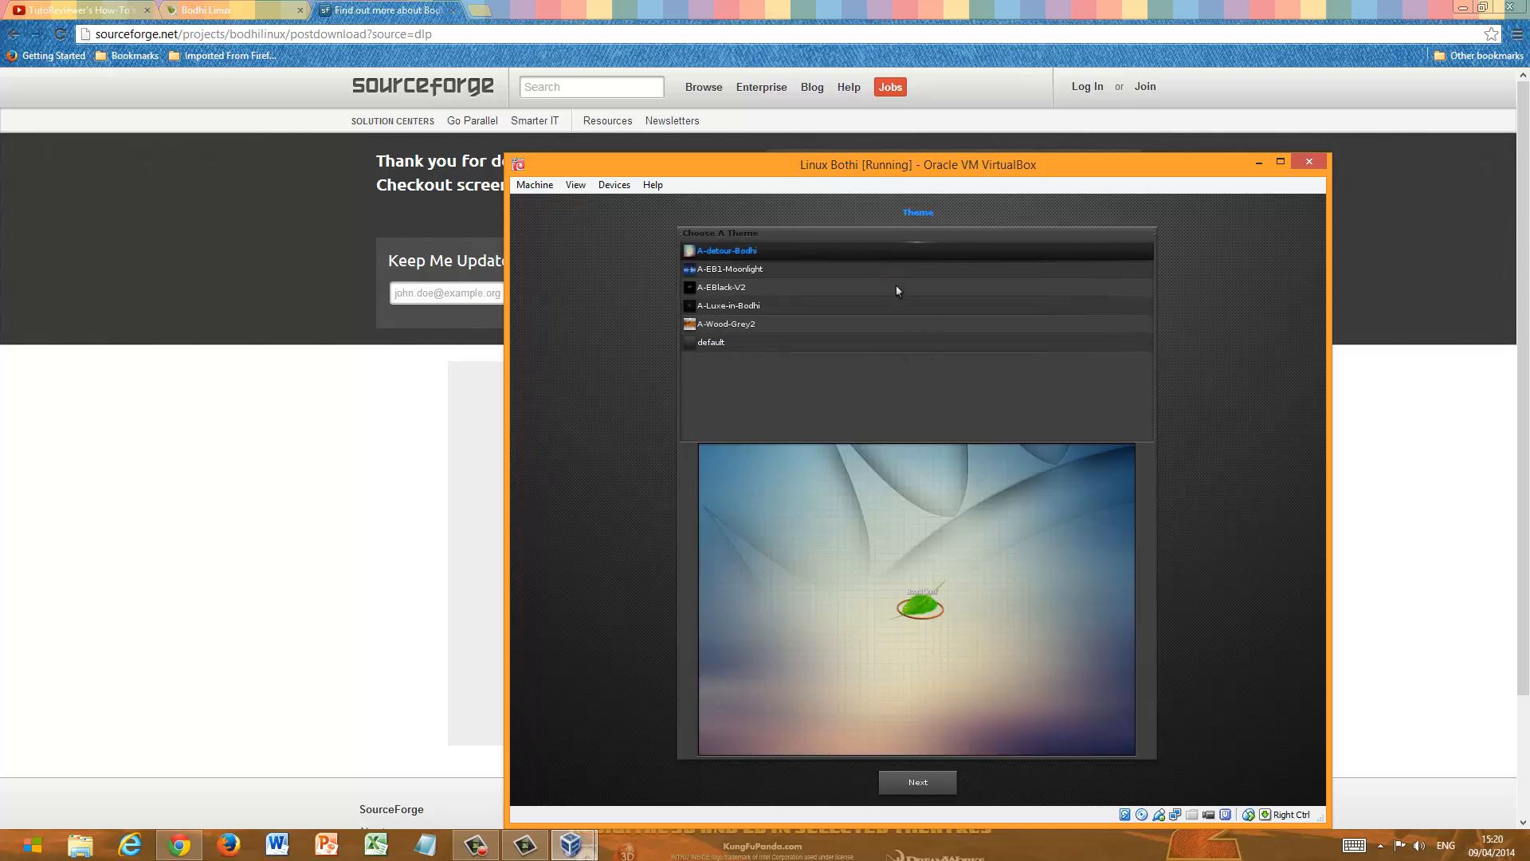
left_click(948, 782)
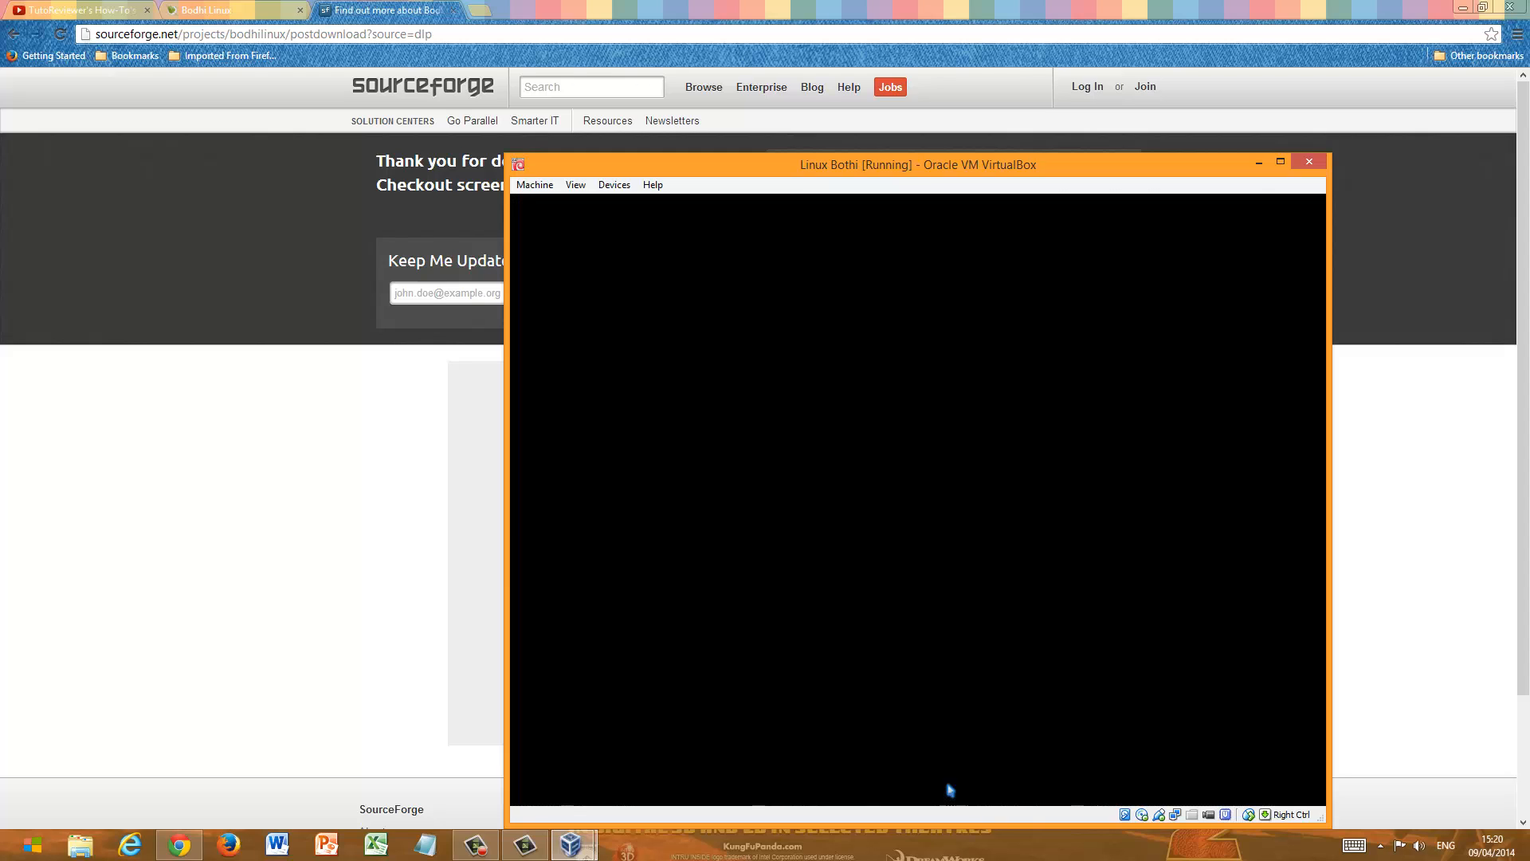
- Move the virtual machine window higher on the screen and try its maximized view before restoring its size
left_click_drag(1184, 166, 1203, 110)
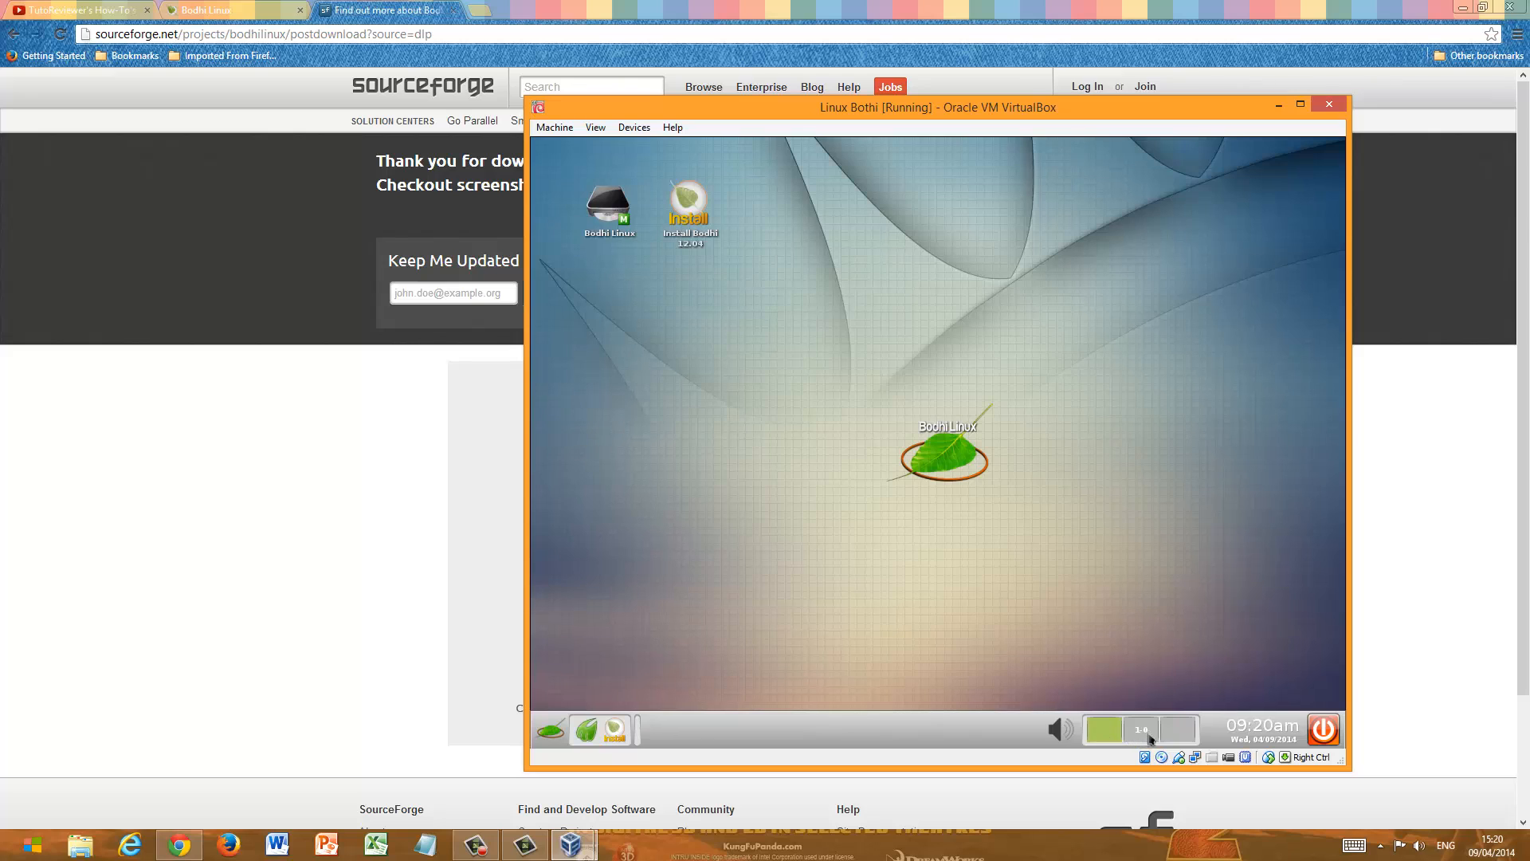
left_click(1303, 107)
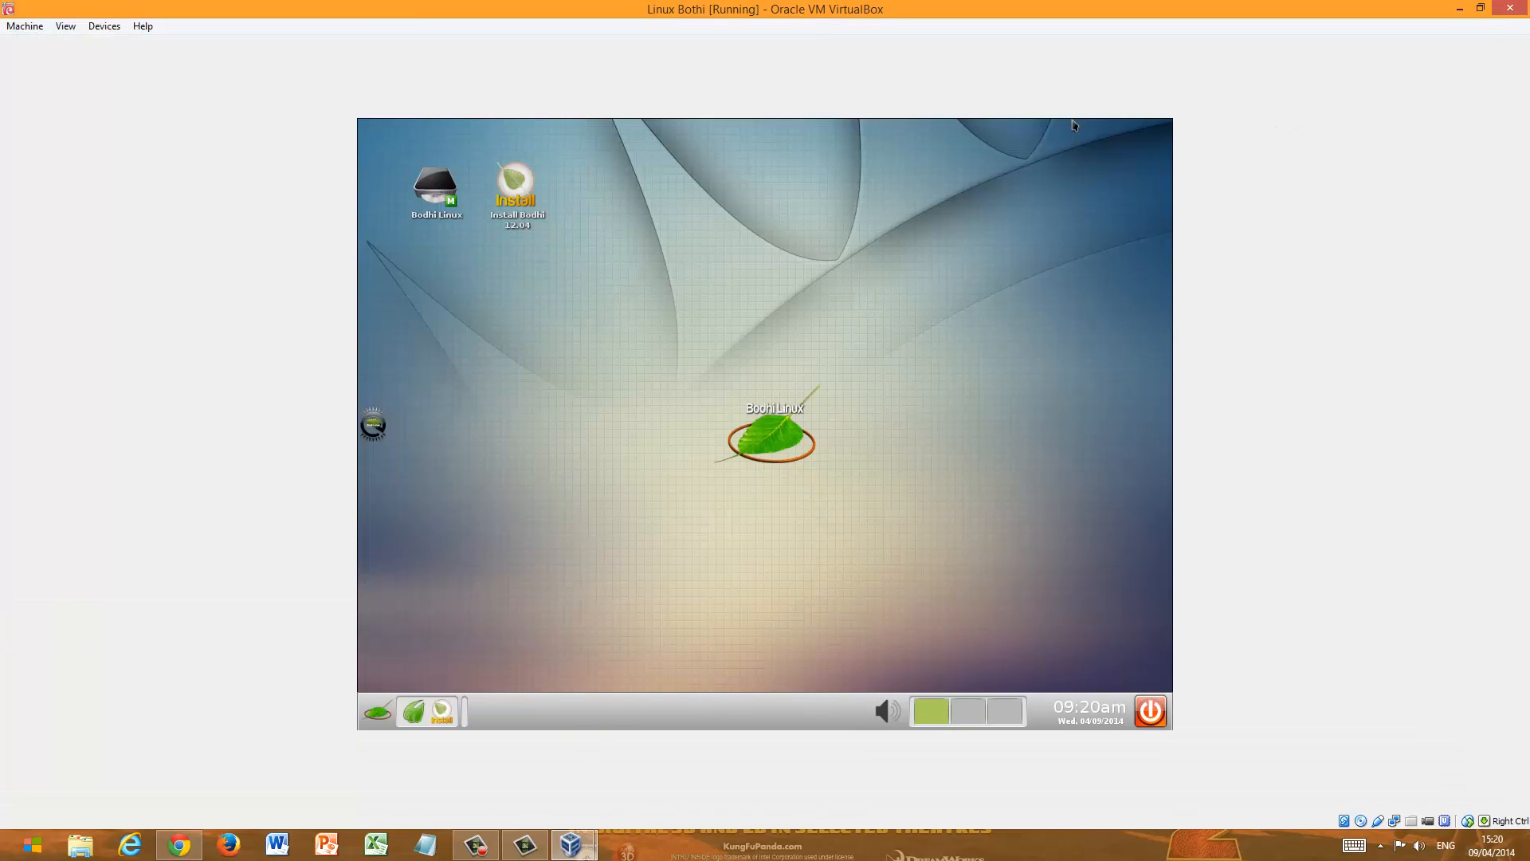
left_click(1045, 225)
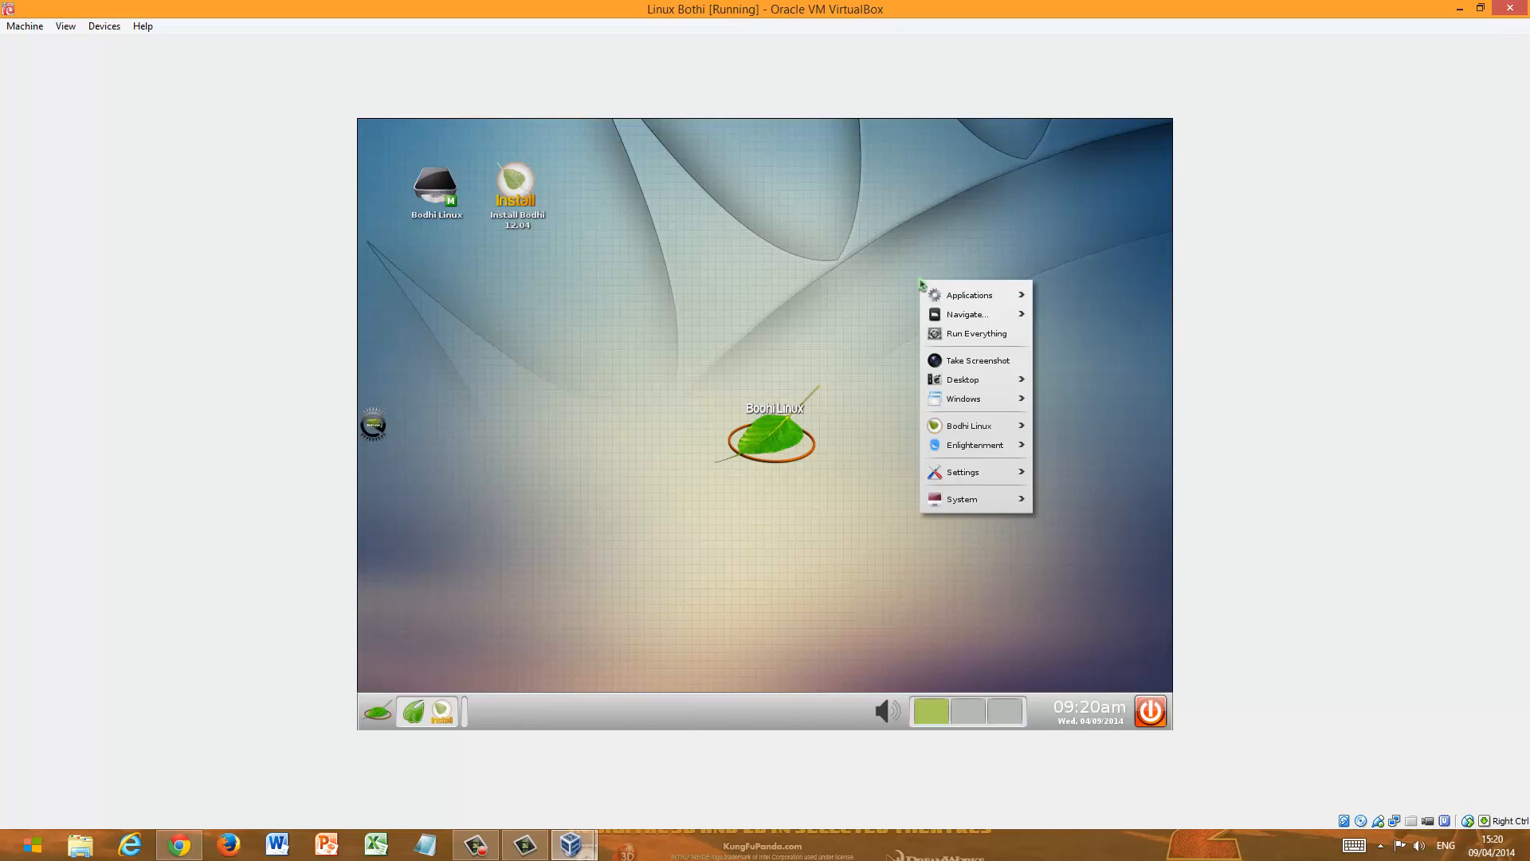
left_click(1480, 8)
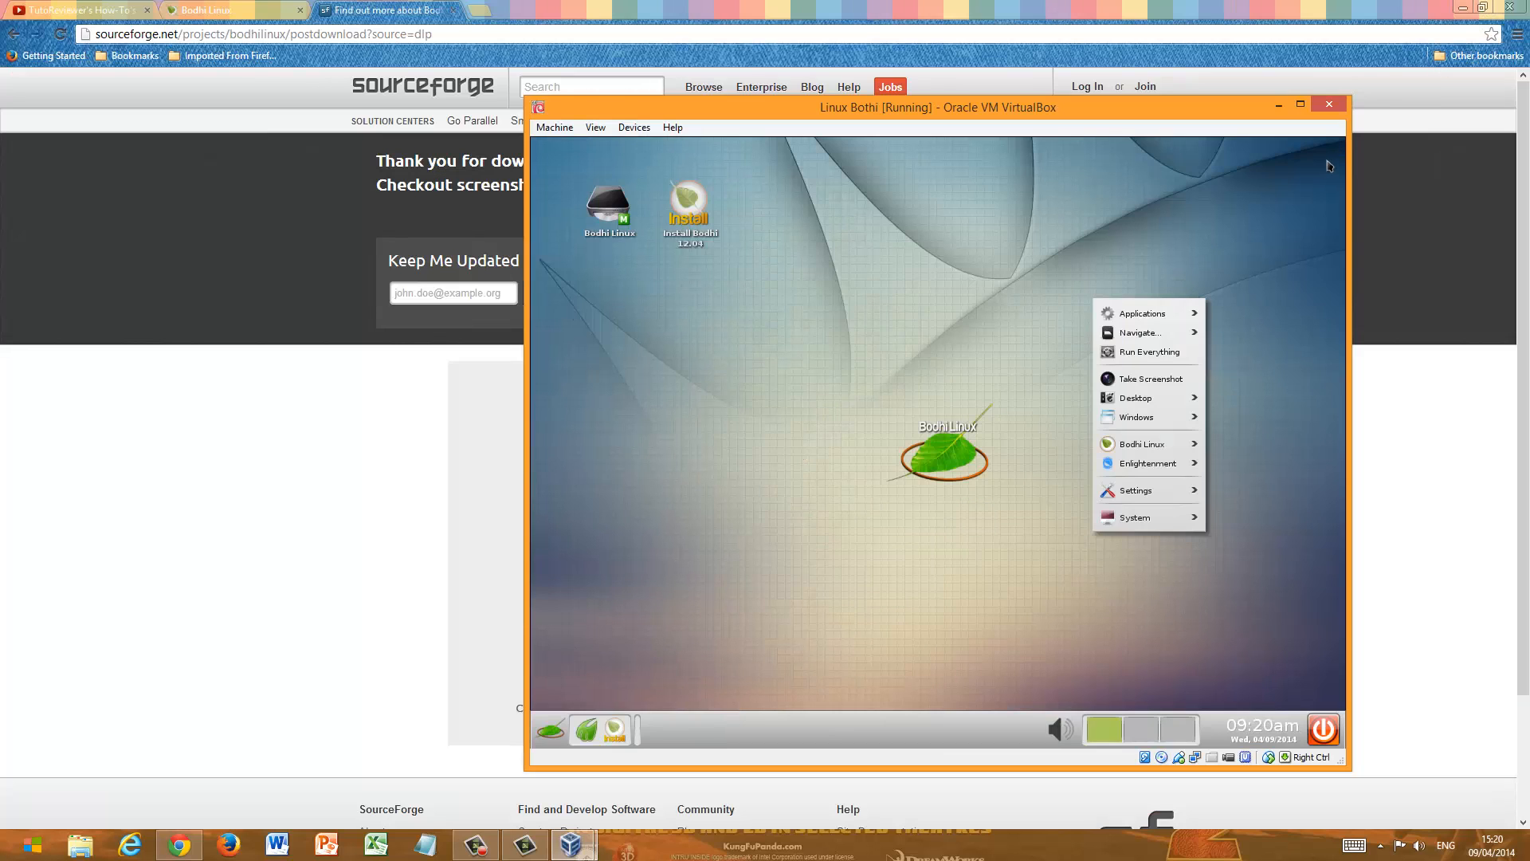
- Close the Bodhi desktop's context menu, and view the main menu from the shelf before closing it
mouse_move(1161, 322)
left_click(1206, 259)
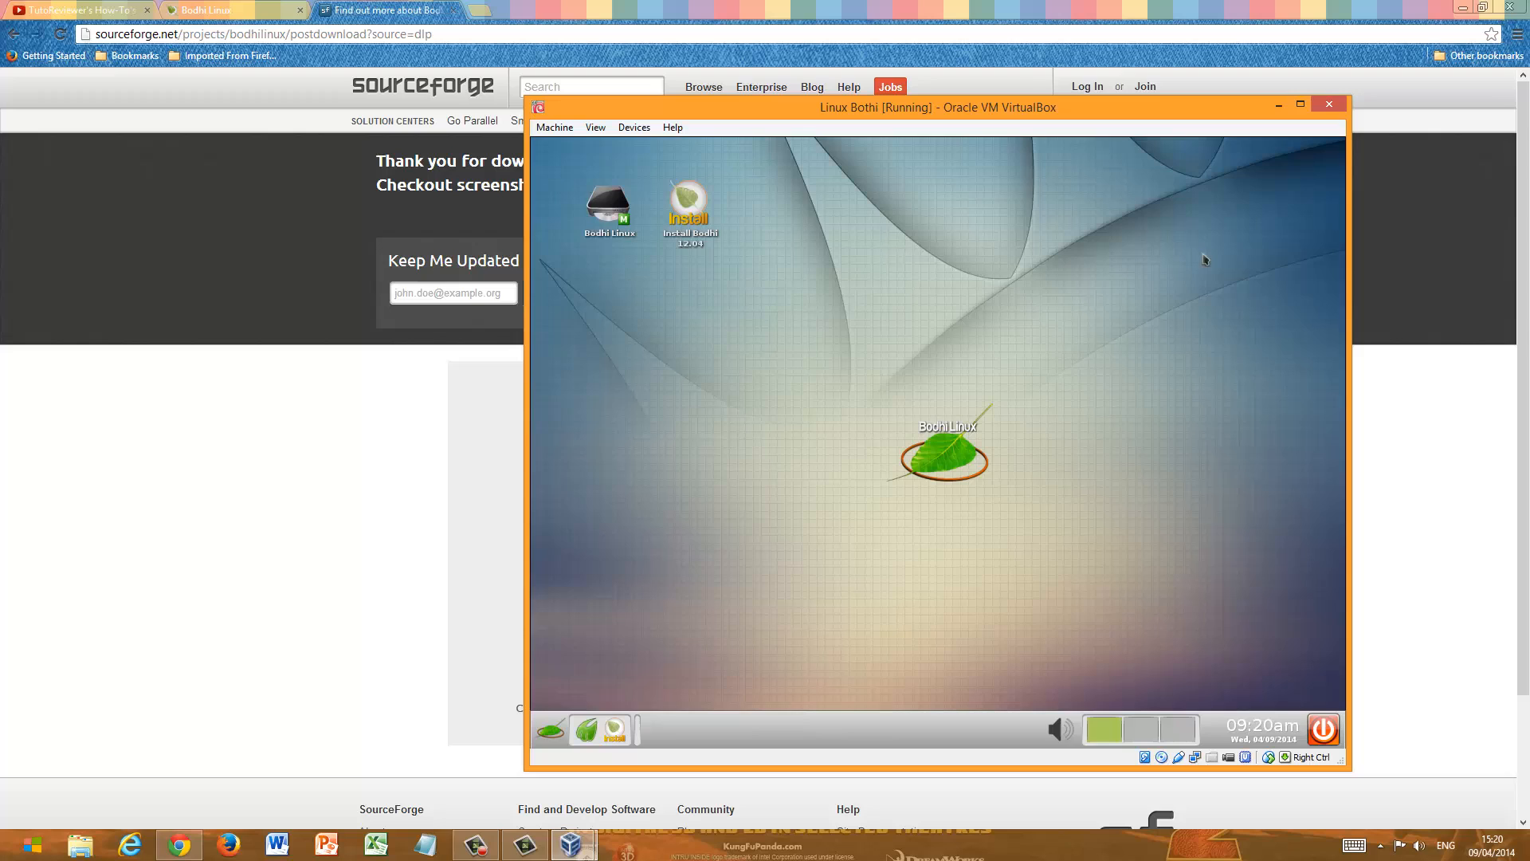
left_click(1122, 300)
left_click(1054, 297)
left_click(553, 732)
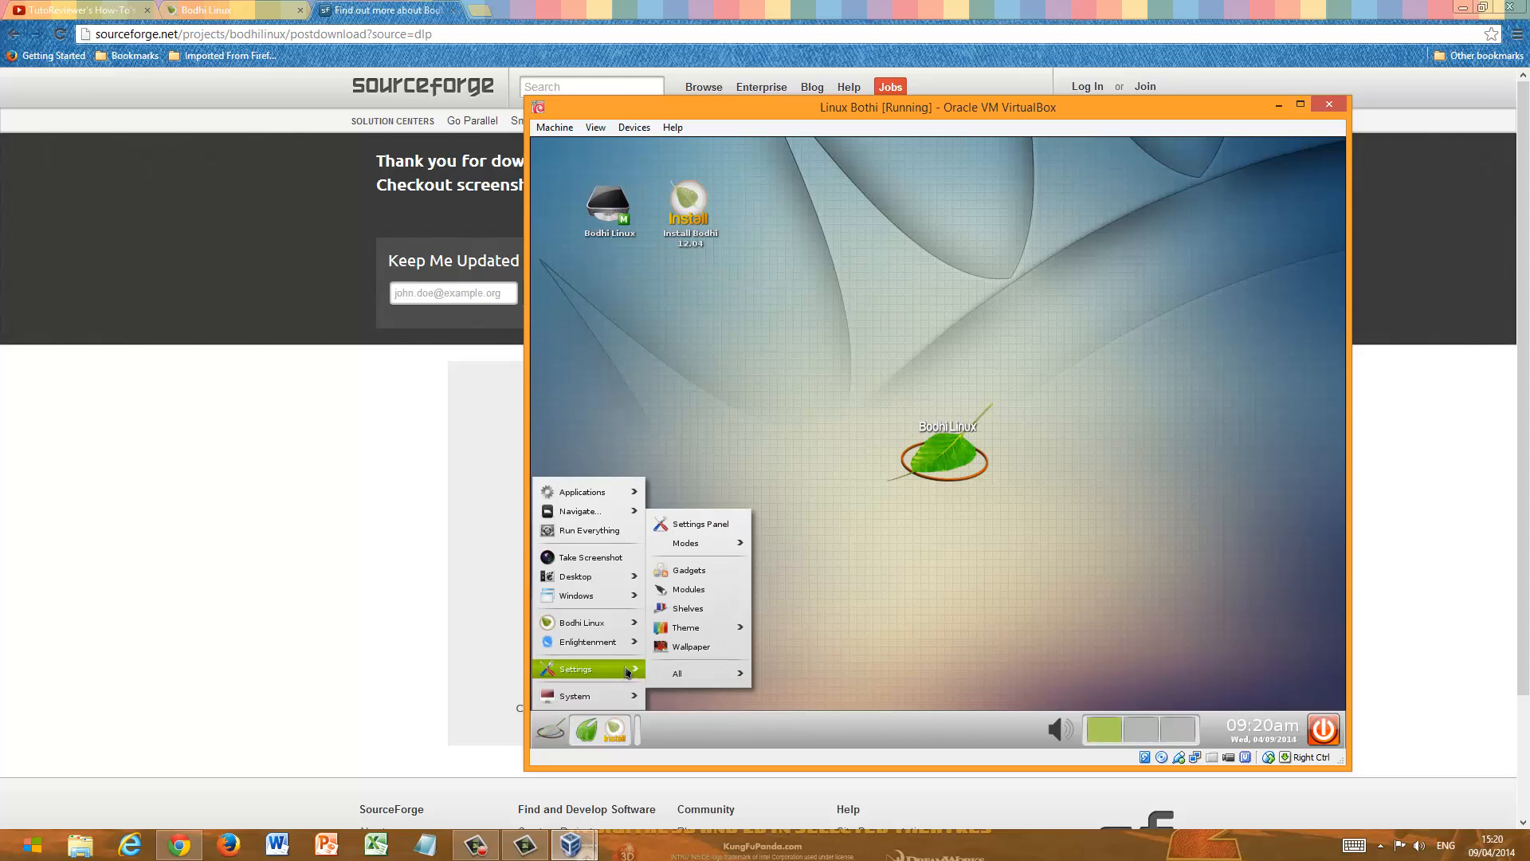
left_click(976, 398)
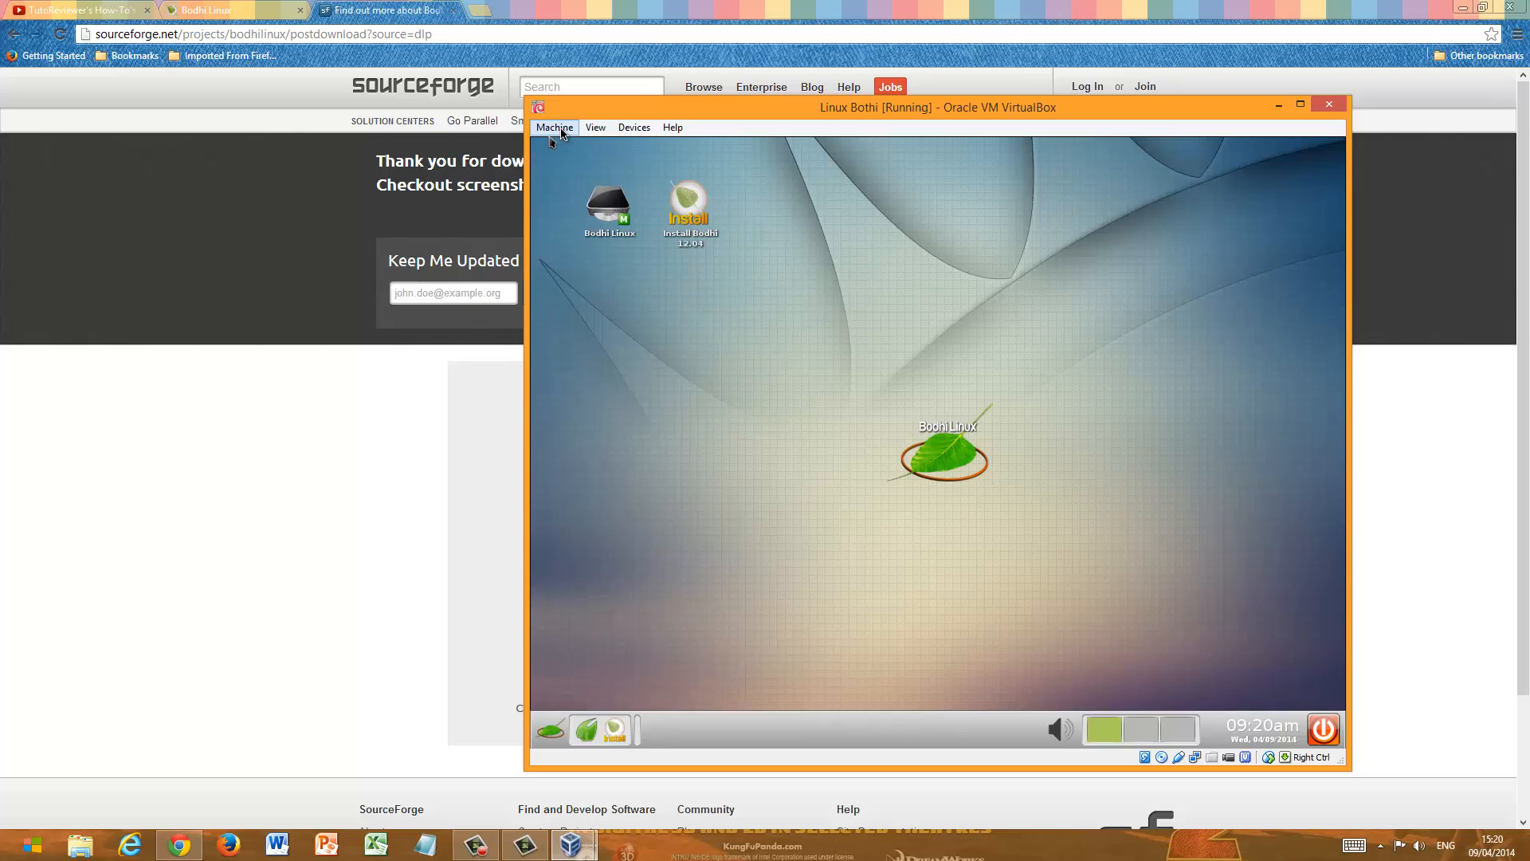
left_click(632, 128)
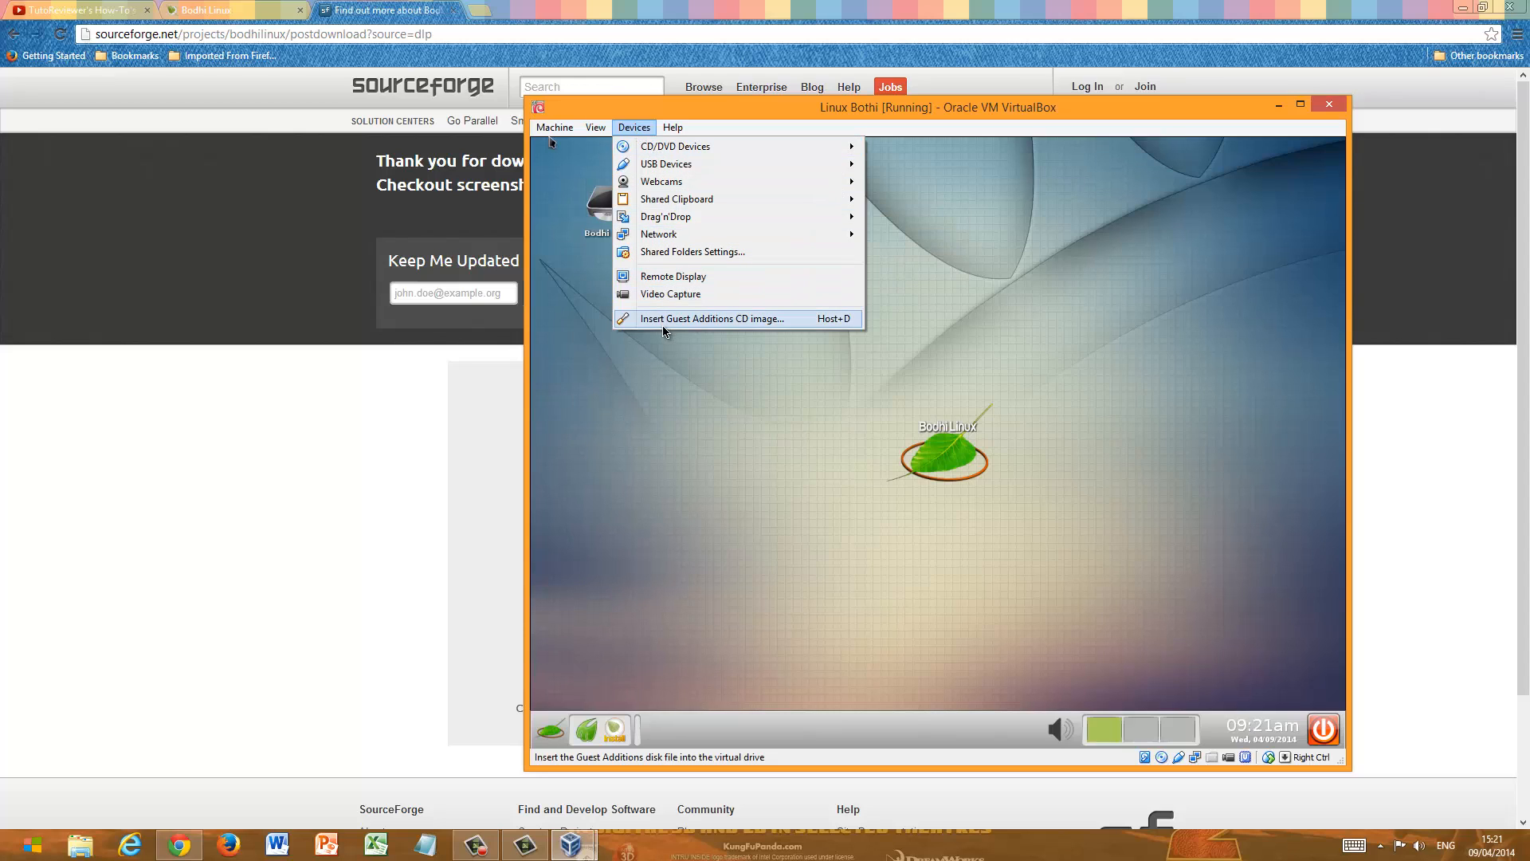
left_click(663, 364)
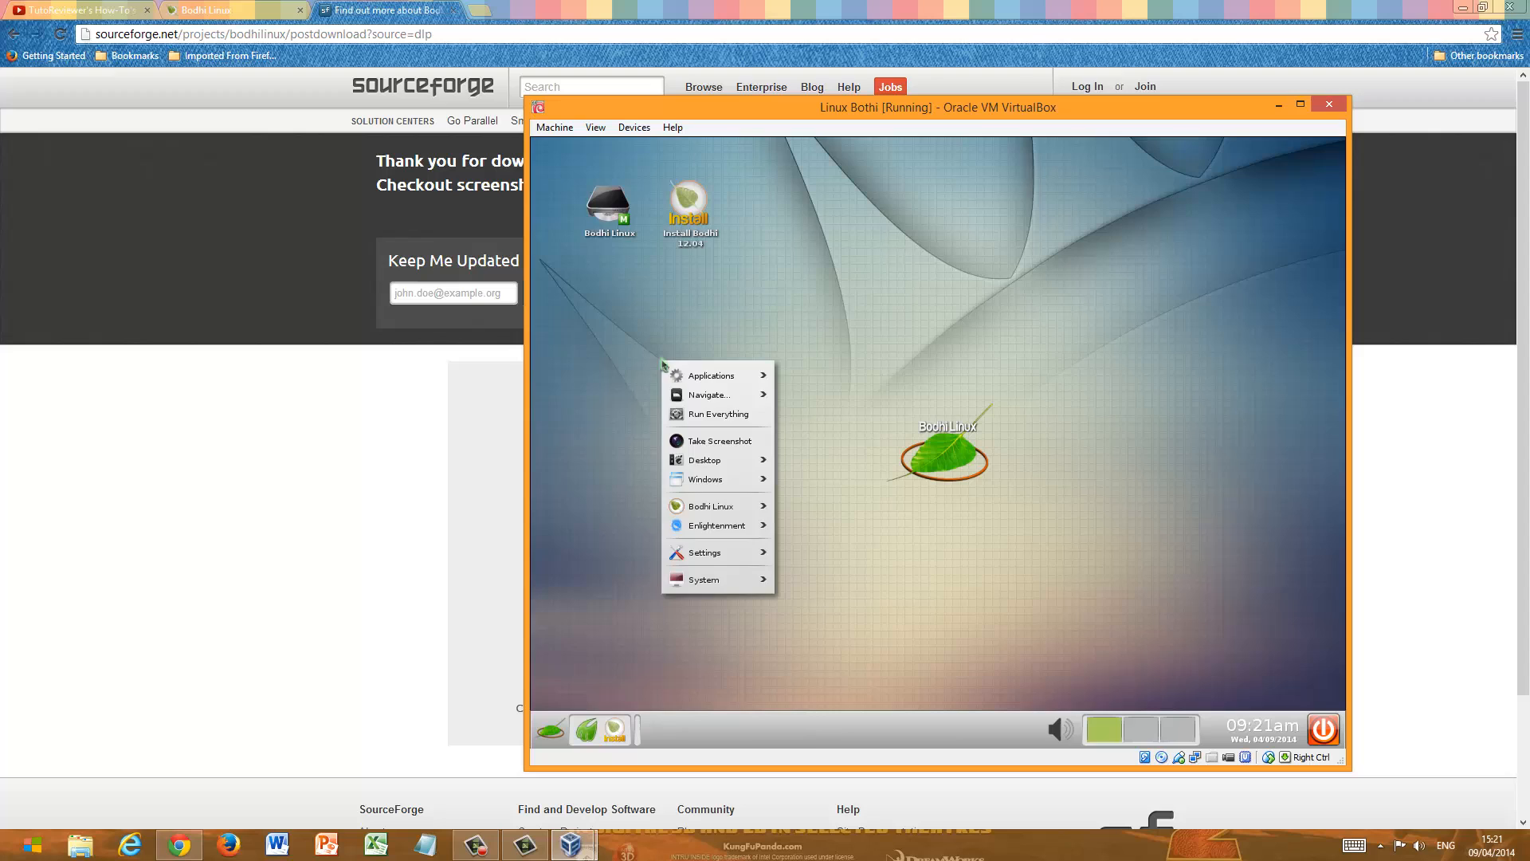
left_click(756, 338)
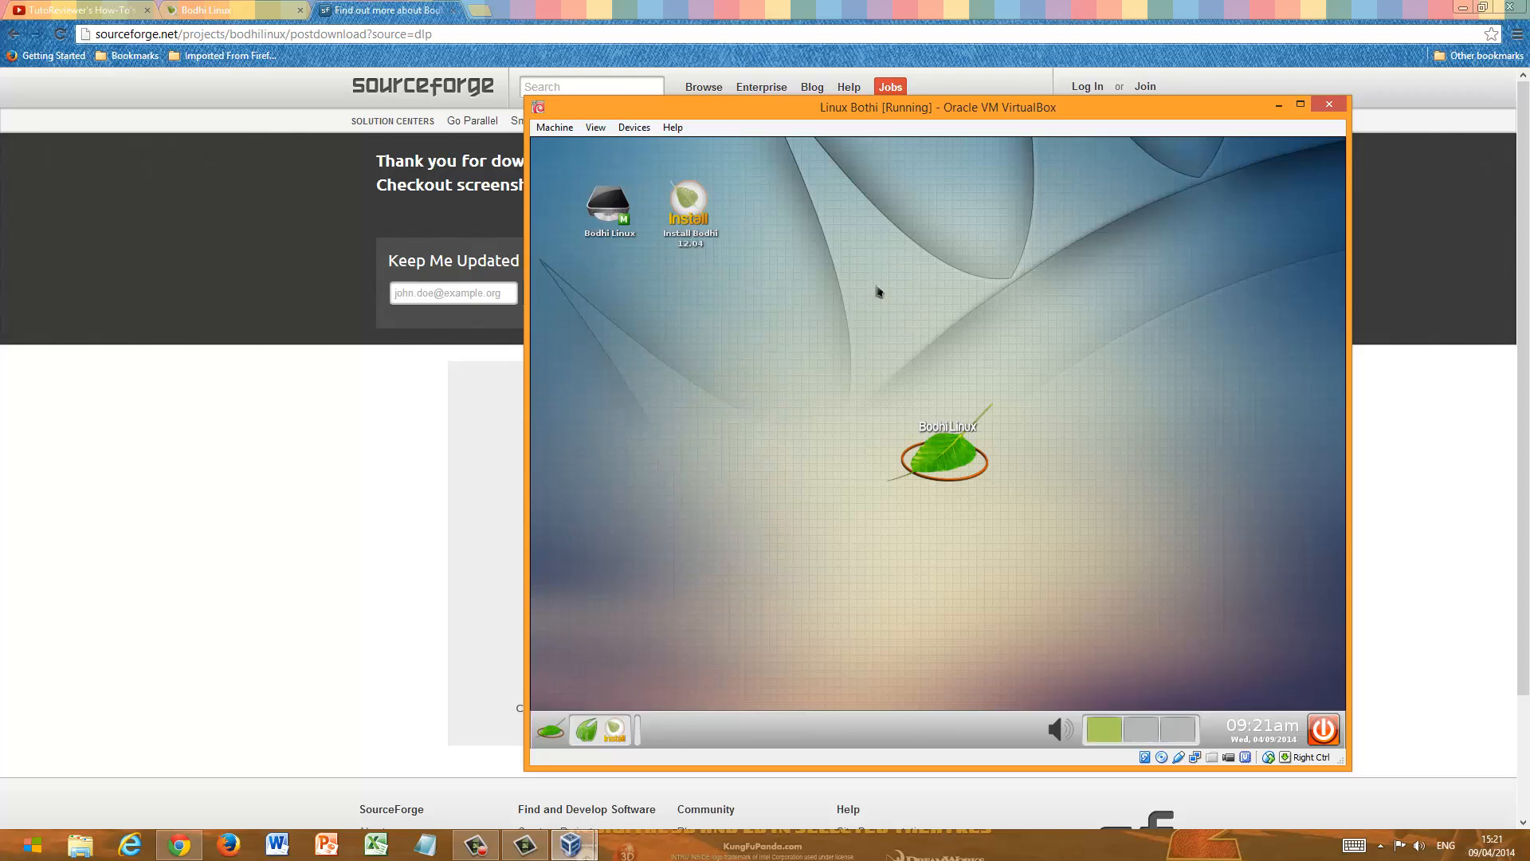
- Switch to Chrome and try to load virtualbox.com in a new tab
left_click(543, 5)
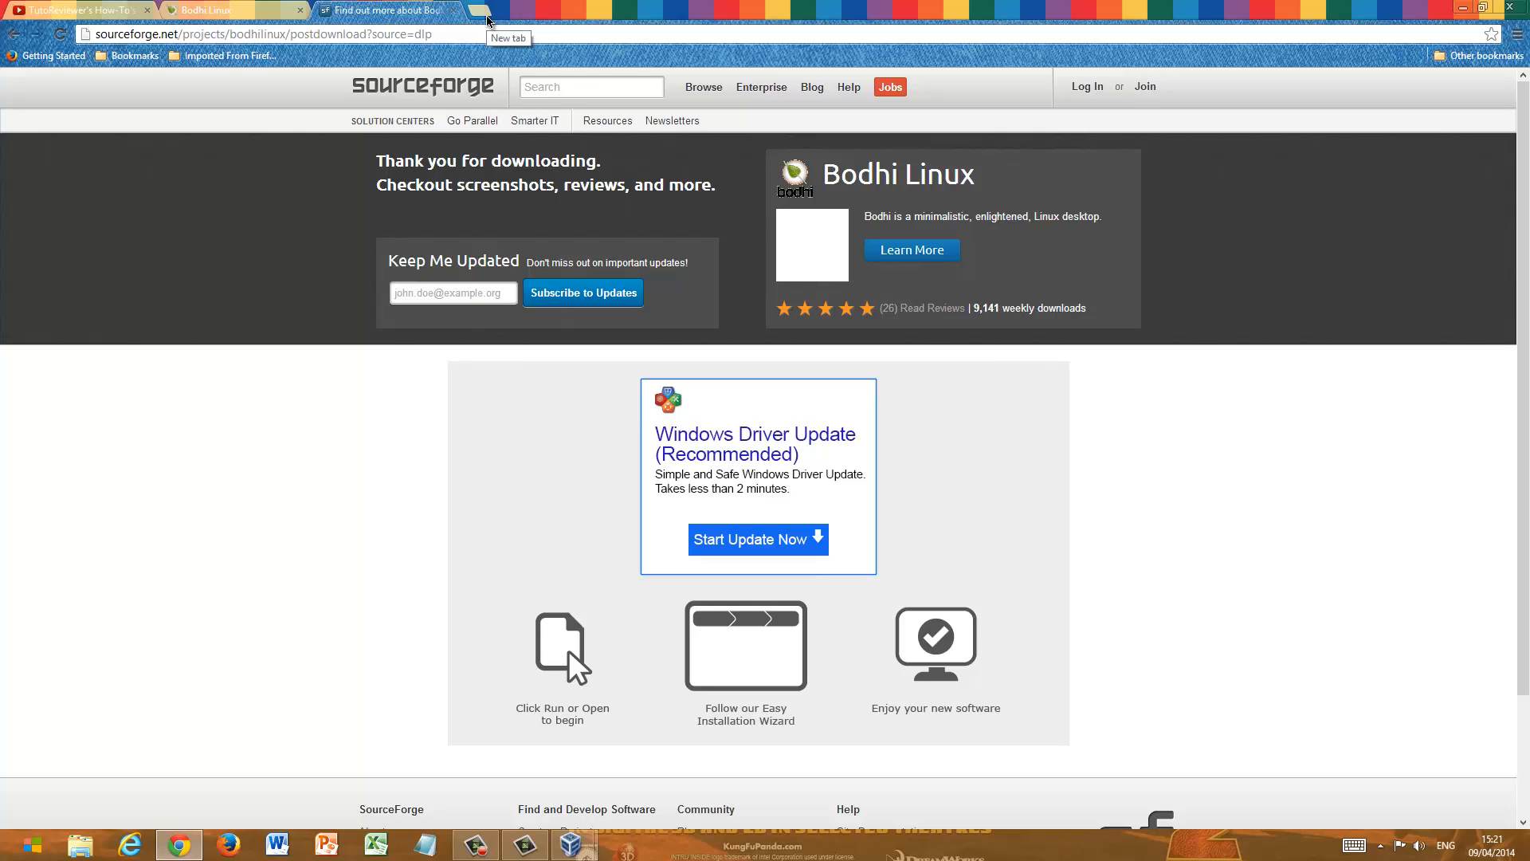
left_click(488, 19)
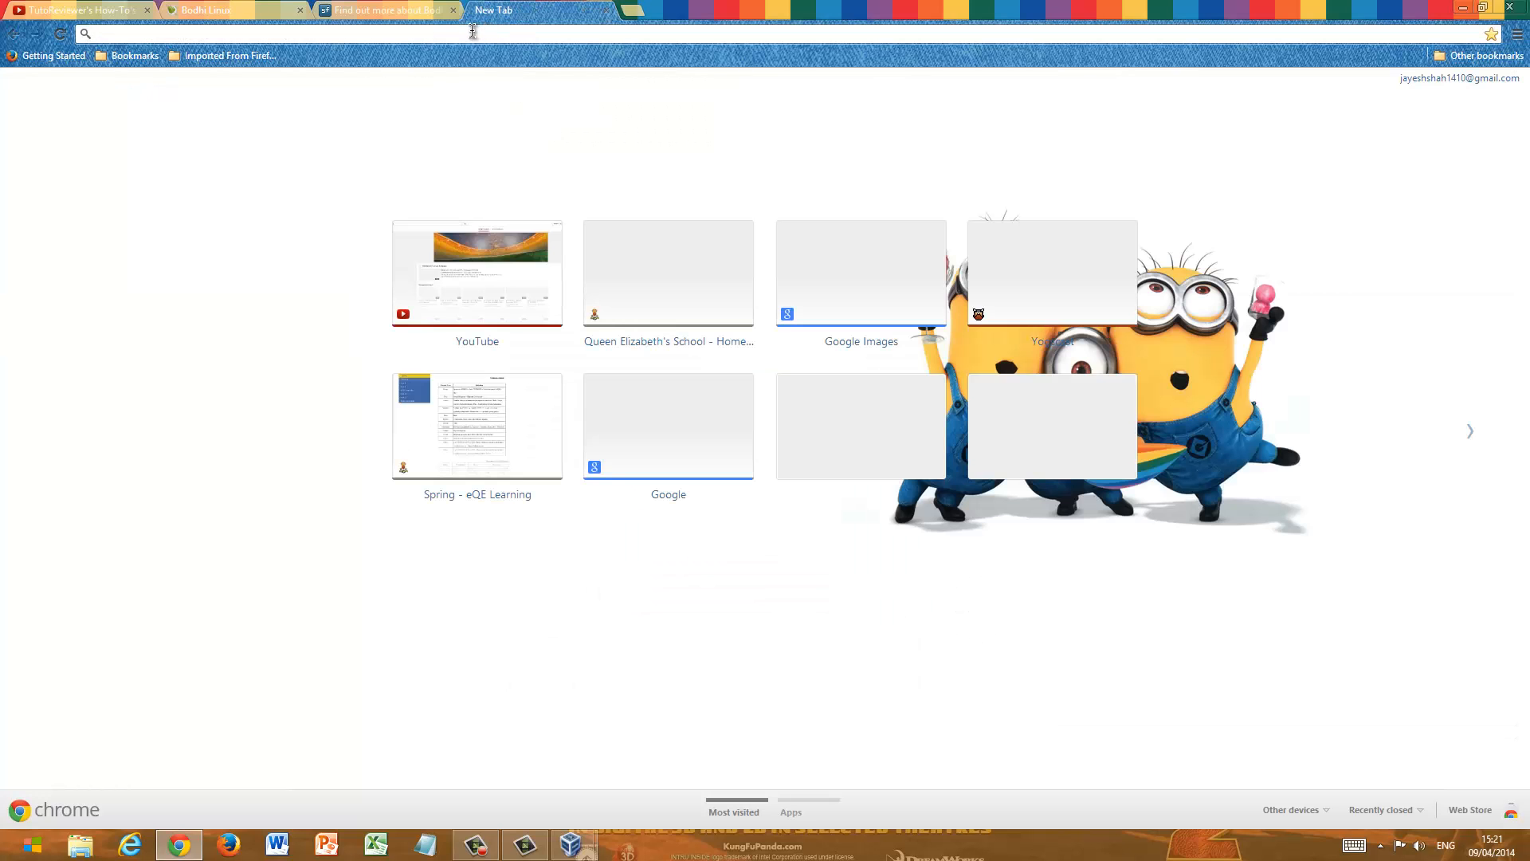
type("virtu")
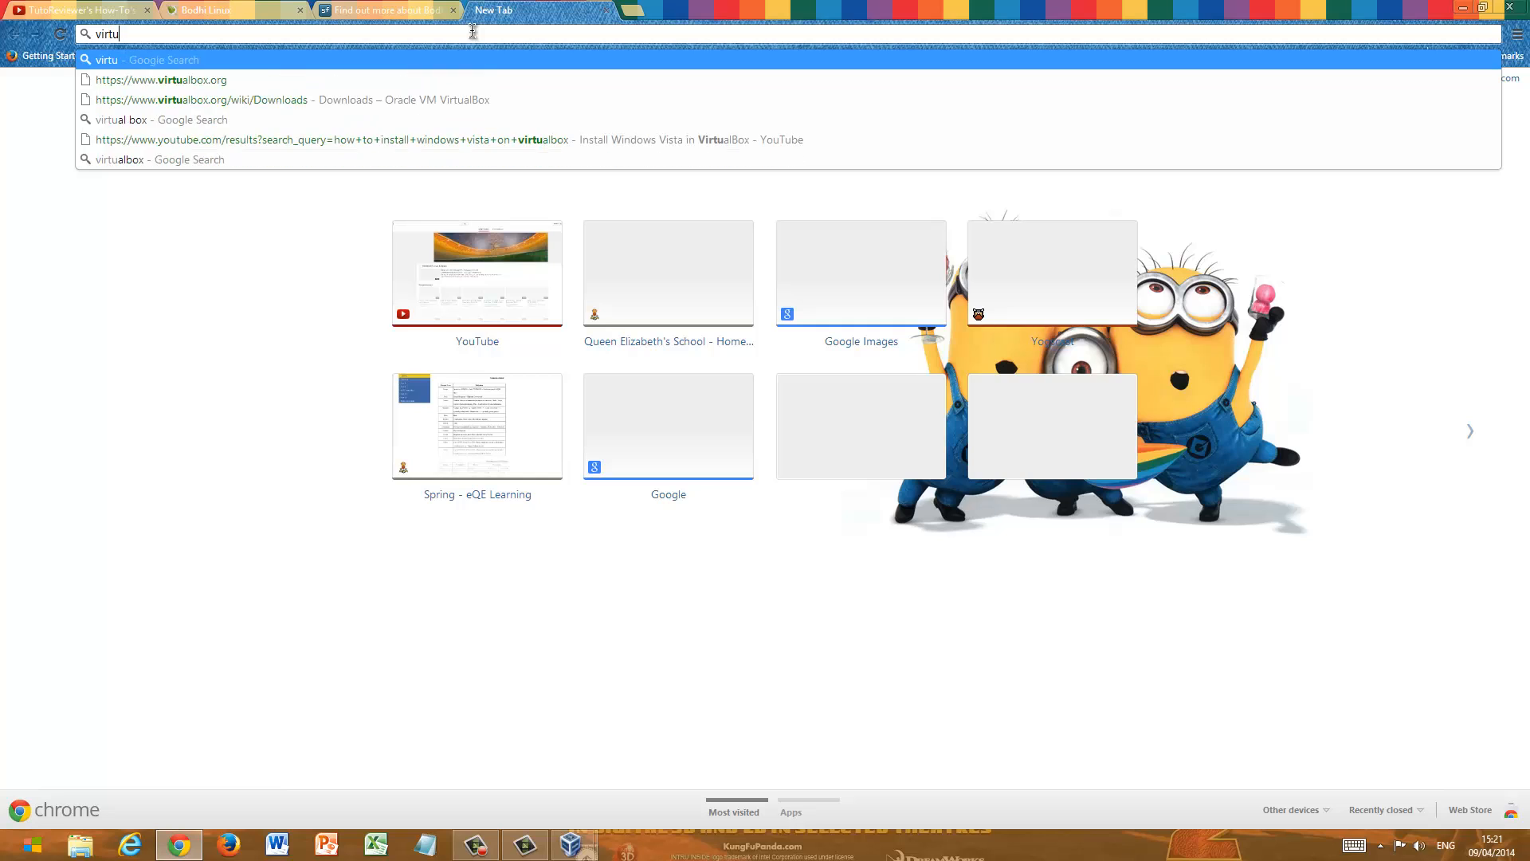
type("albox.x")
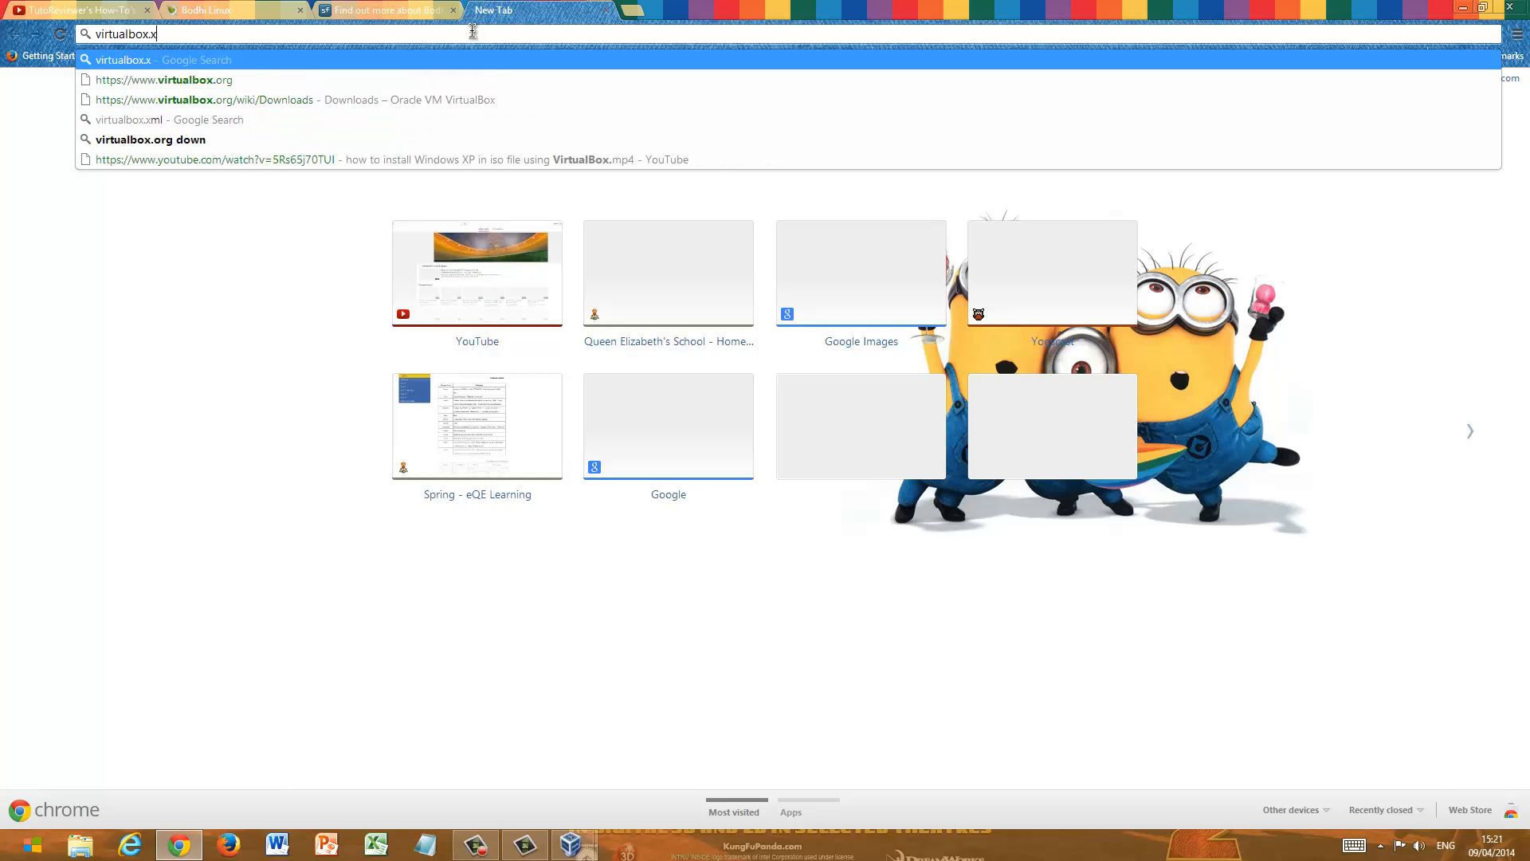
key("BackSpace")
type("com")
key("Return")
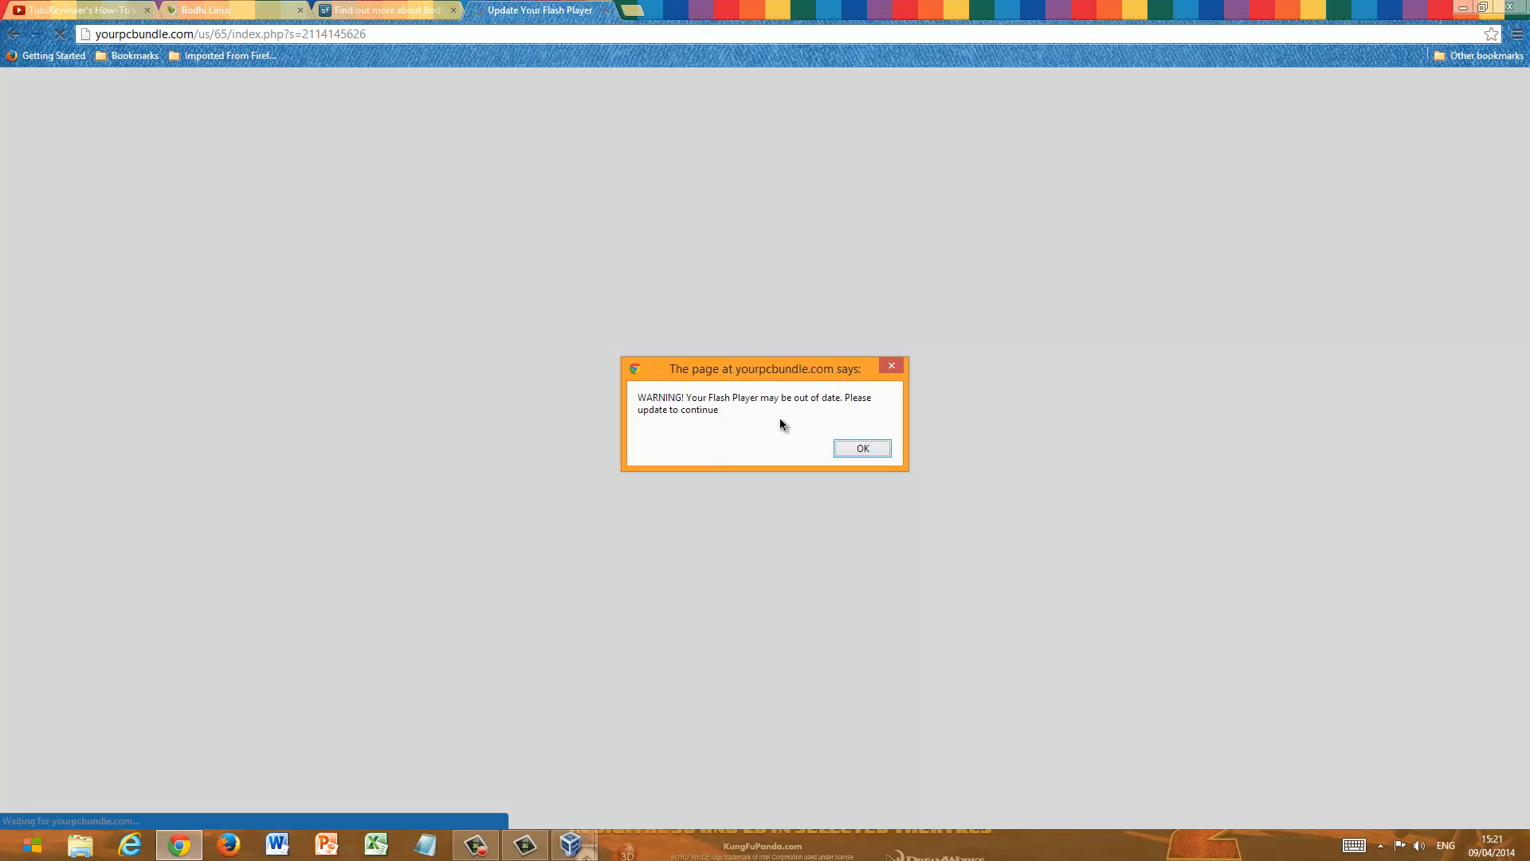
left_click(861, 450)
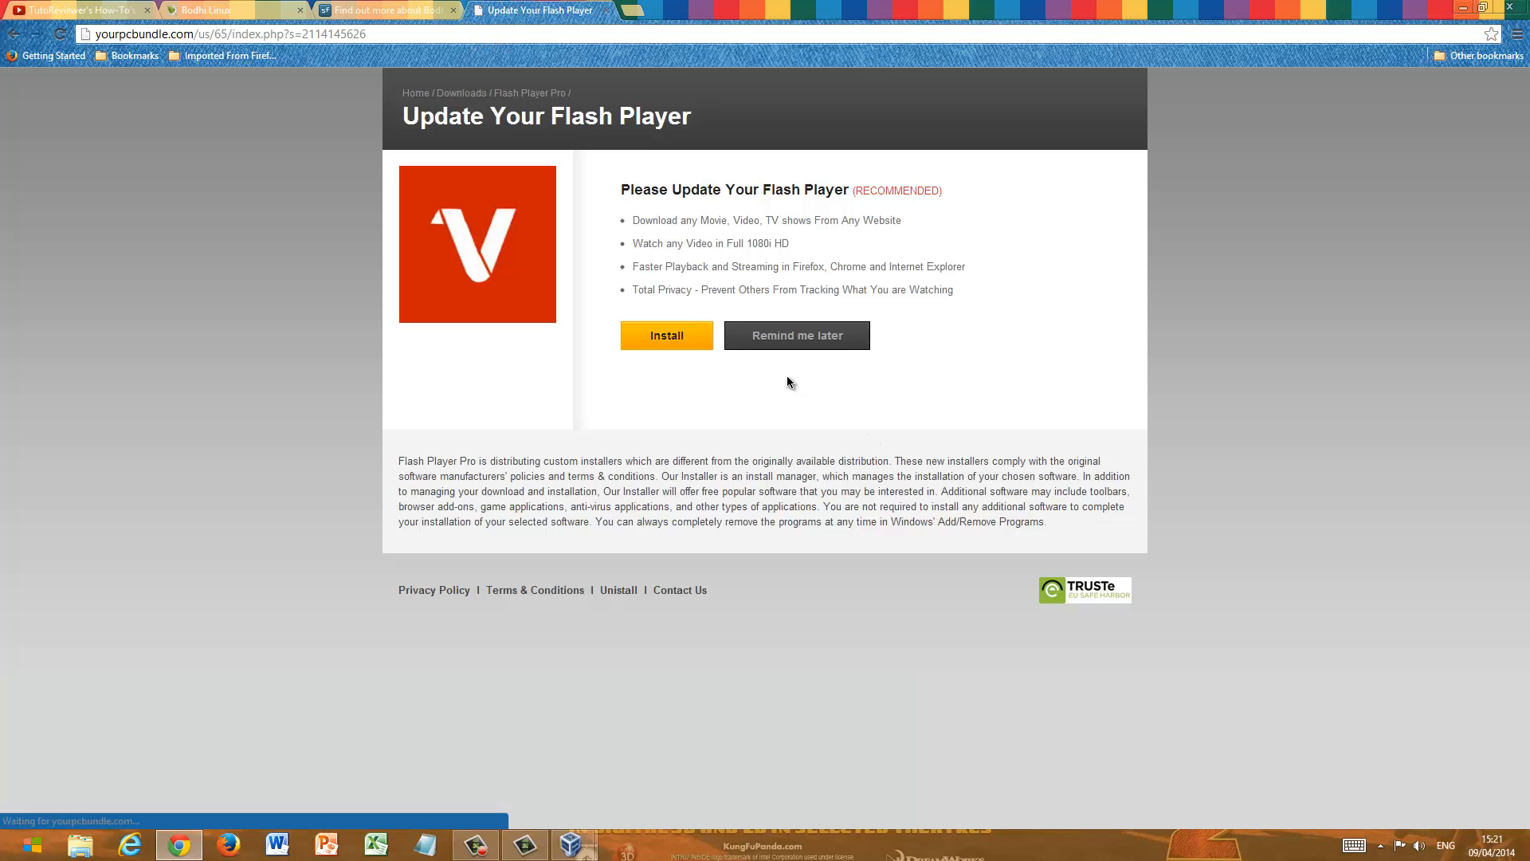
left_click(801, 337)
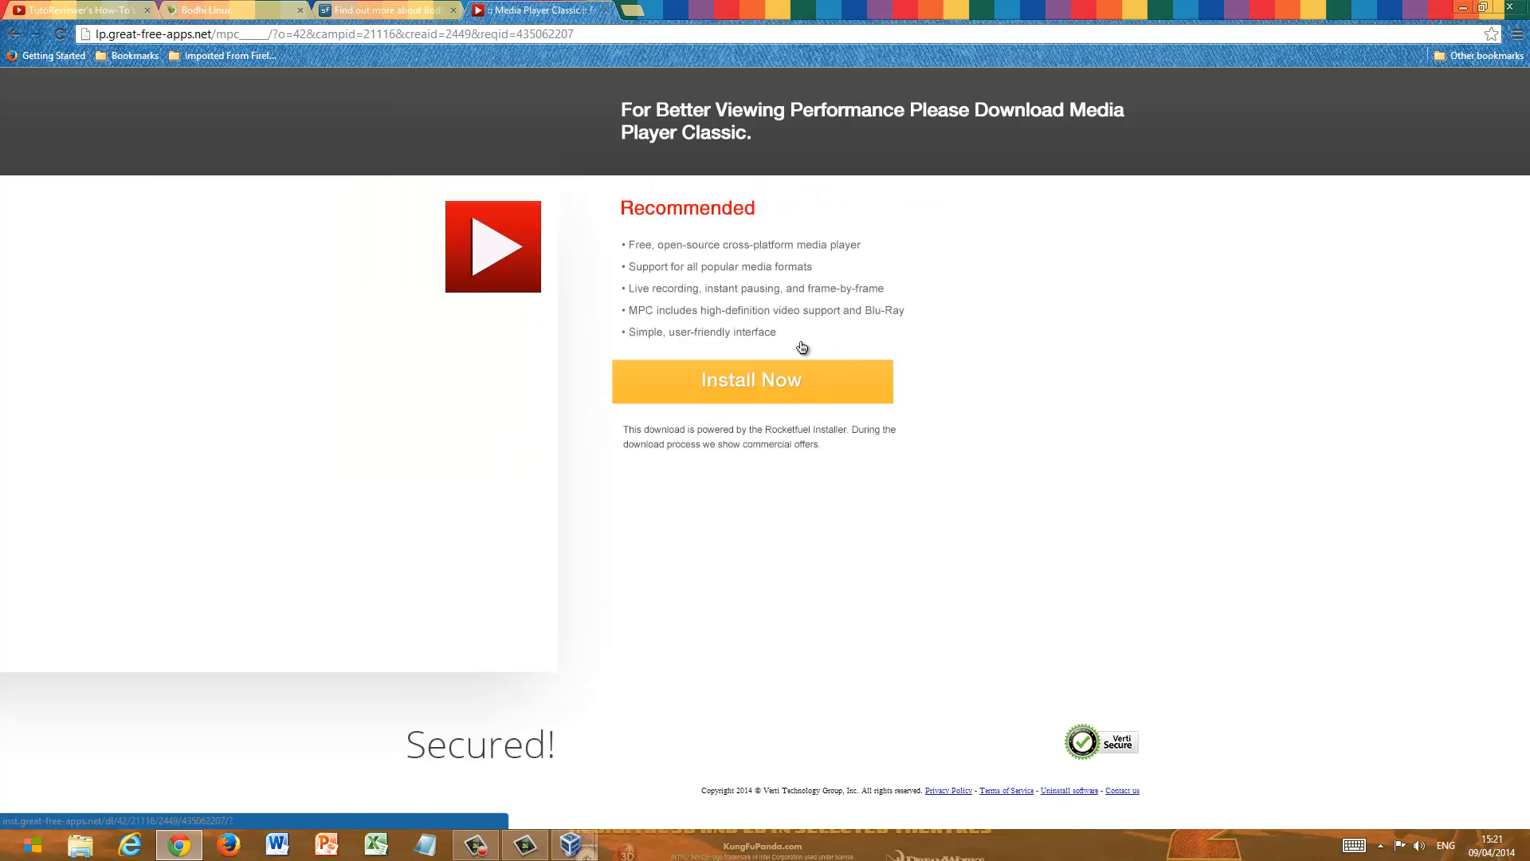
left_click(779, 386)
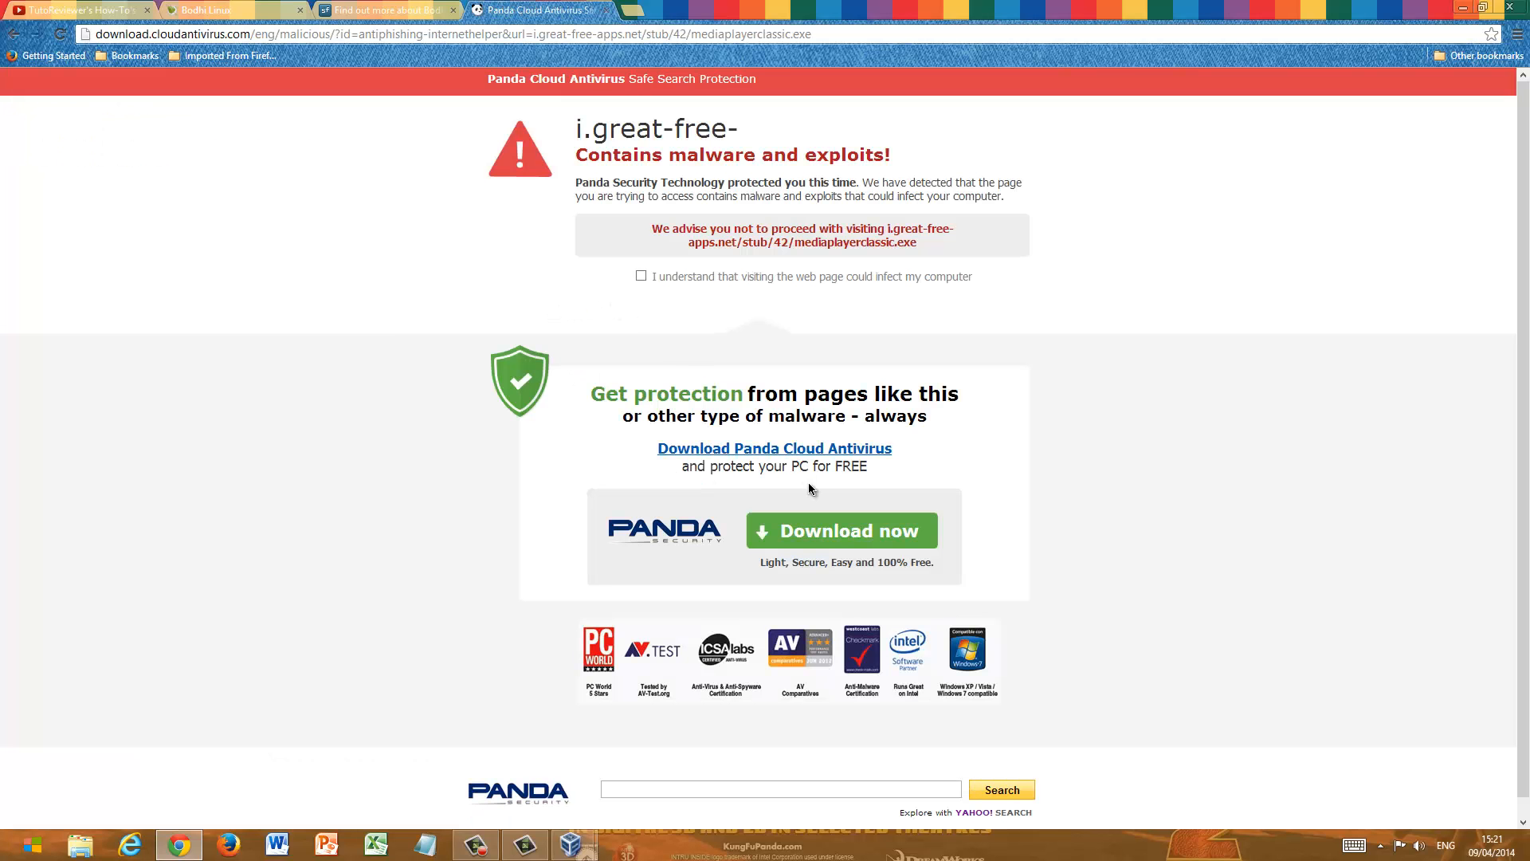
left_click(608, 10)
left_click(478, 10)
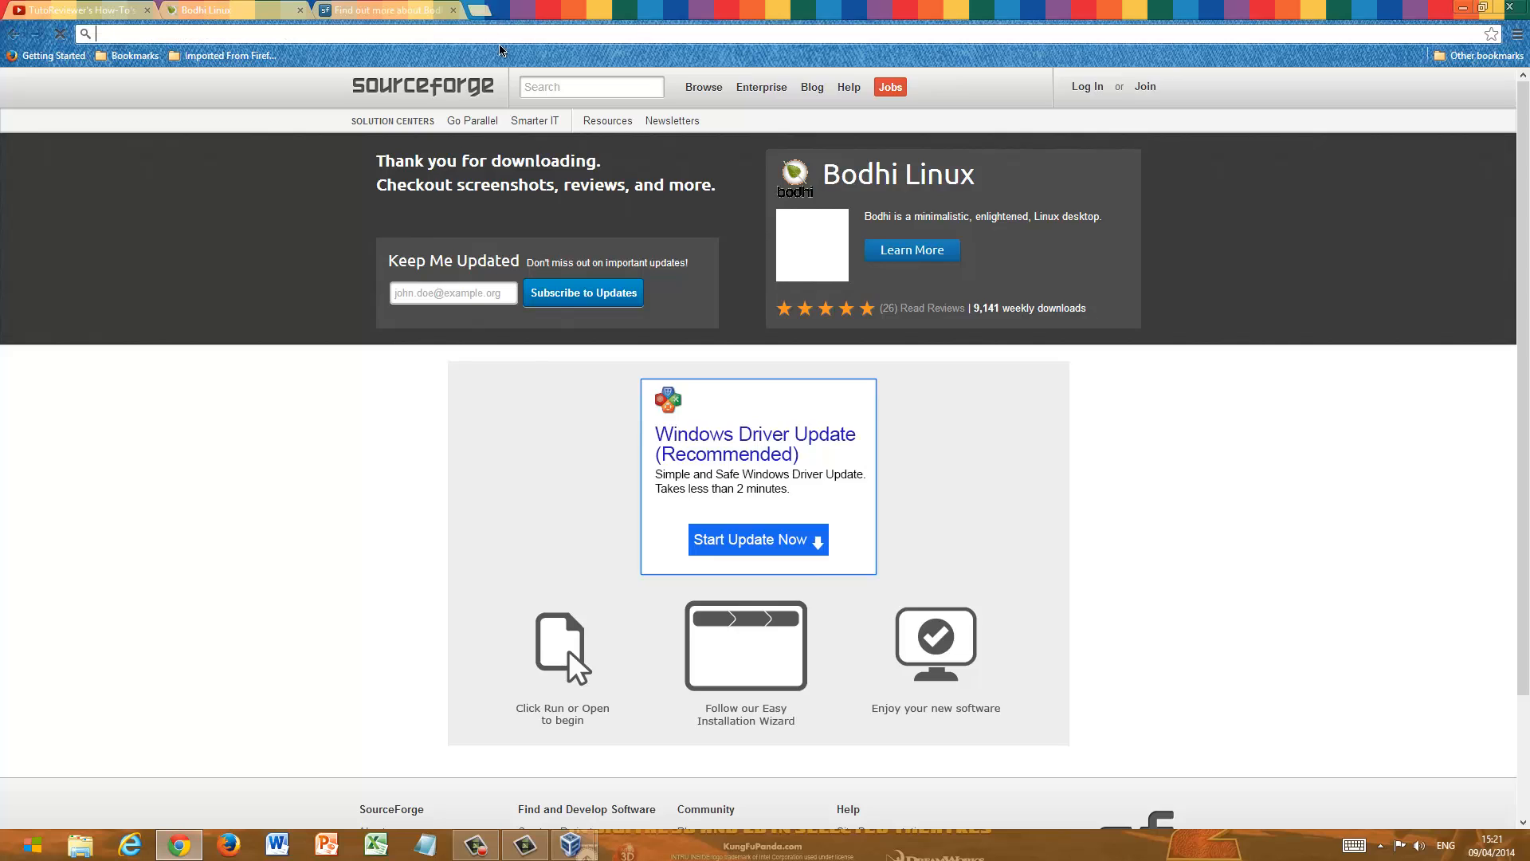
type("www.")
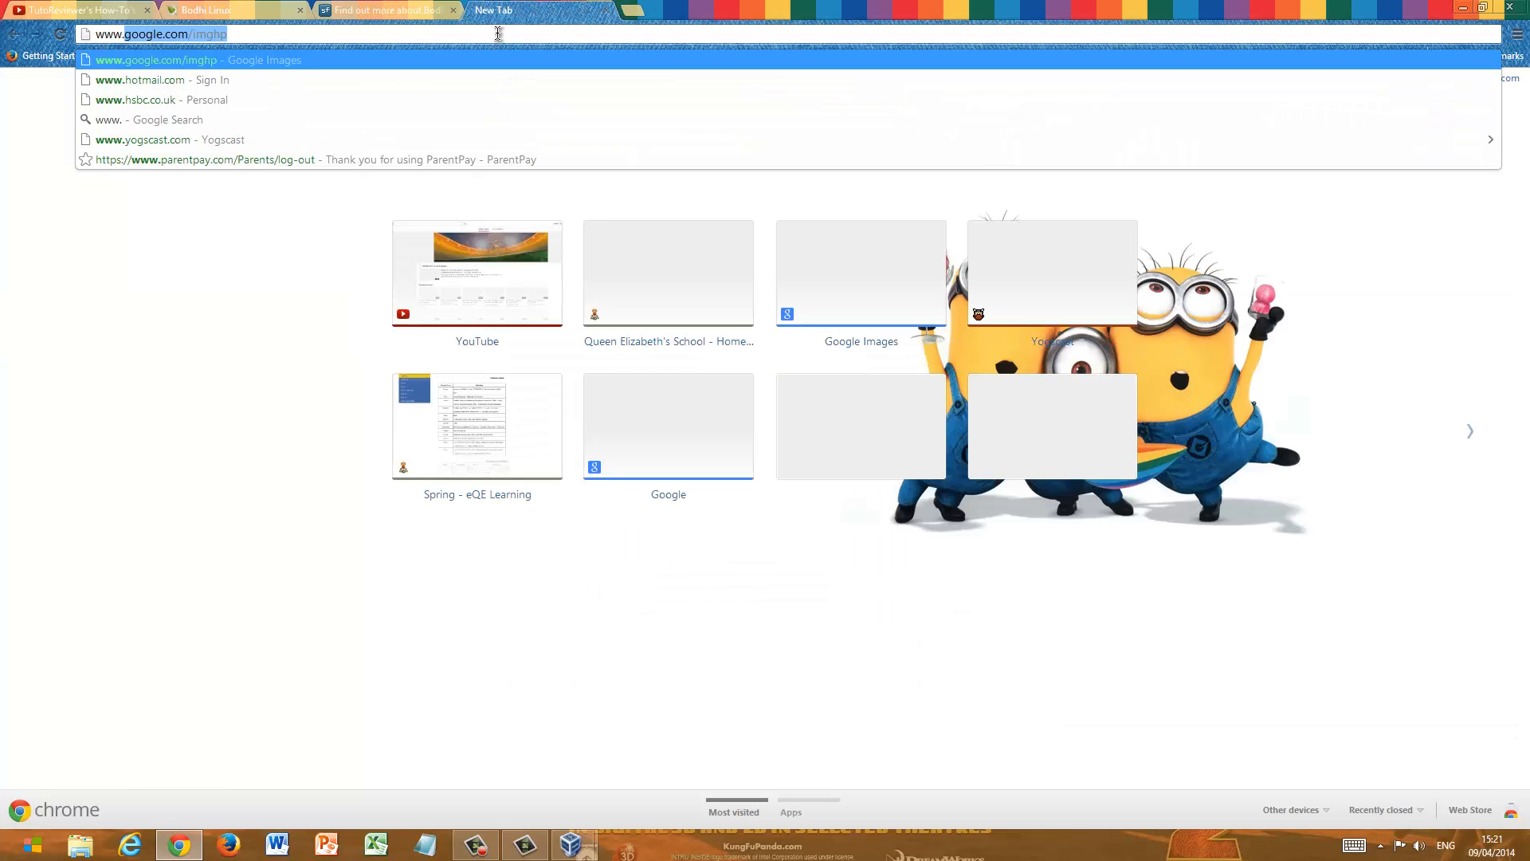
type("virtua")
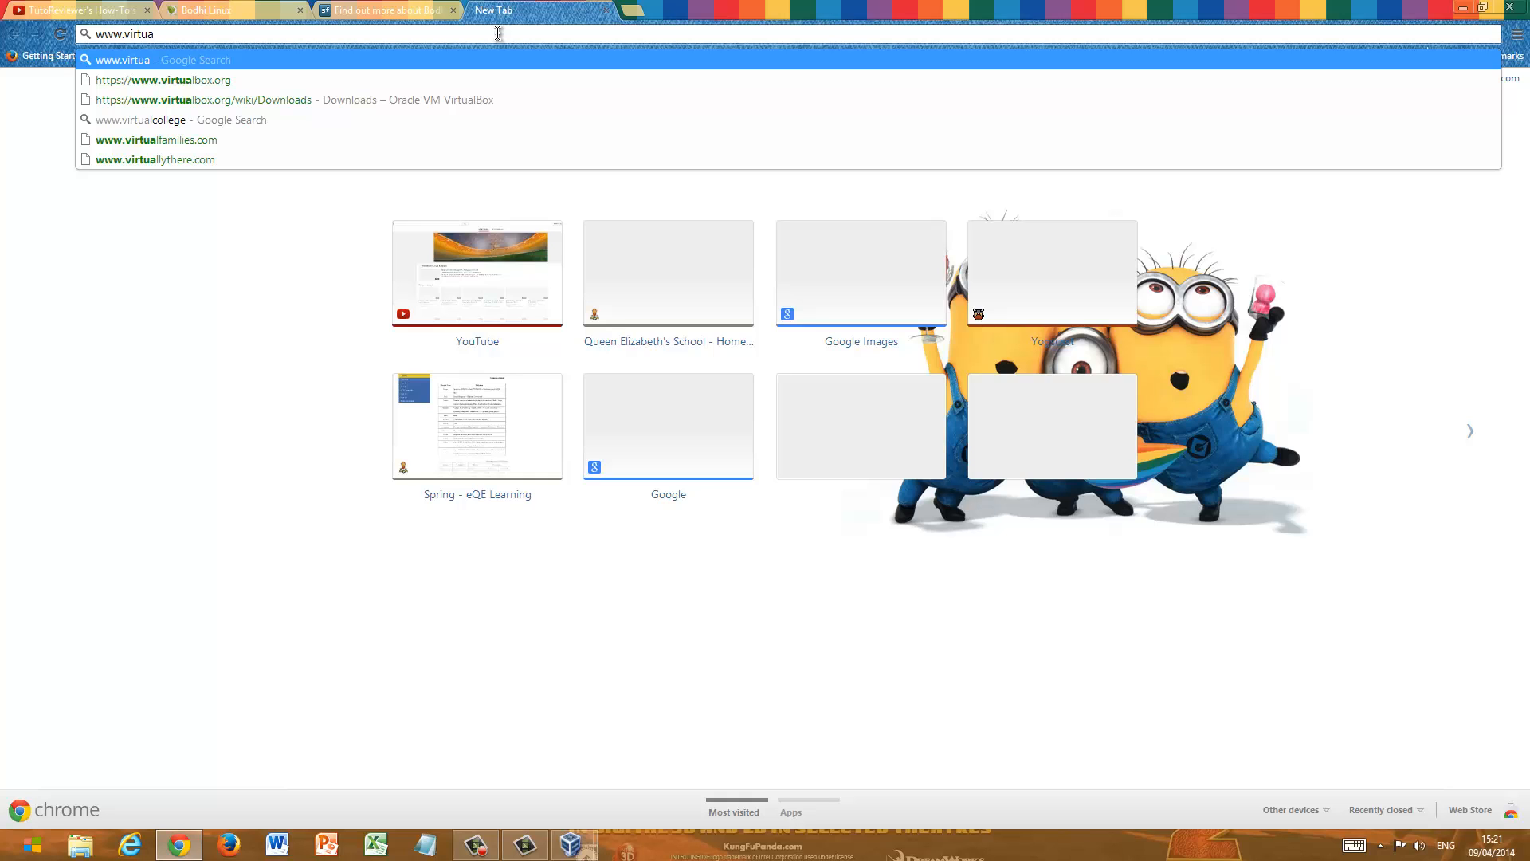
key("Down")
key("Return")
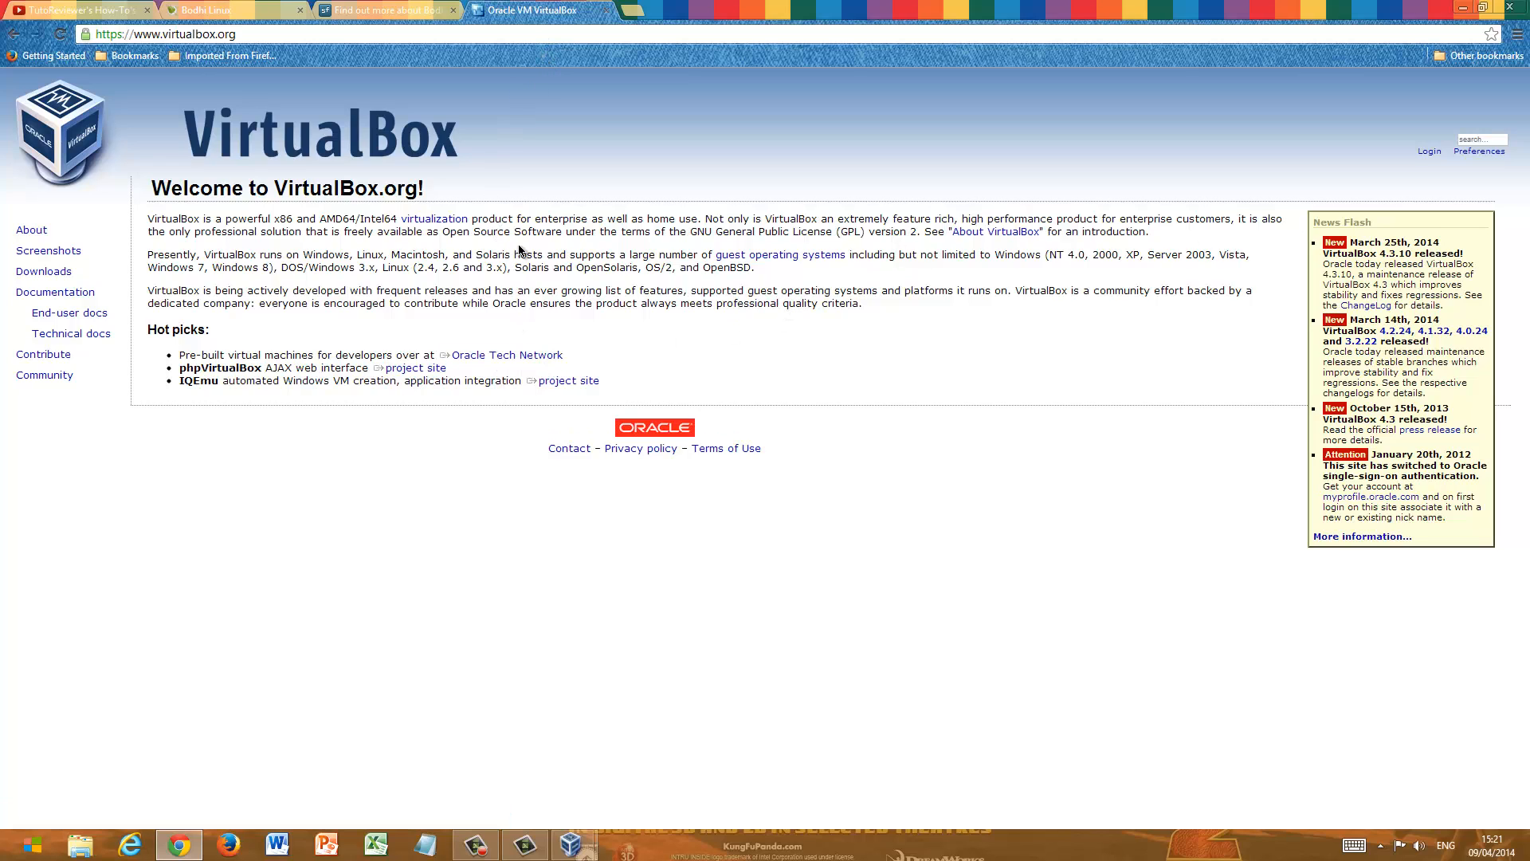
left_click(64, 274)
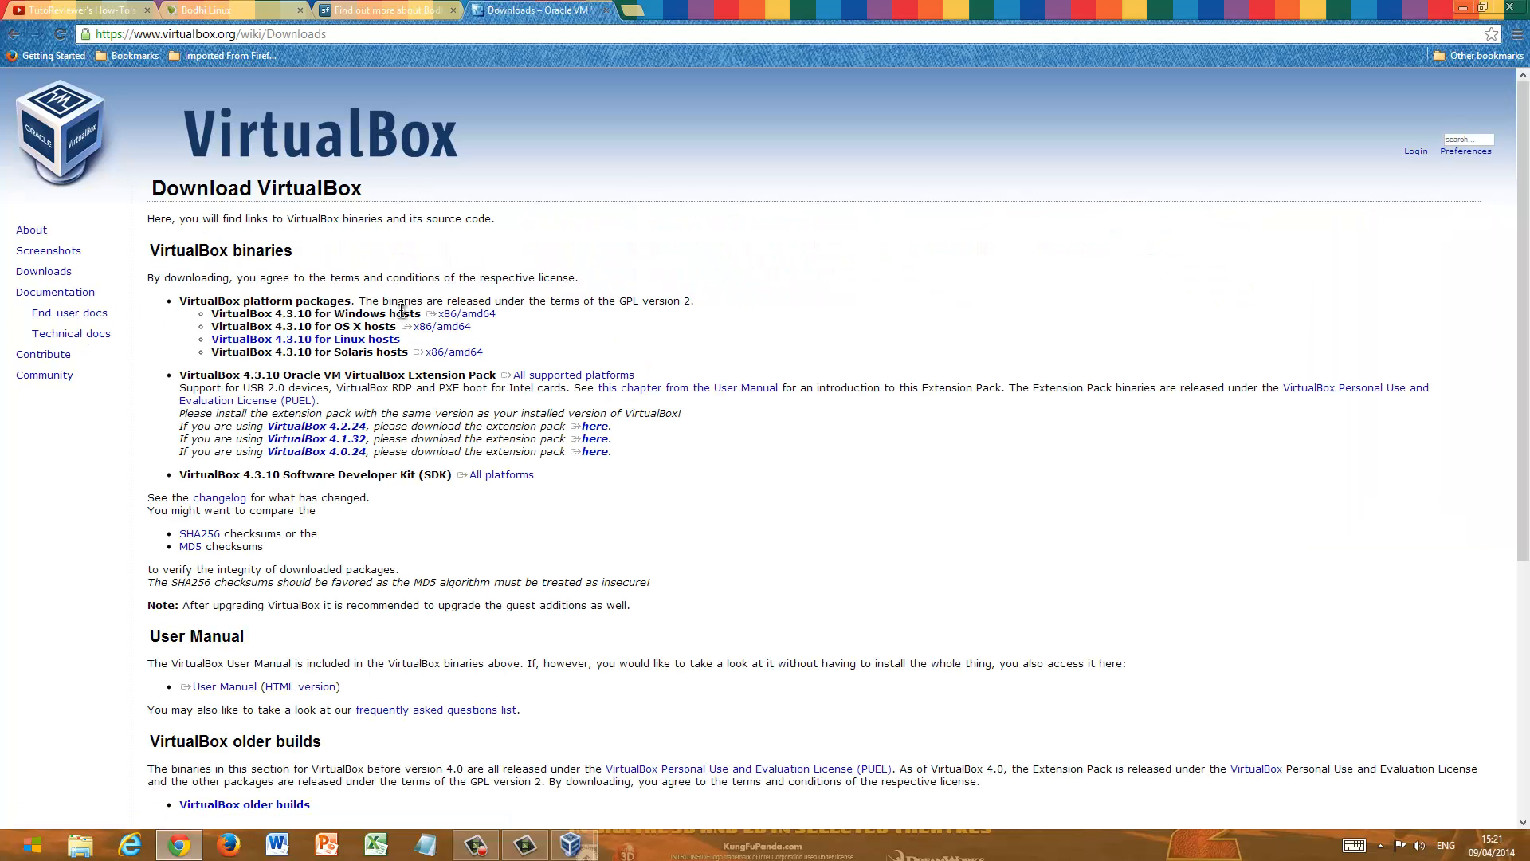
- Examine the VirtualBox 4.3.10 platform packages and the Extension Pack entry on the downloads page, and close that browser tab
left_click_drag(146, 249, 555, 368)
left_click(738, 322)
left_click(528, 379)
left_click(400, 375)
left_click_drag(332, 374, 485, 377)
left_click(733, 338)
left_click_drag(501, 375, 622, 375)
left_click(646, 375)
left_click(608, 11)
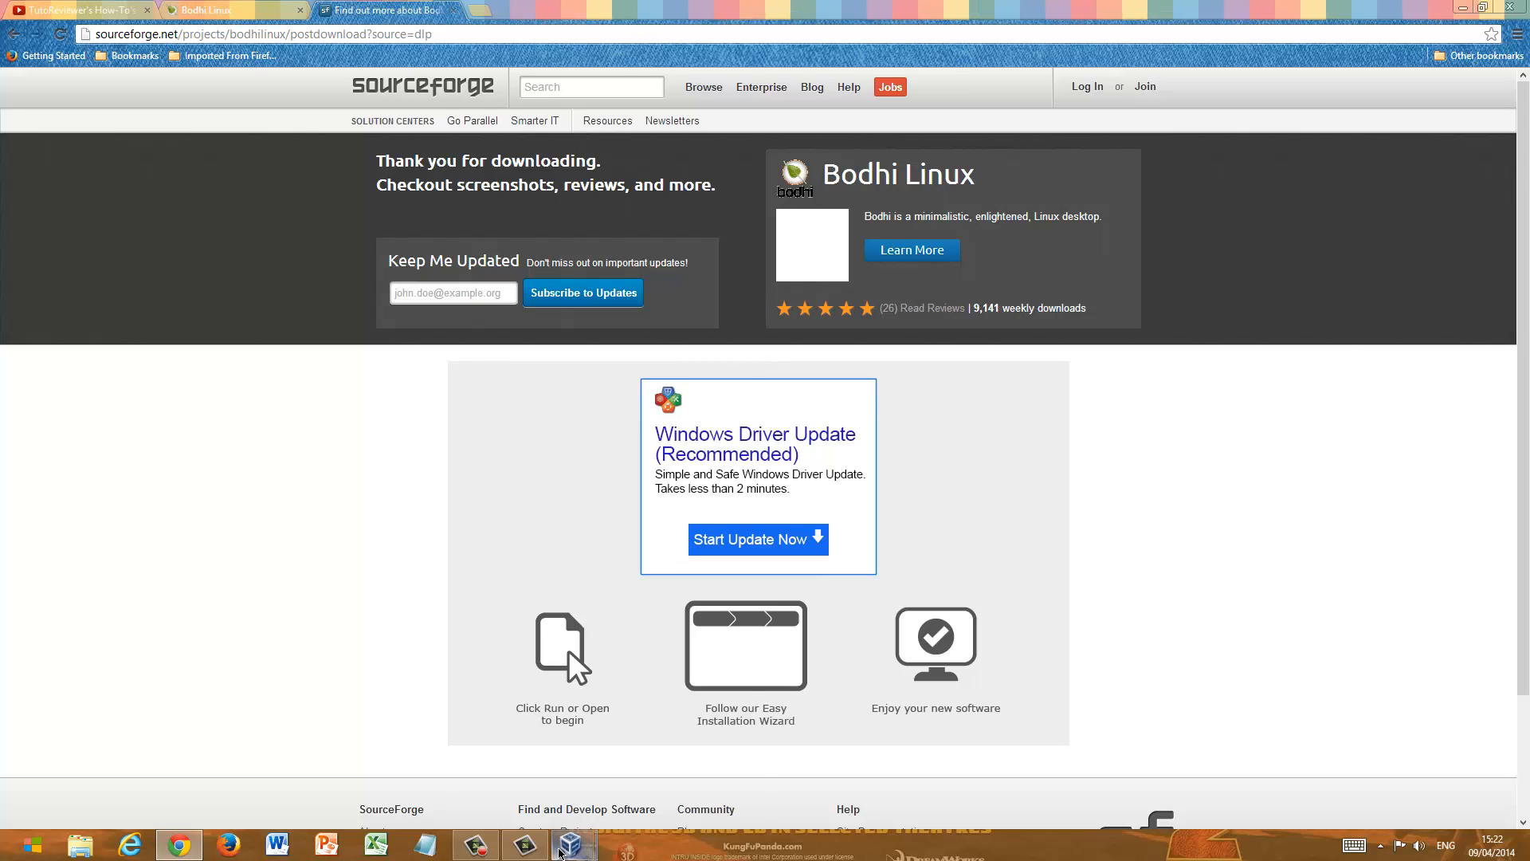
- Switch back to the Linux Bothi virtual machine and insert the Guest Additions CD image, forcing the unmount of the current disk
mouse_move(560, 854)
left_click(649, 791)
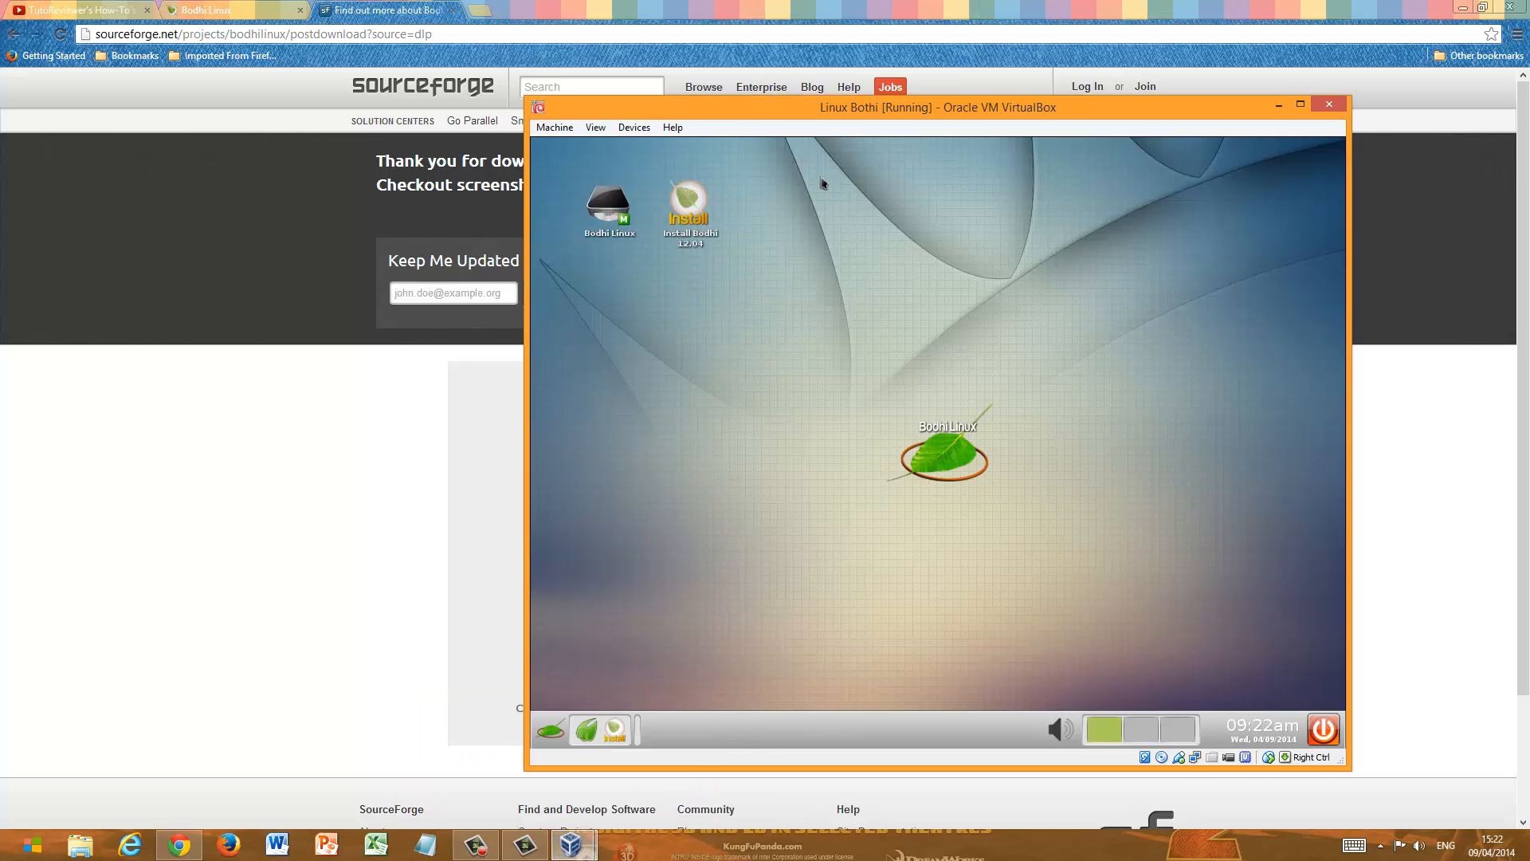
left_click(634, 127)
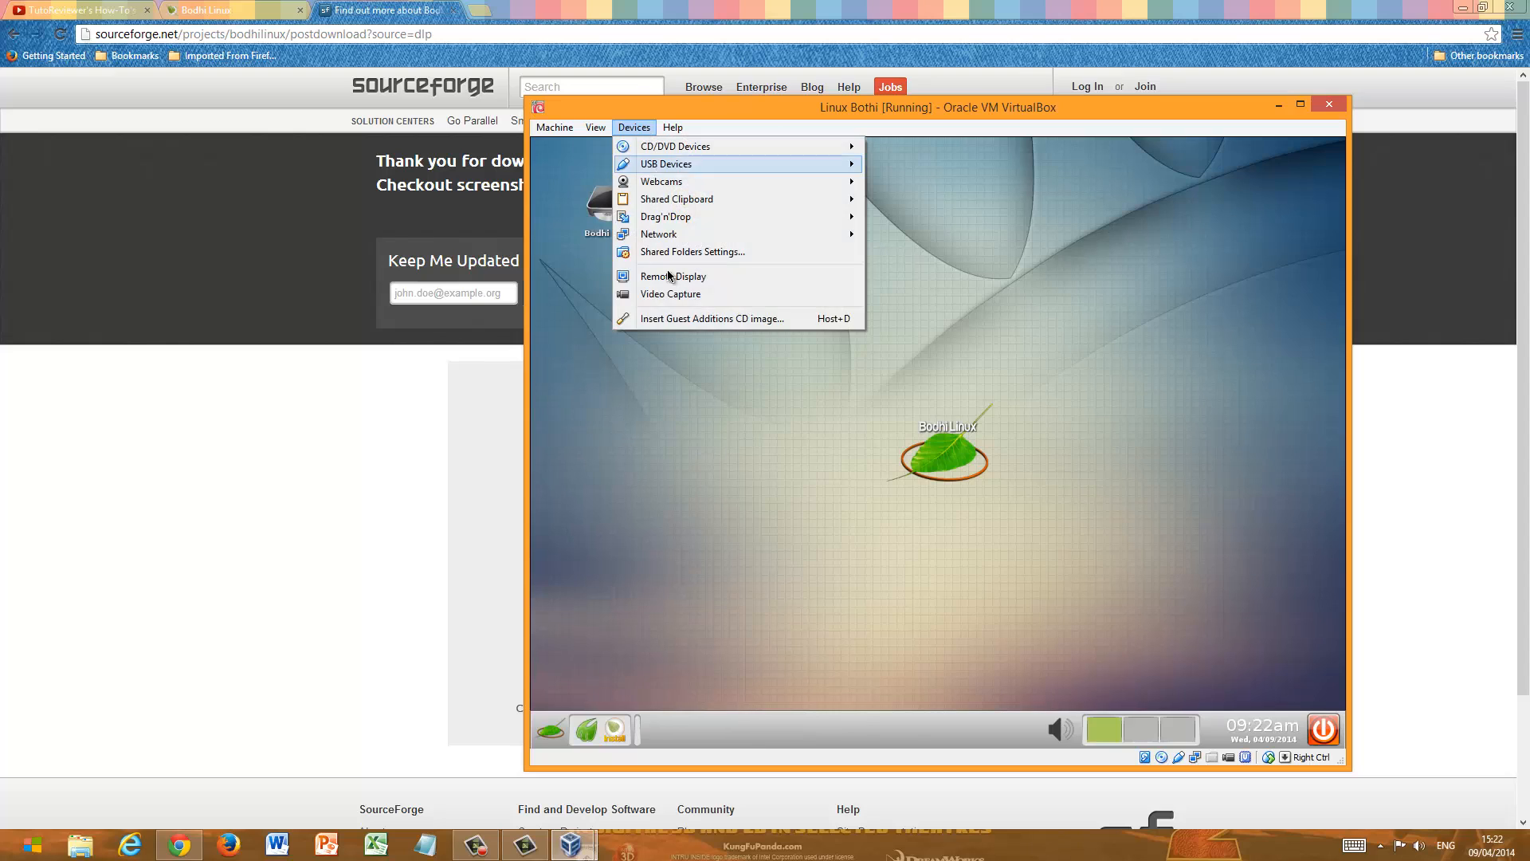
left_click(680, 319)
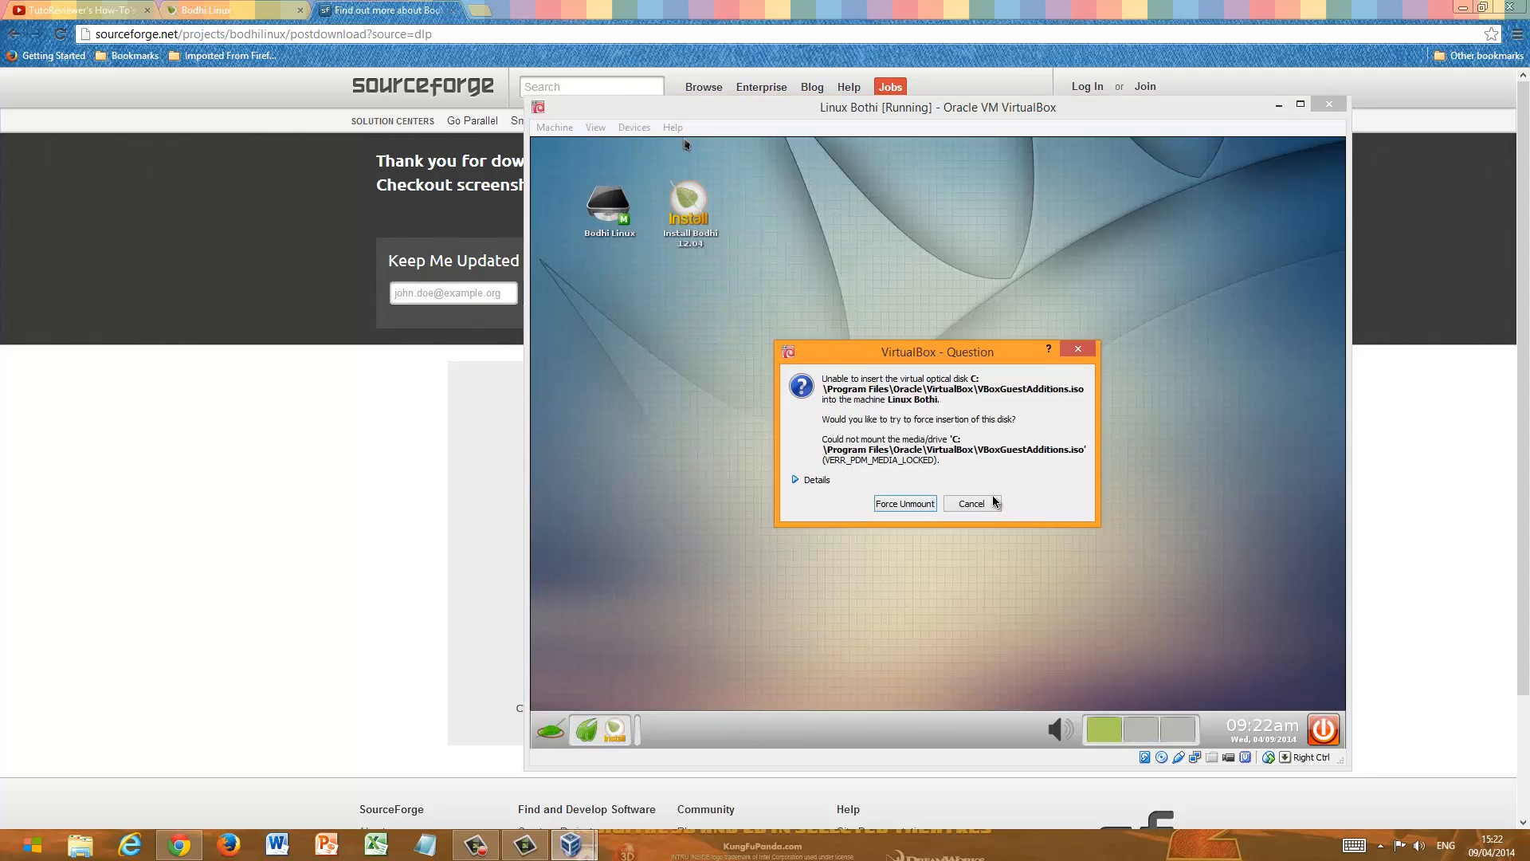
left_click(903, 503)
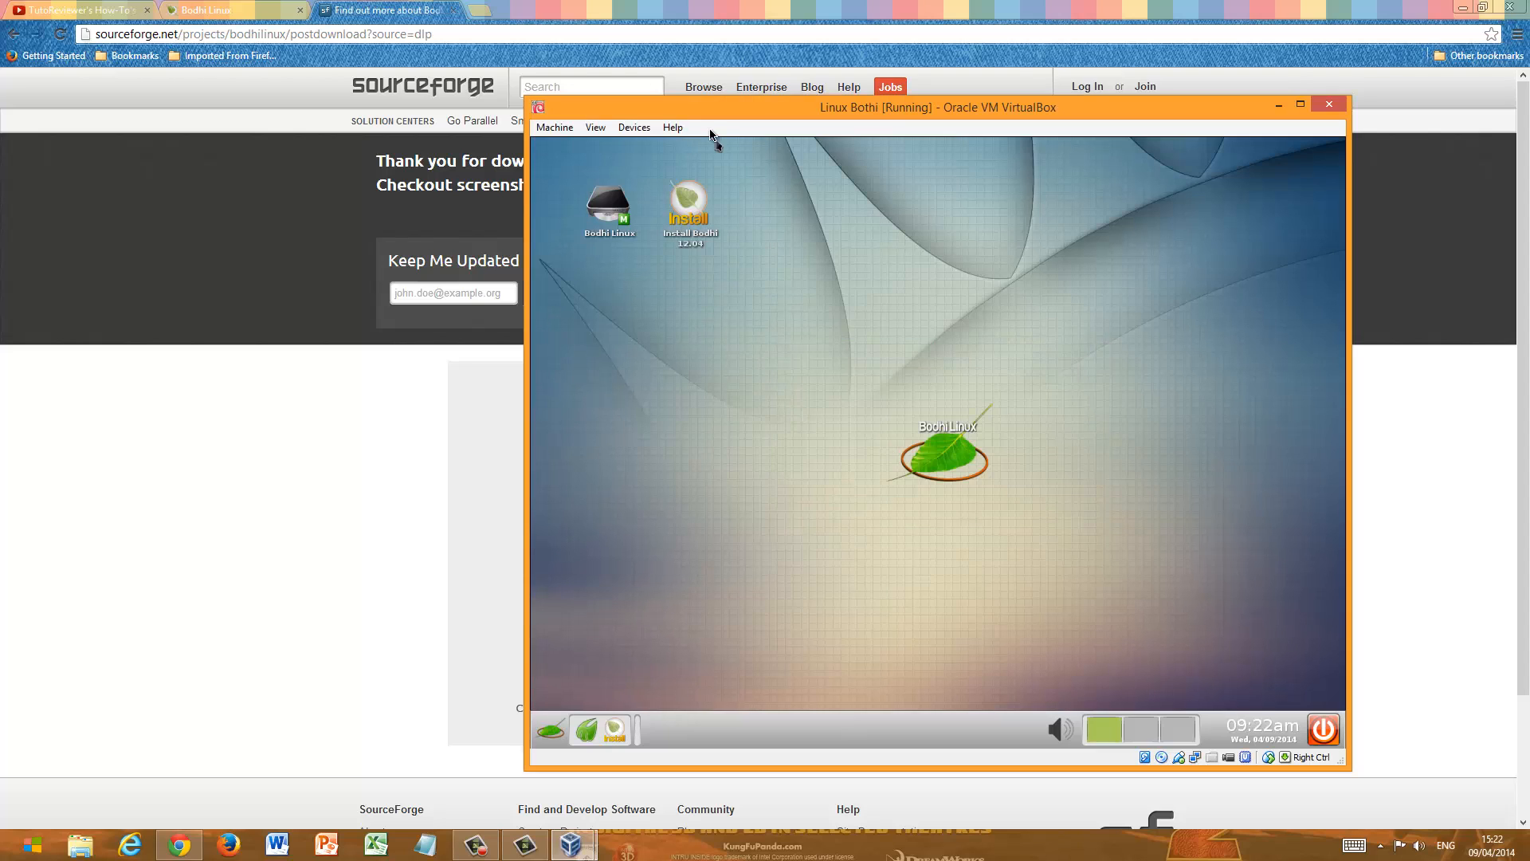
- Retry inserting the Guest Additions CD image, expand the error details and force the unmount once more
left_click(635, 128)
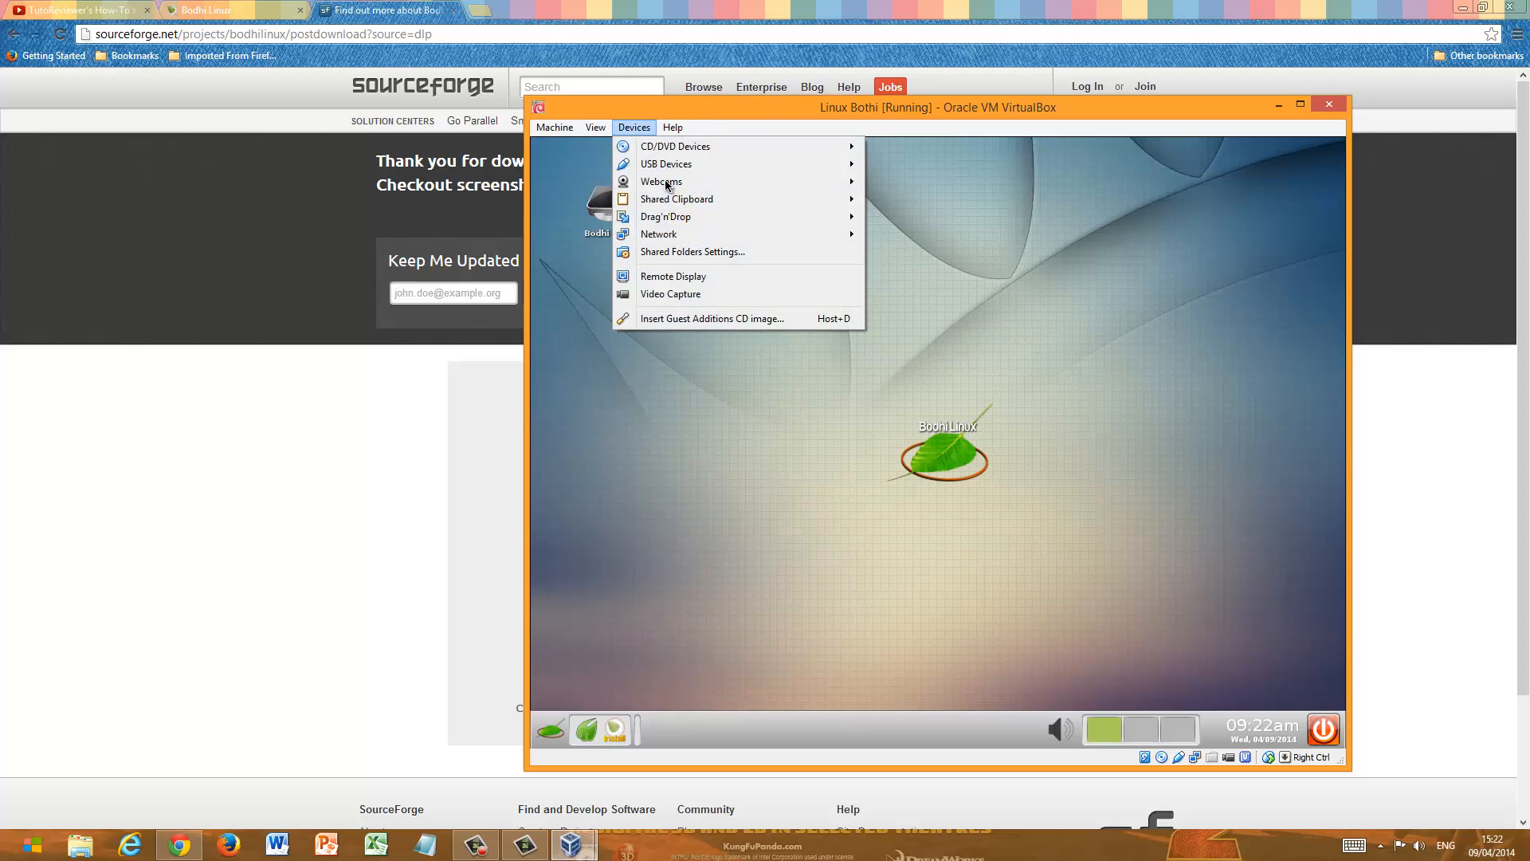
left_click(720, 318)
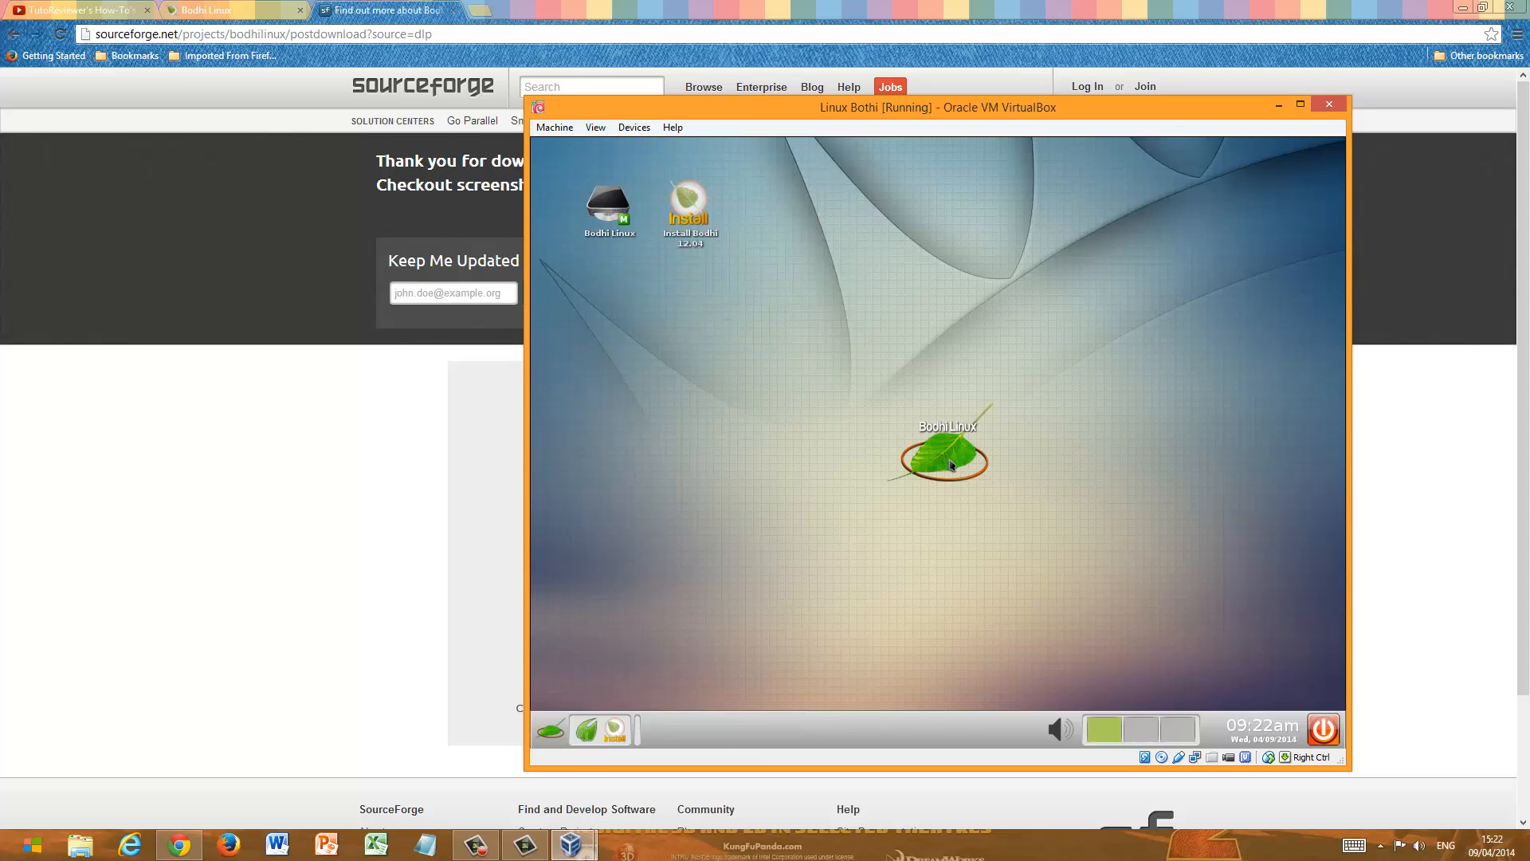
left_click(635, 128)
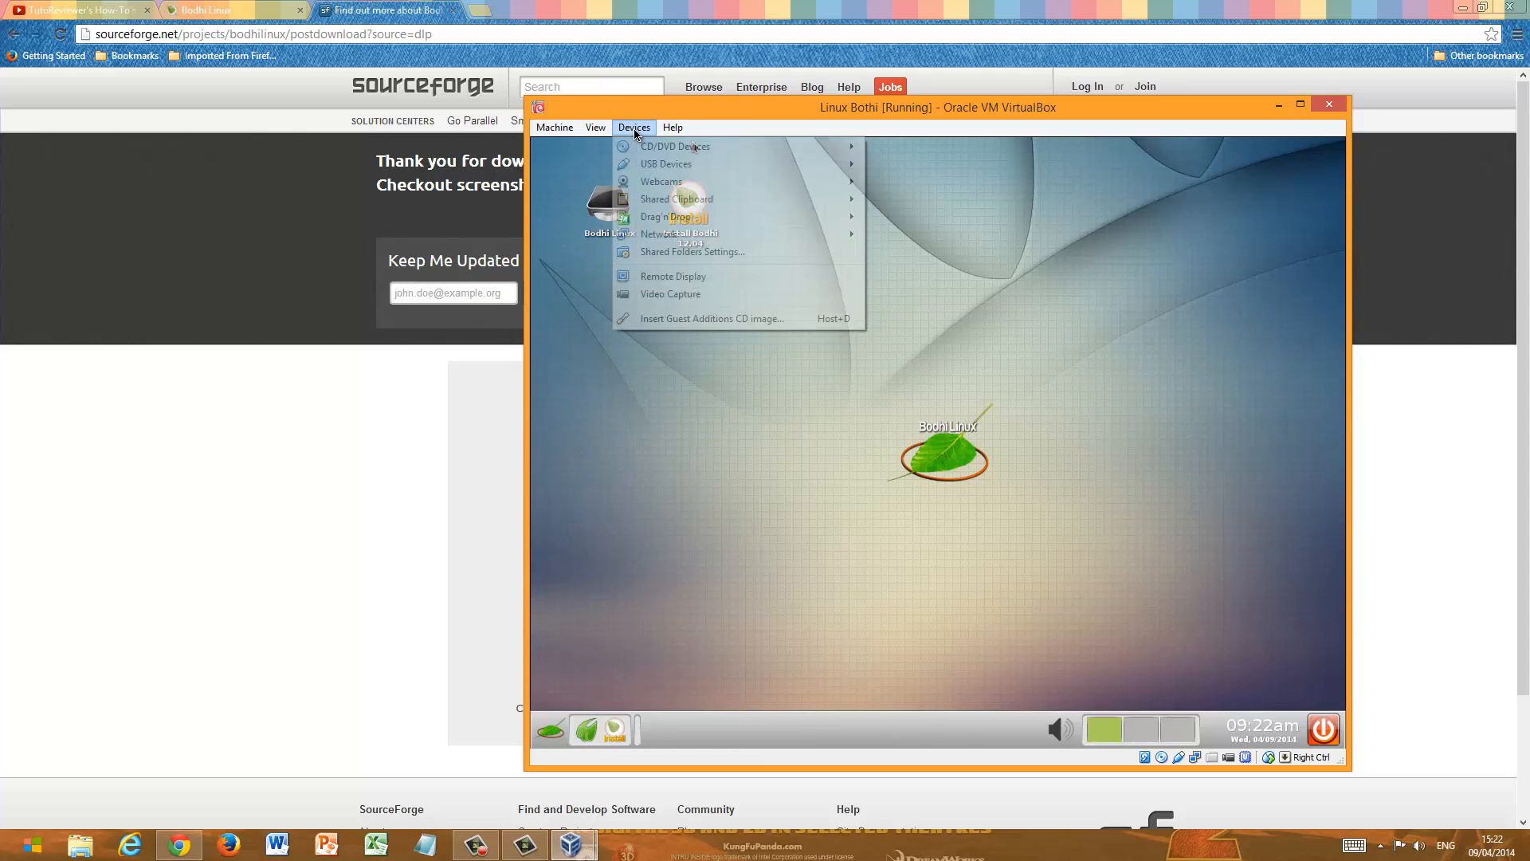
left_click(705, 318)
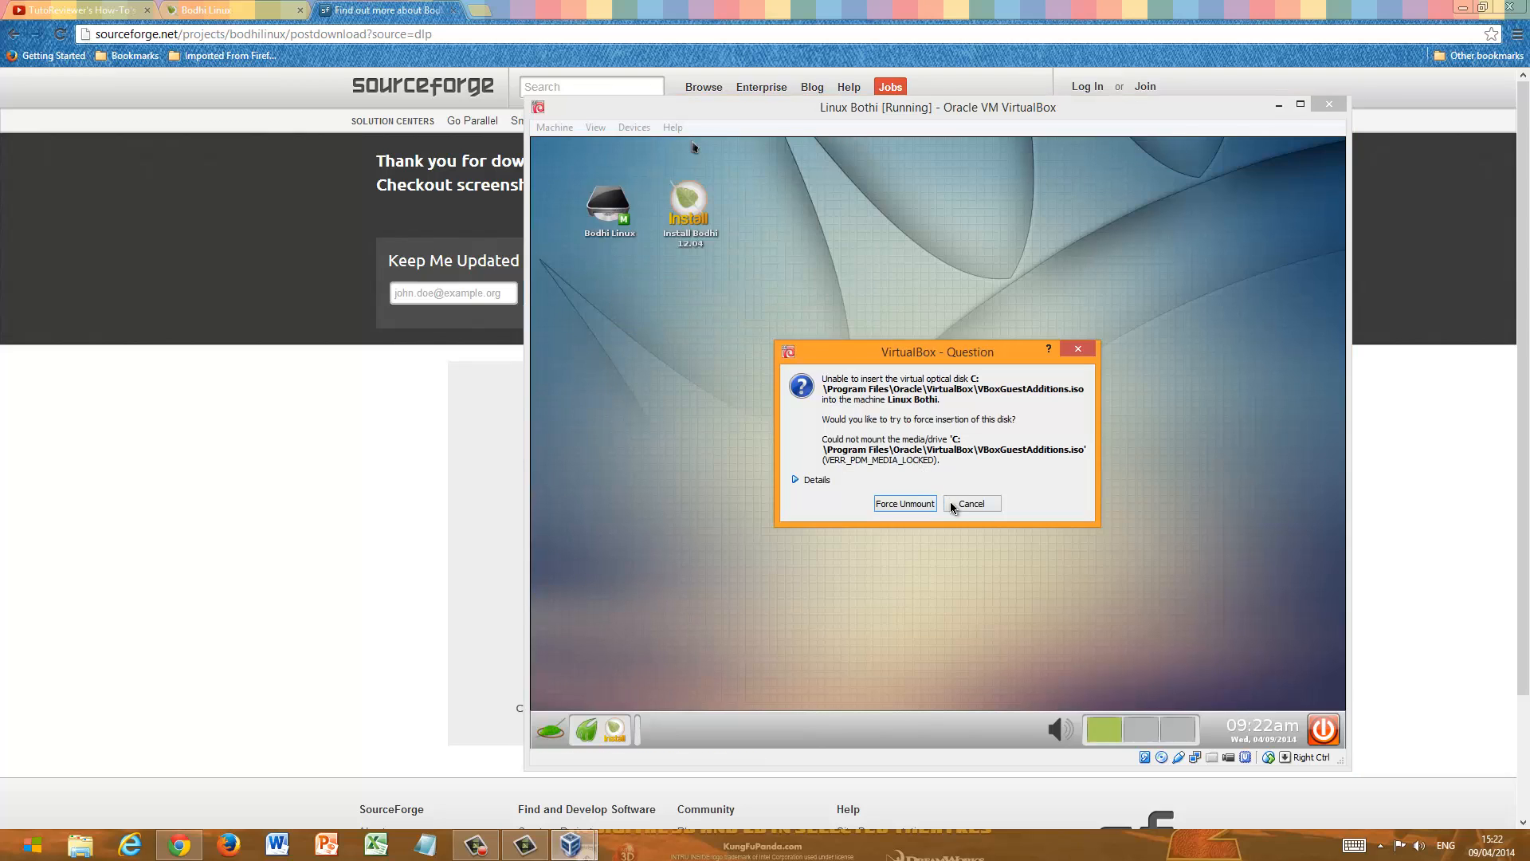
left_click(824, 480)
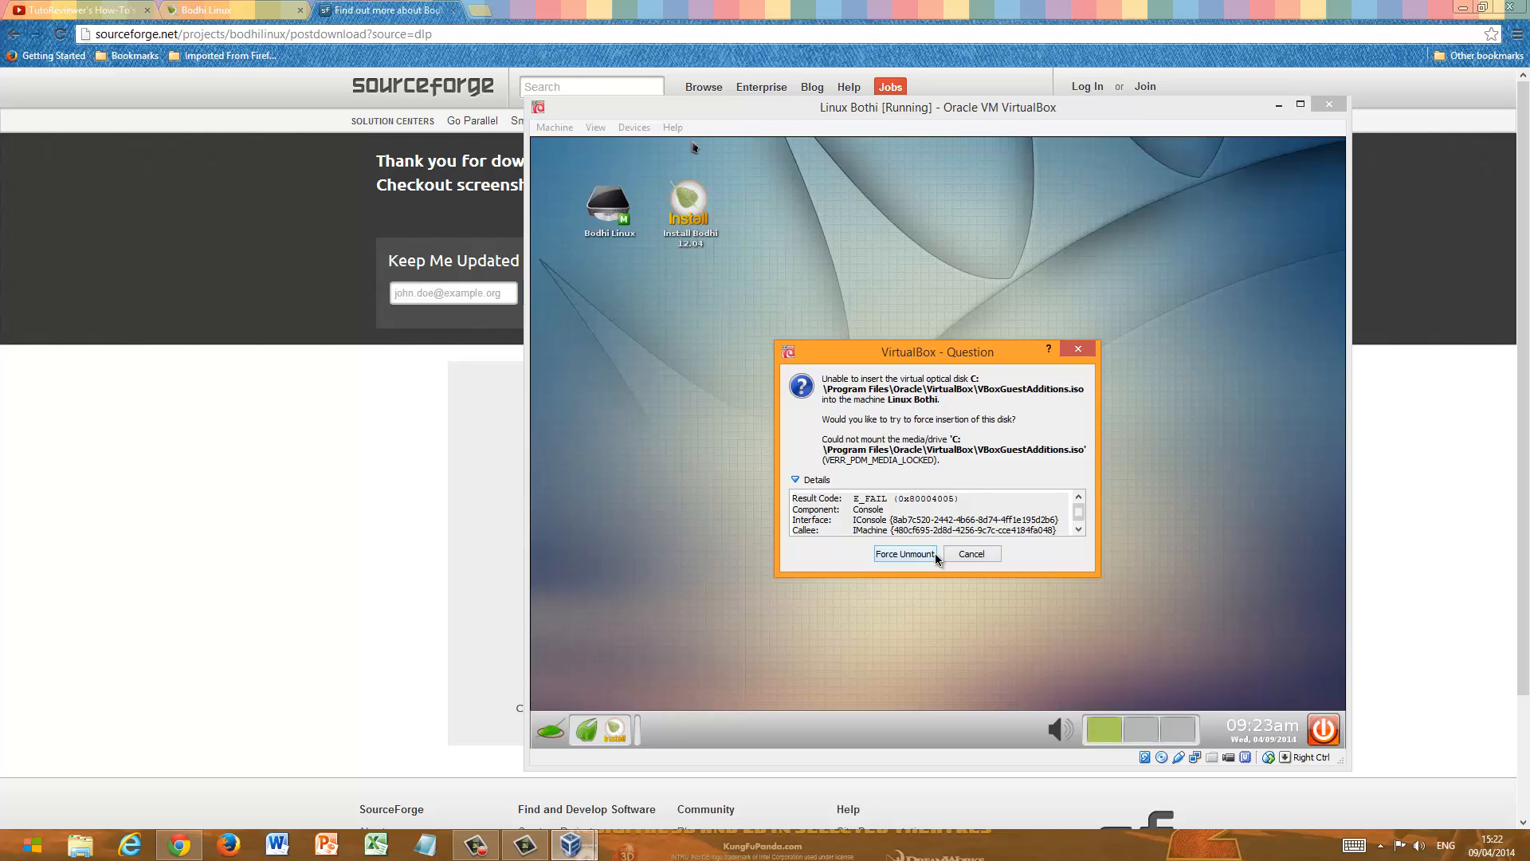
left_click(906, 553)
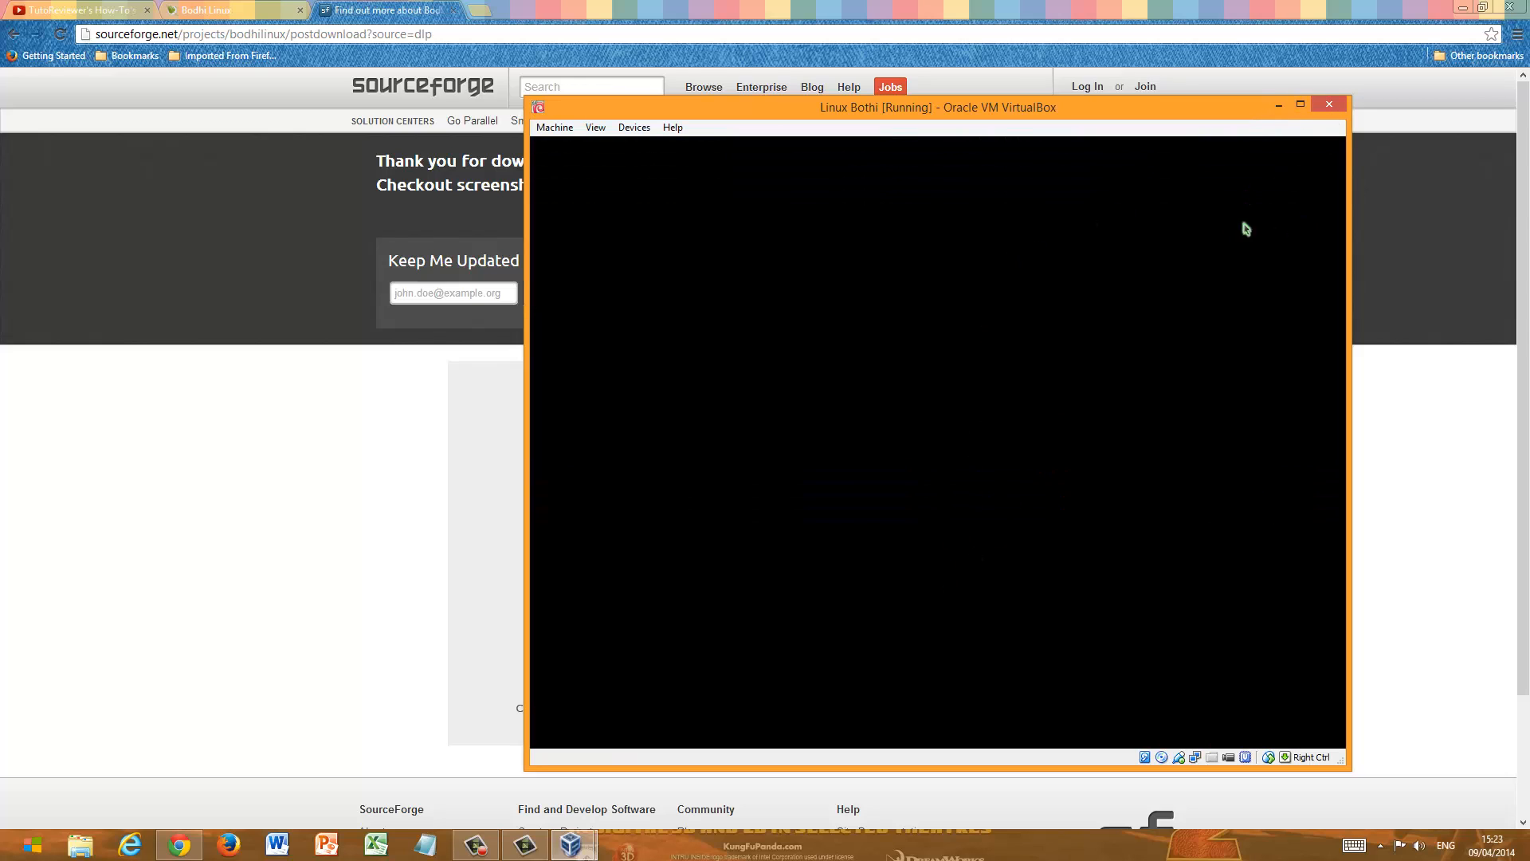
- Power off the Linux Bothi virtual machine and start it again from the VirtualBox Manager, dismissing the keyboard capture notice
left_click(1329, 105)
left_click(872, 484)
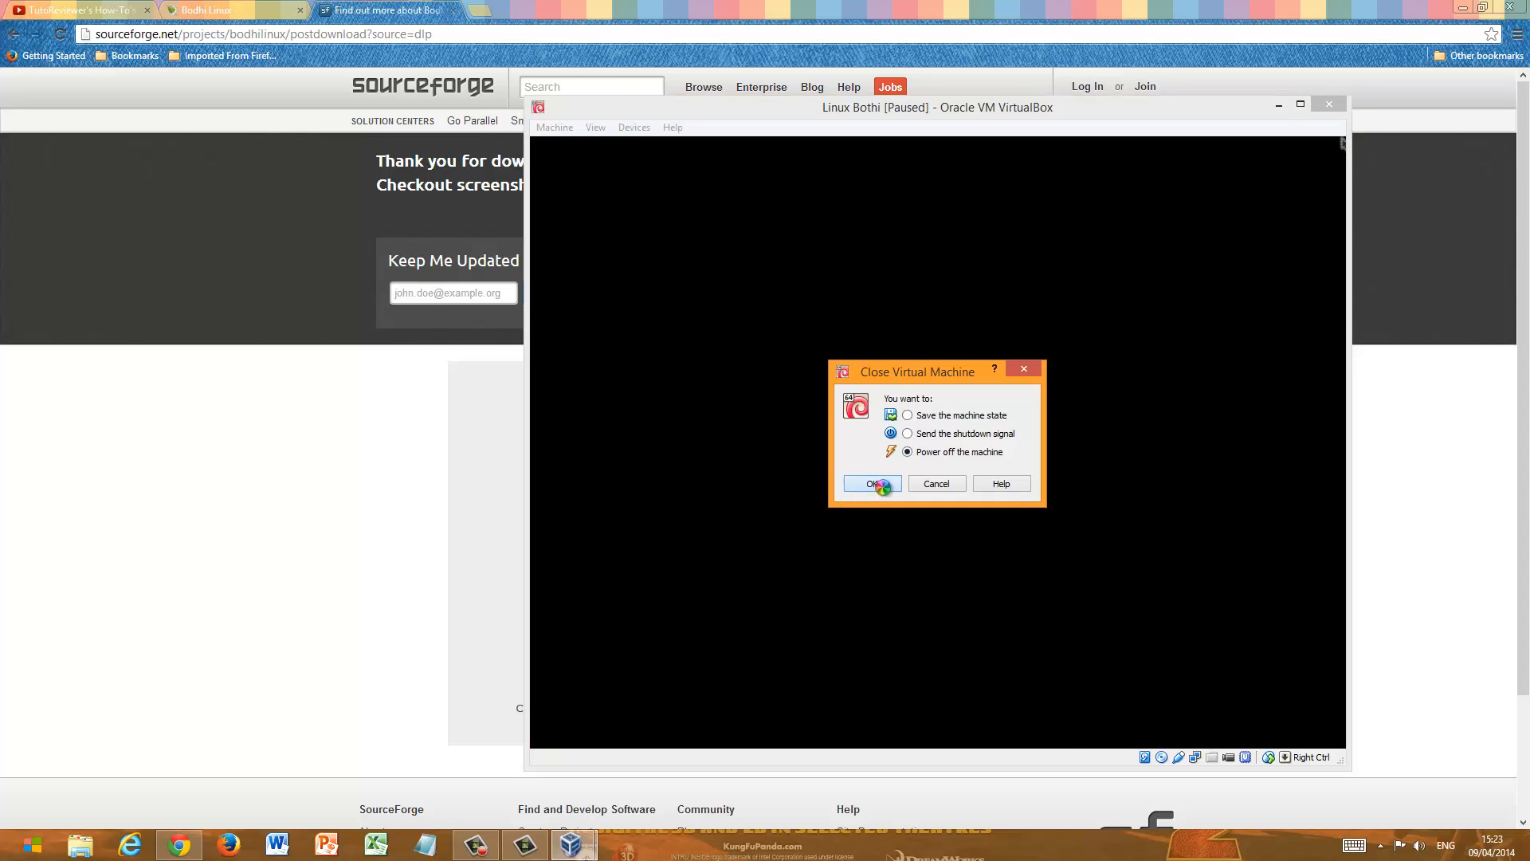
left_click(587, 852)
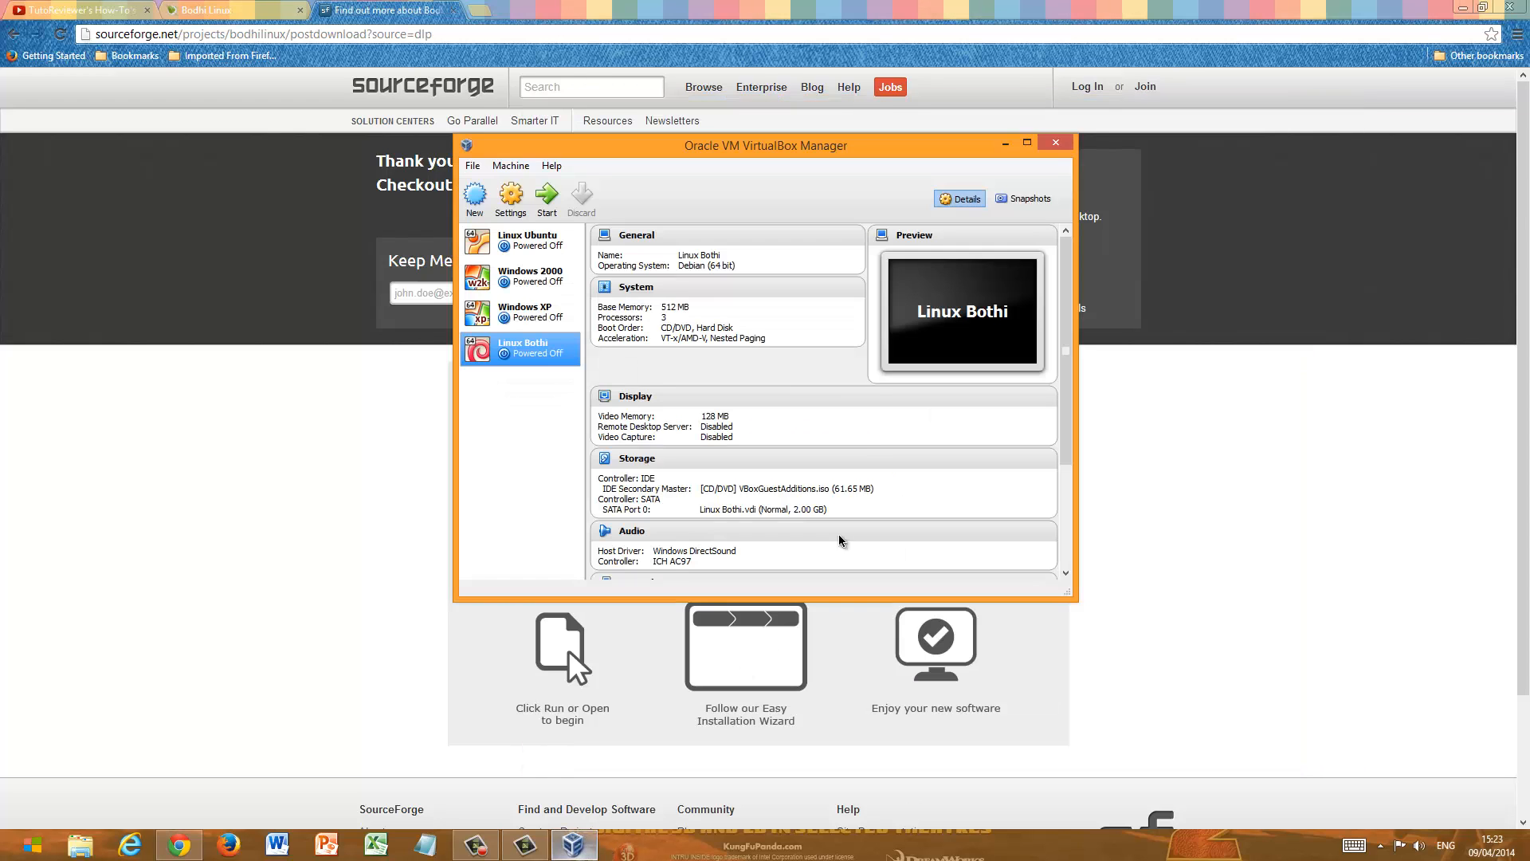
left_click(545, 198)
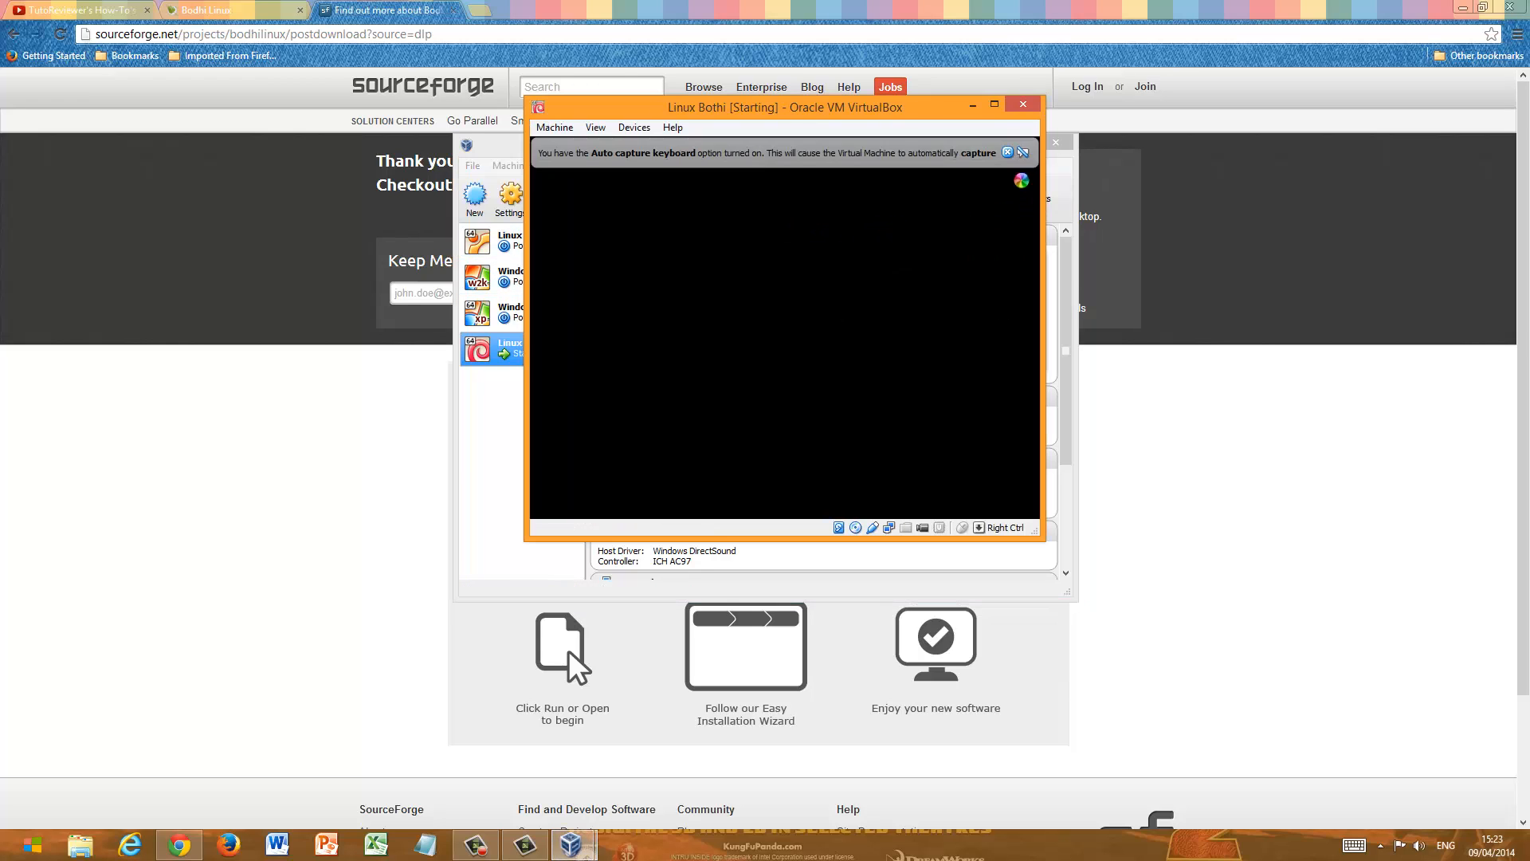
left_click(1008, 153)
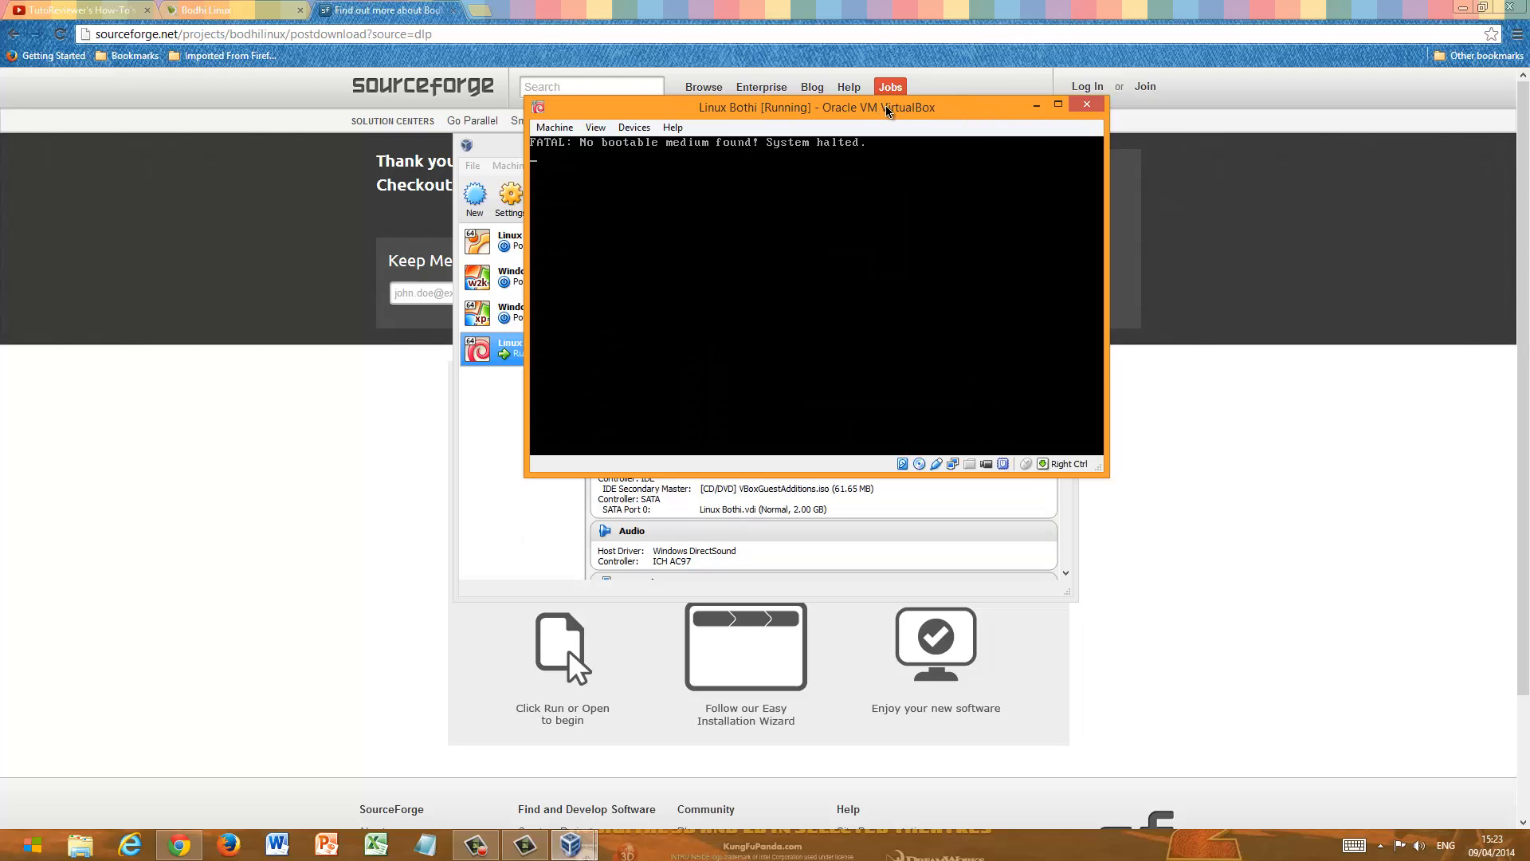
- Allow mouse capture in the restarted machine's display and insert the Guest Additions CD image again
left_click(780, 149)
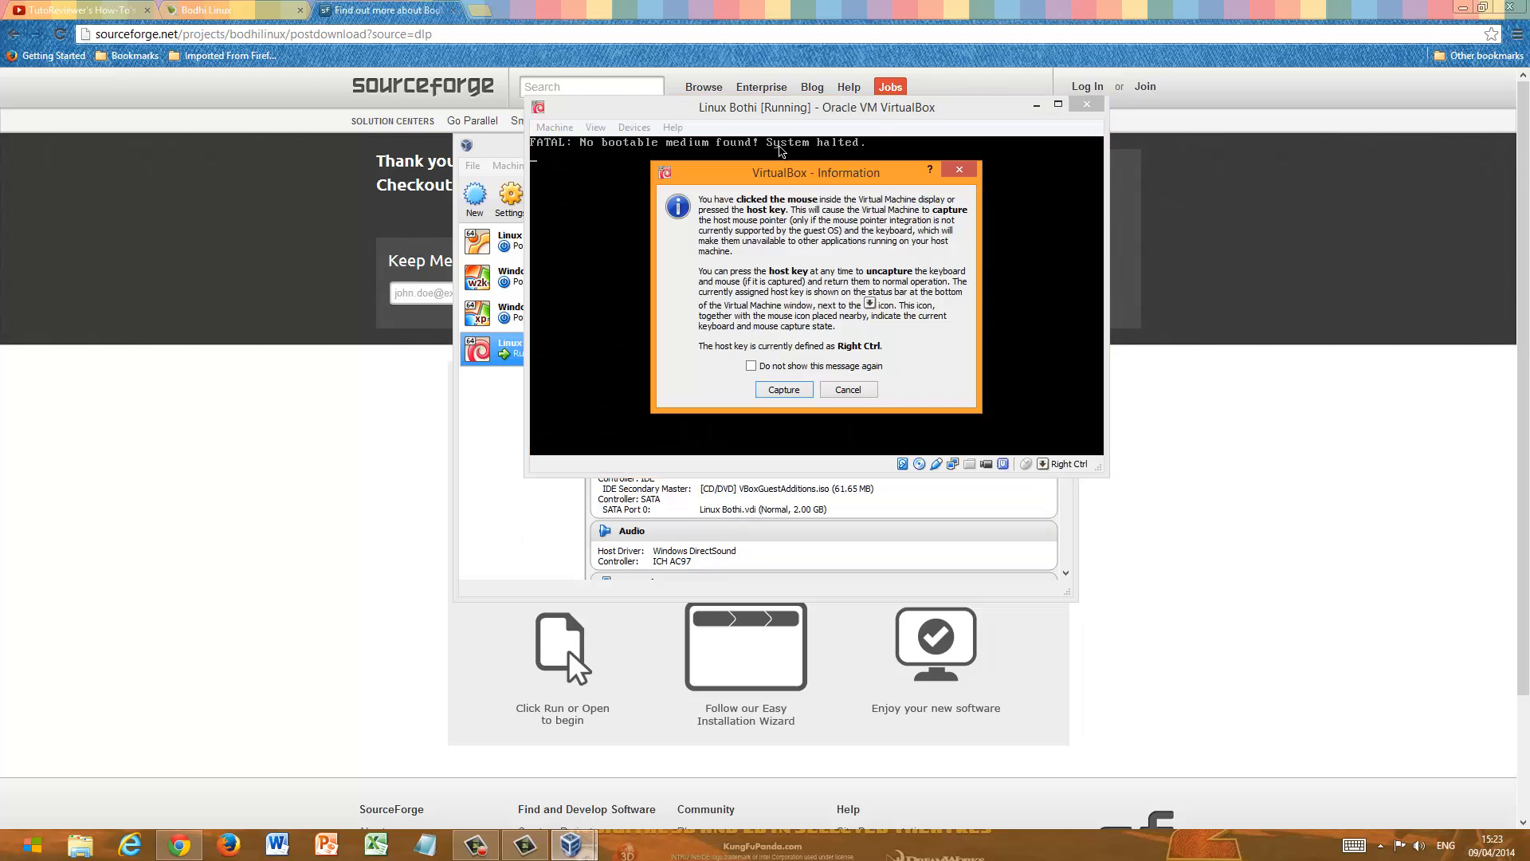
left_click(782, 390)
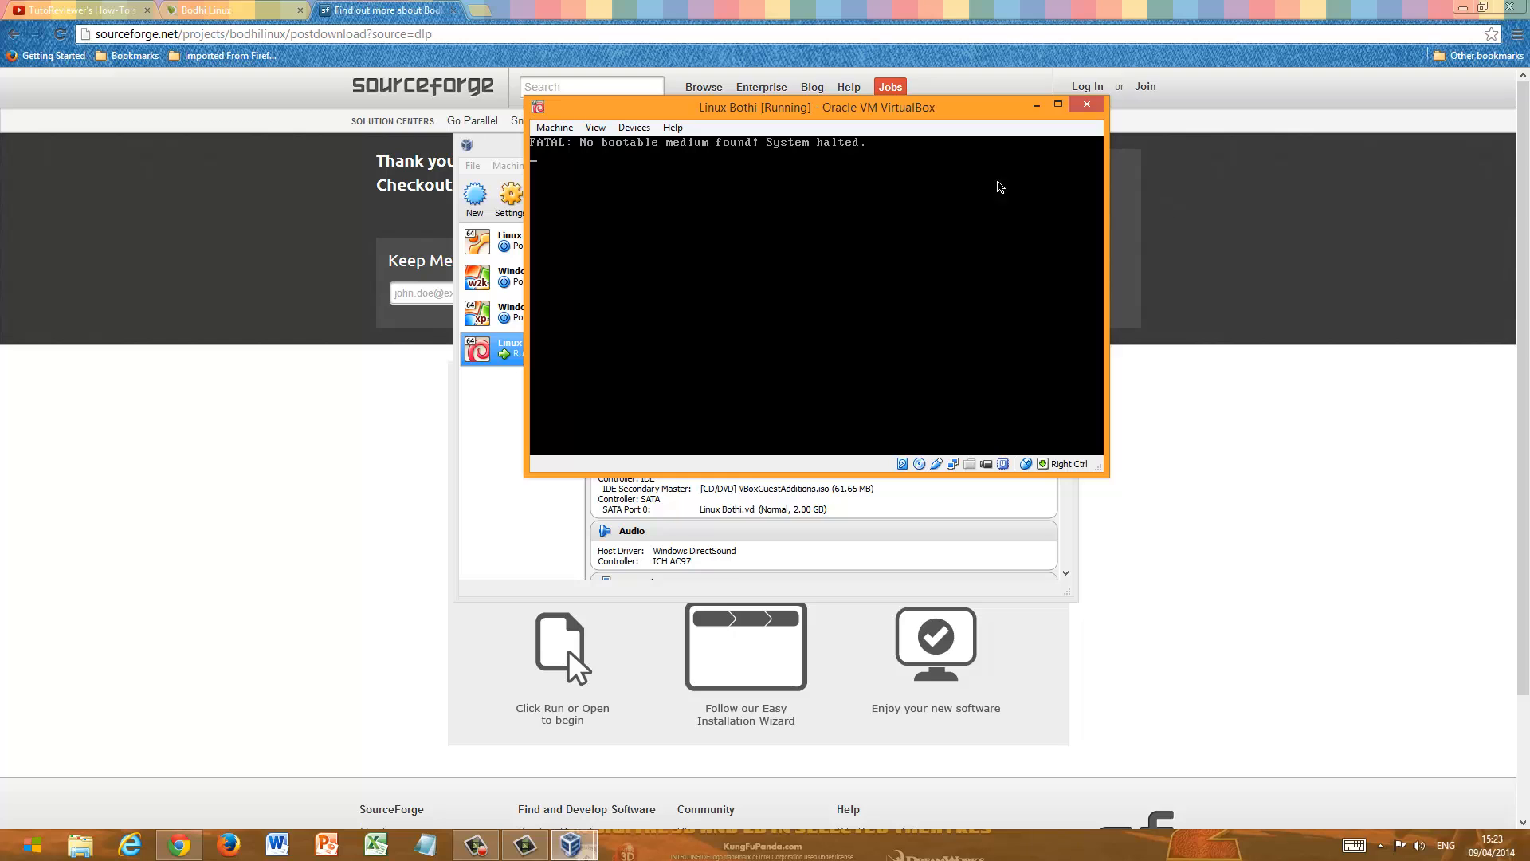
left_click(634, 128)
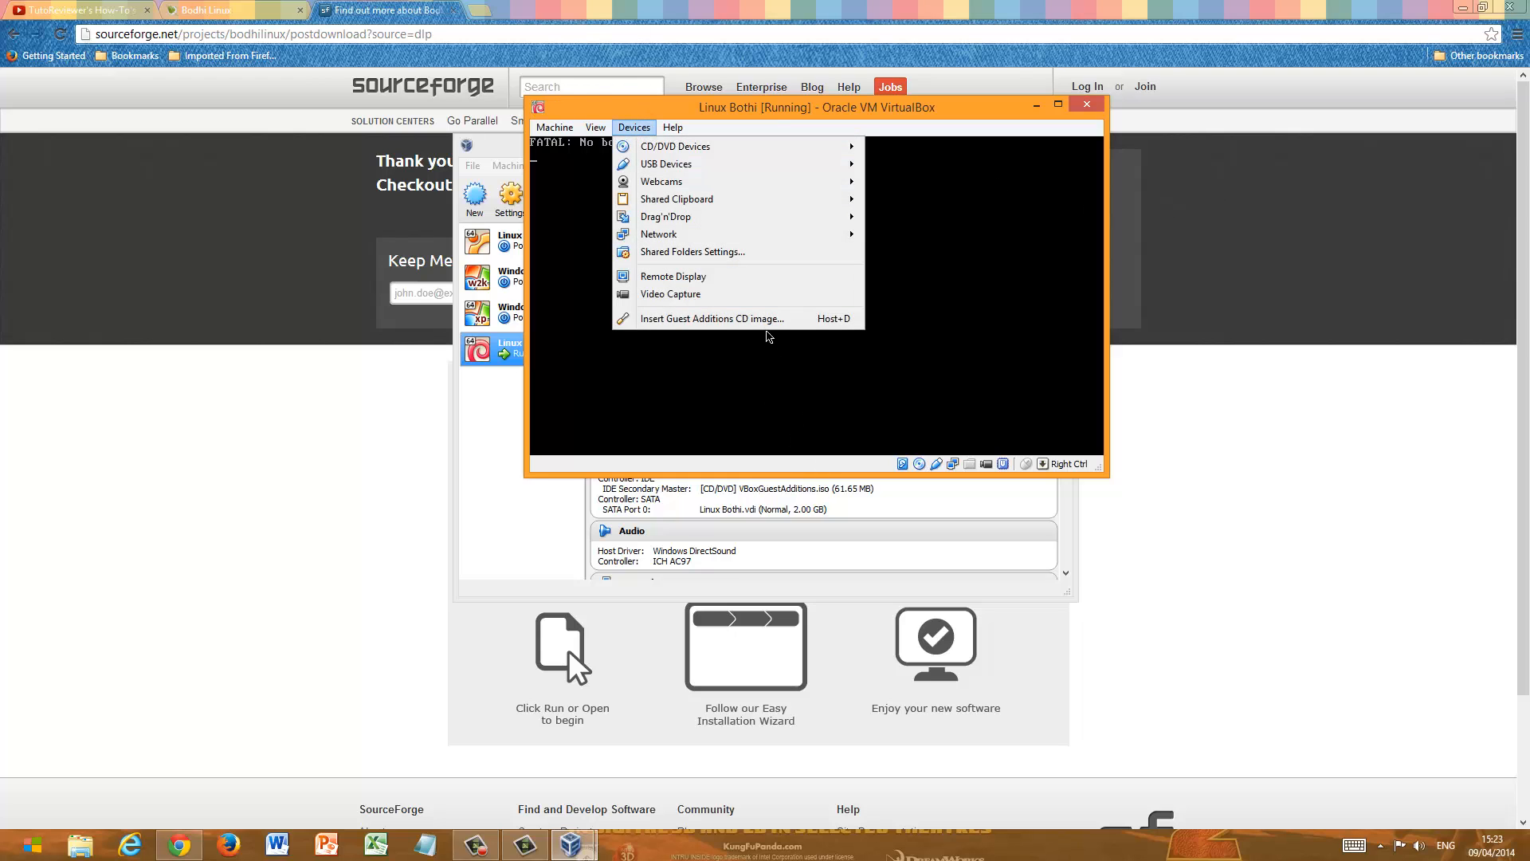
left_click(763, 320)
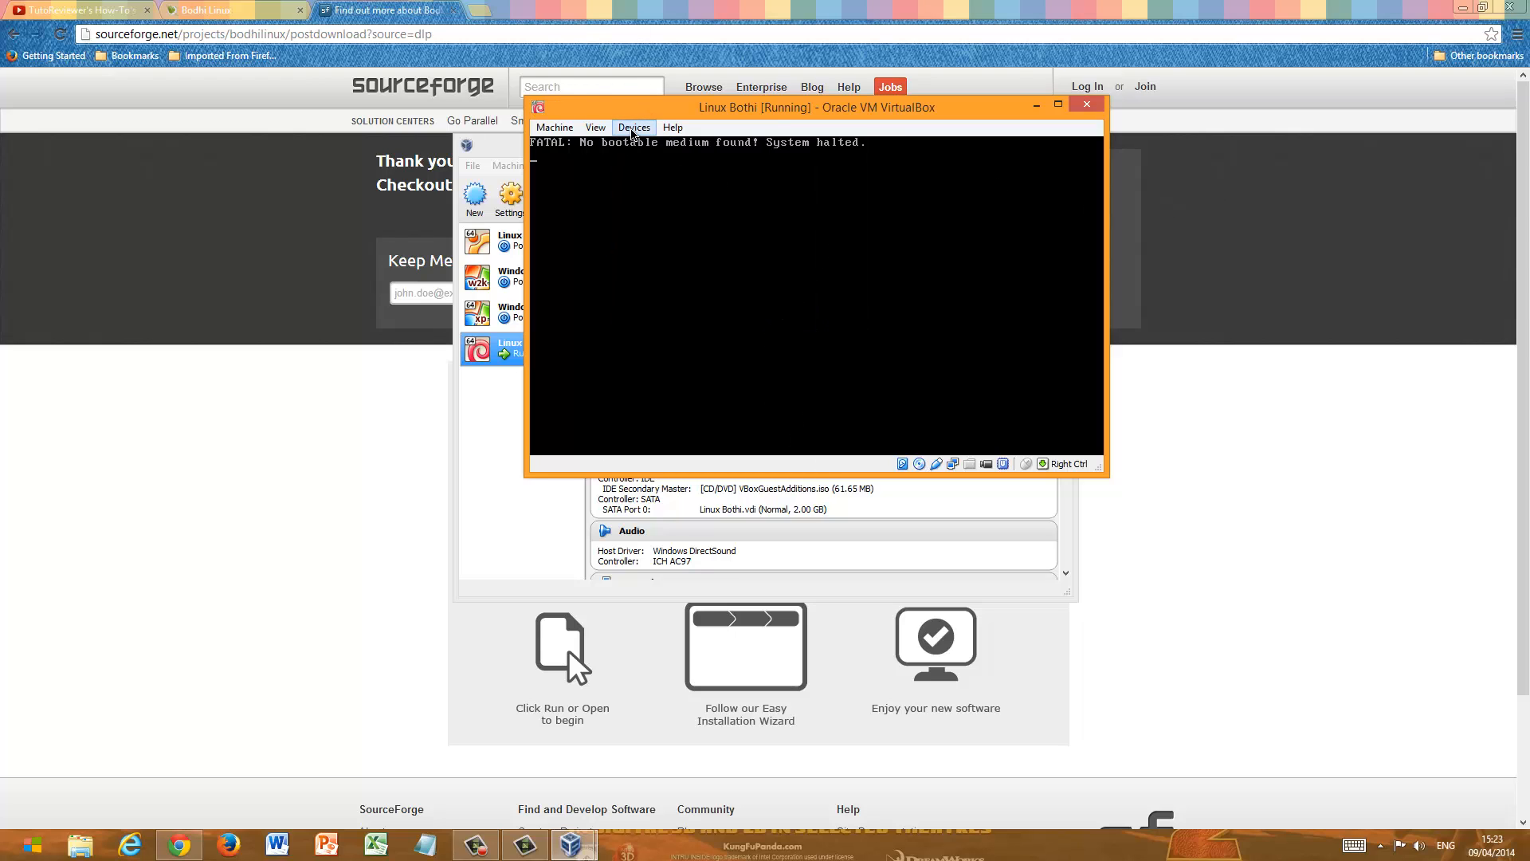
- Load the bodhi-2.4.0-64 disk image from Downloads into the Linux Bothi machine's virtual CD/DVD drive
left_click(635, 128)
mouse_move(680, 151)
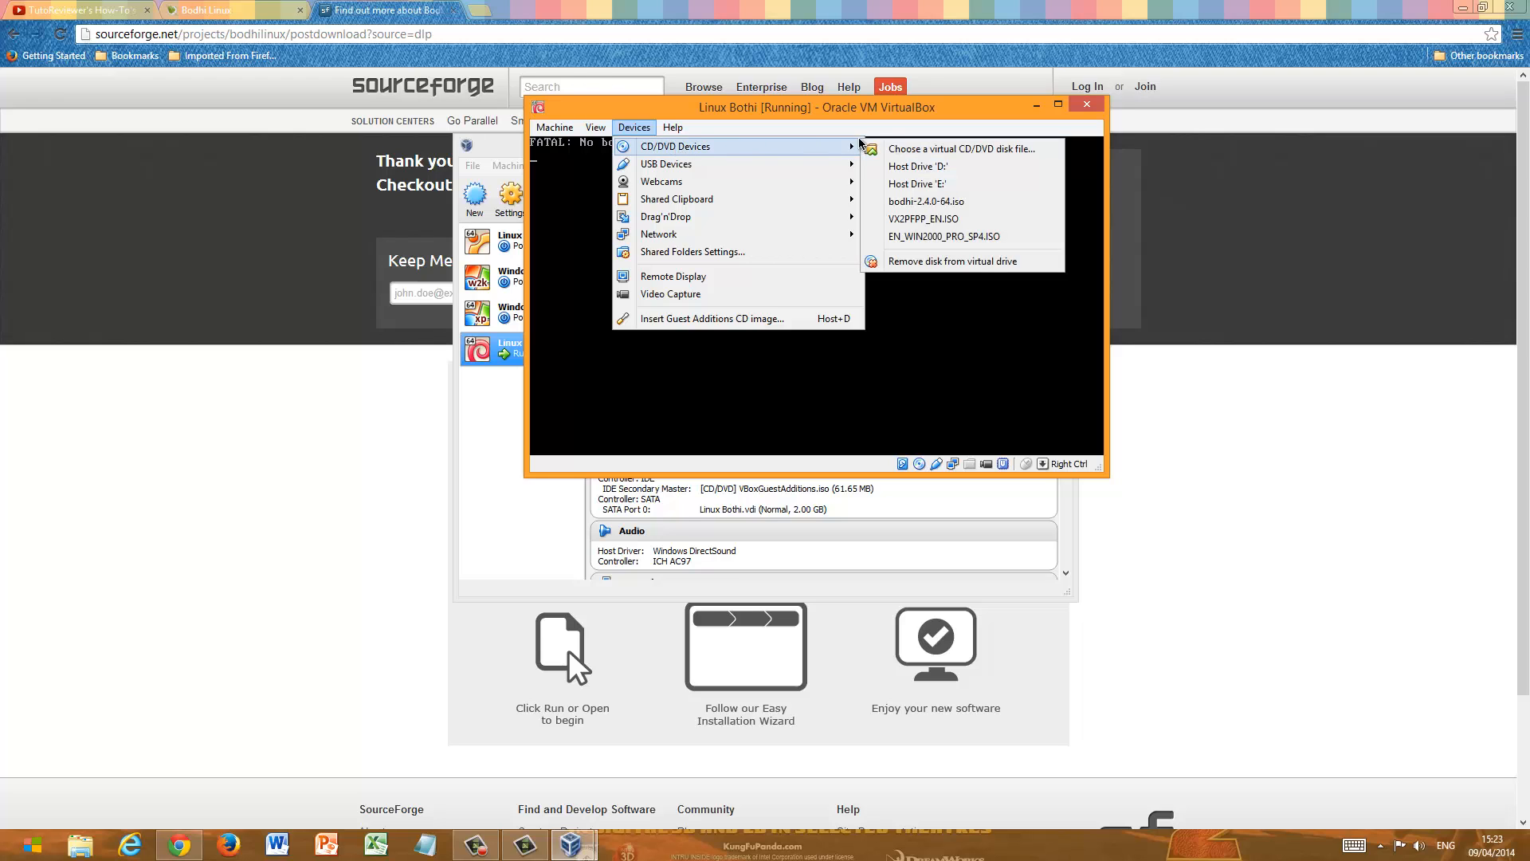
left_click(925, 150)
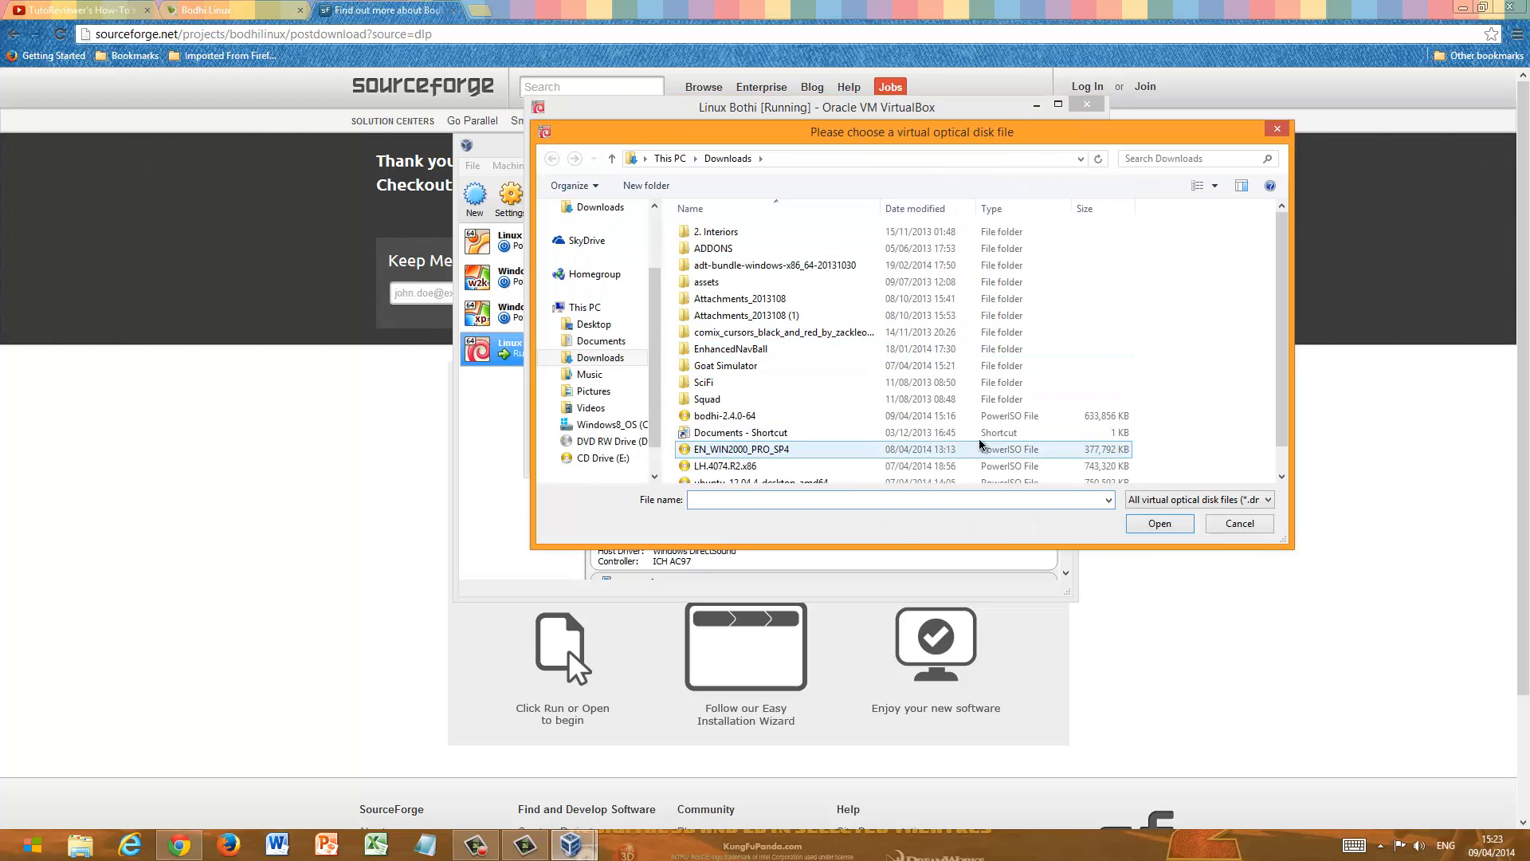
left_click(940, 416)
left_click(1162, 522)
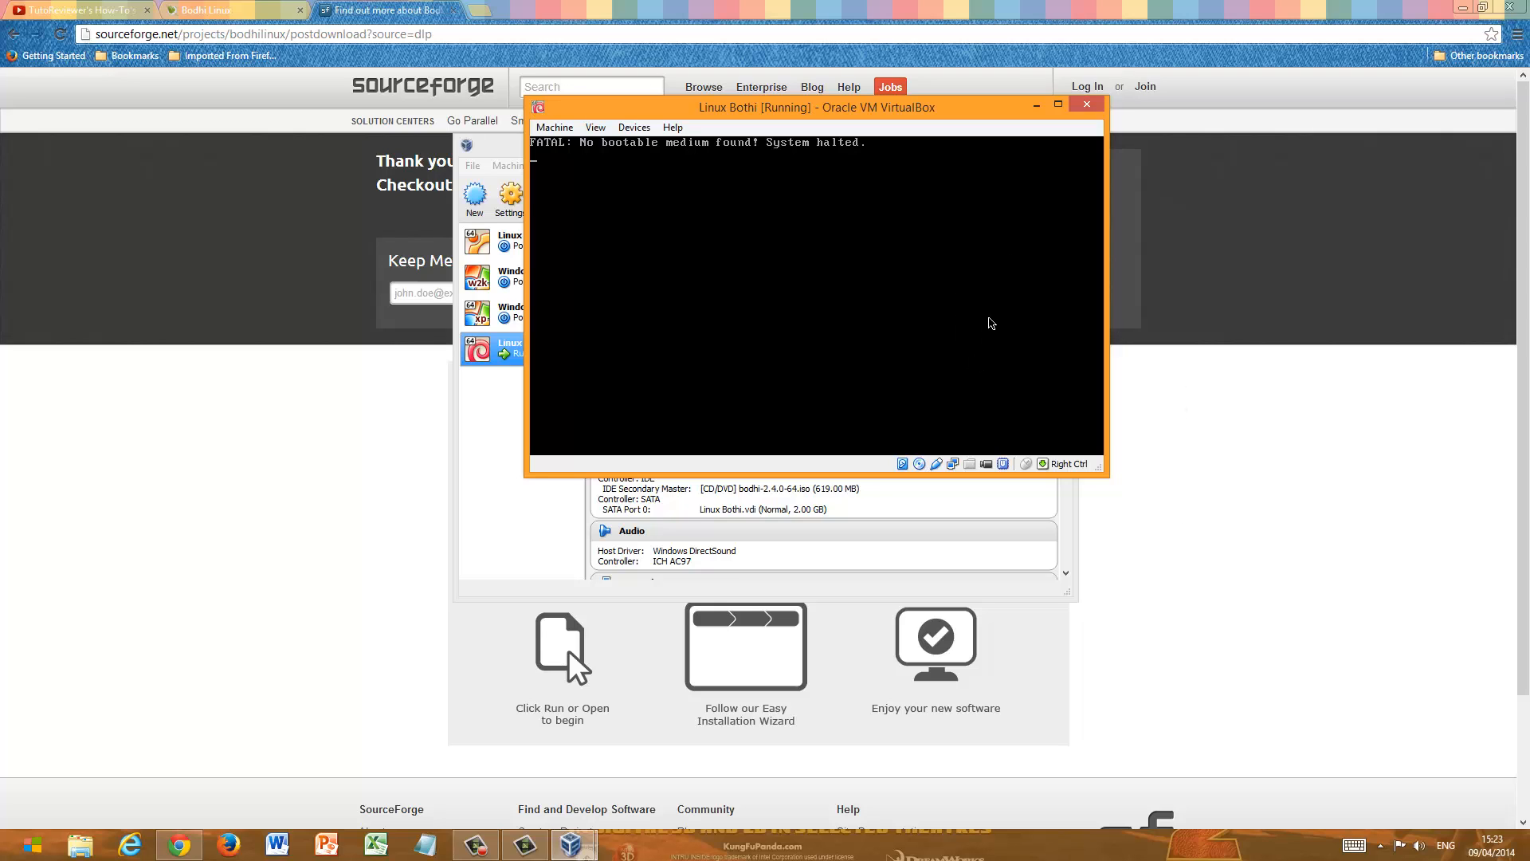
- Power off the Linux Bothi virtual machine and start it again from the VirtualBox Manager
left_click(1089, 105)
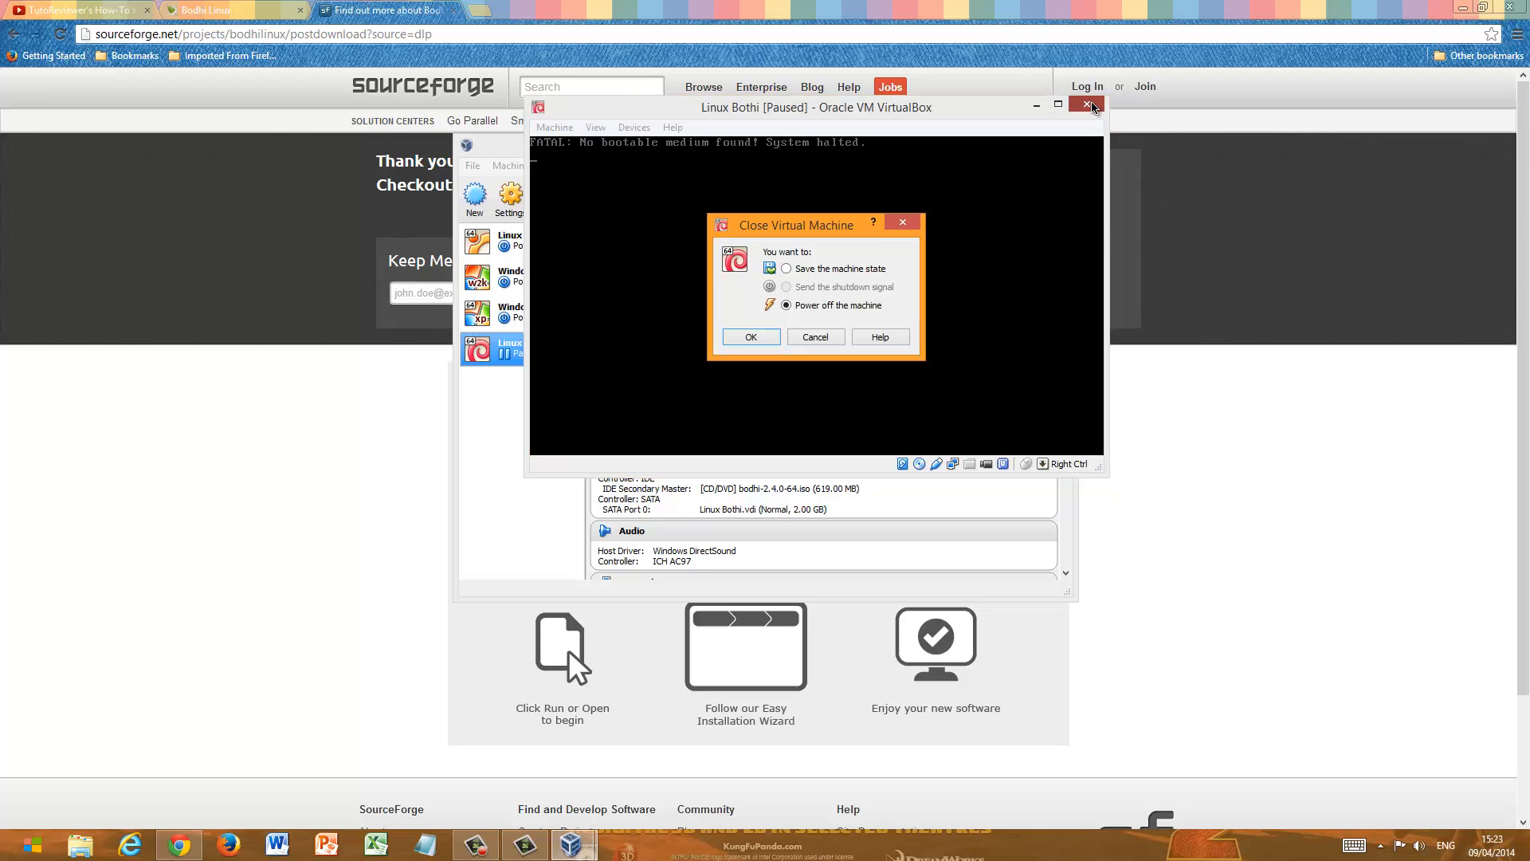
left_click(752, 337)
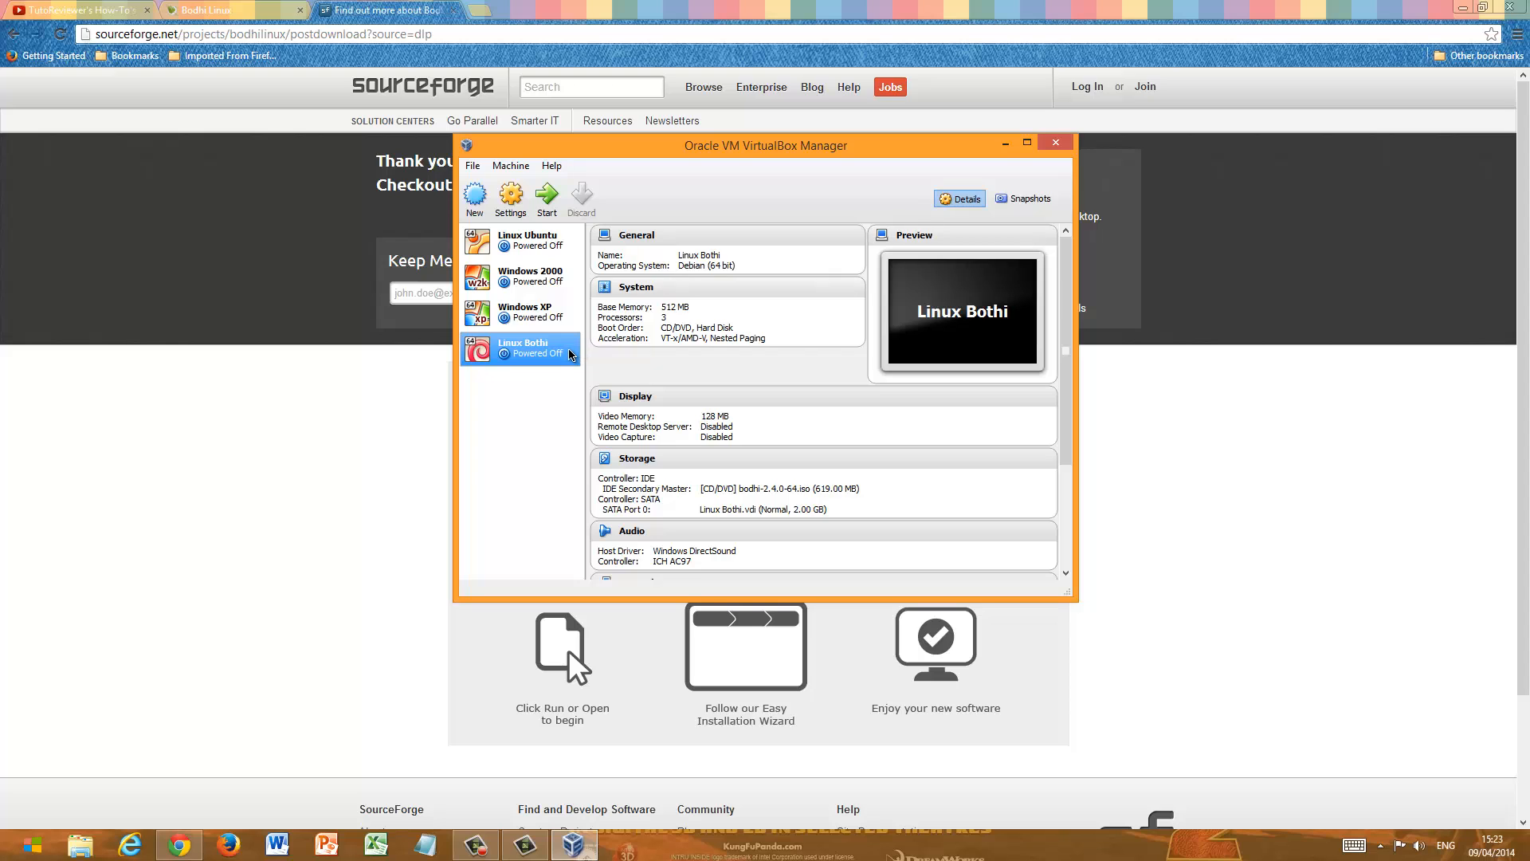
left_click(547, 195)
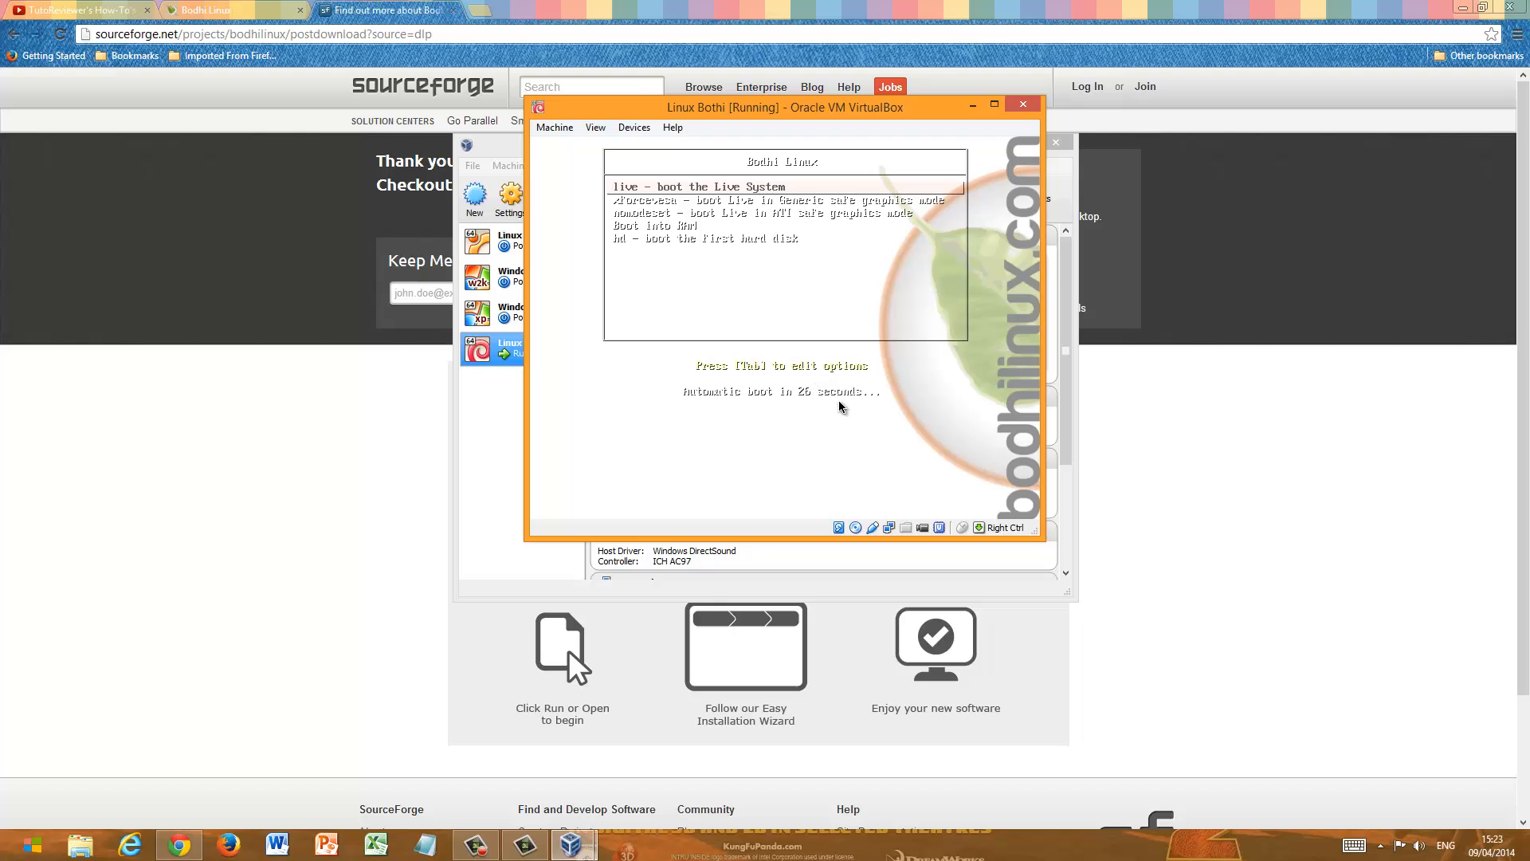
- Open the boot options of the live entry, boot the Bodhi live system and dismiss the mouse pointer integration notice
key("Tab")
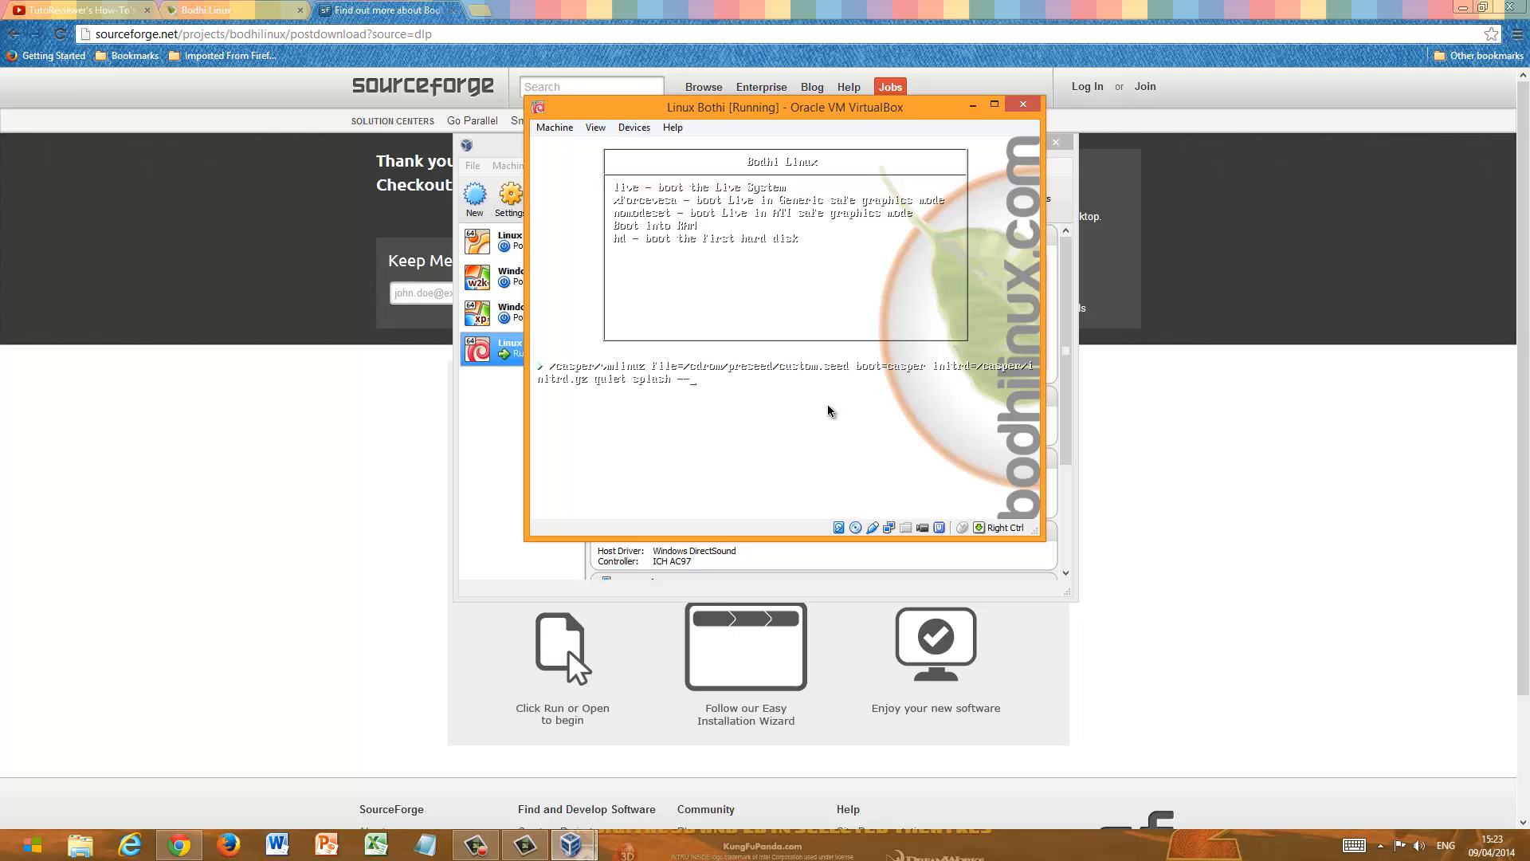
left_click_drag(890, 111, 1025, 191)
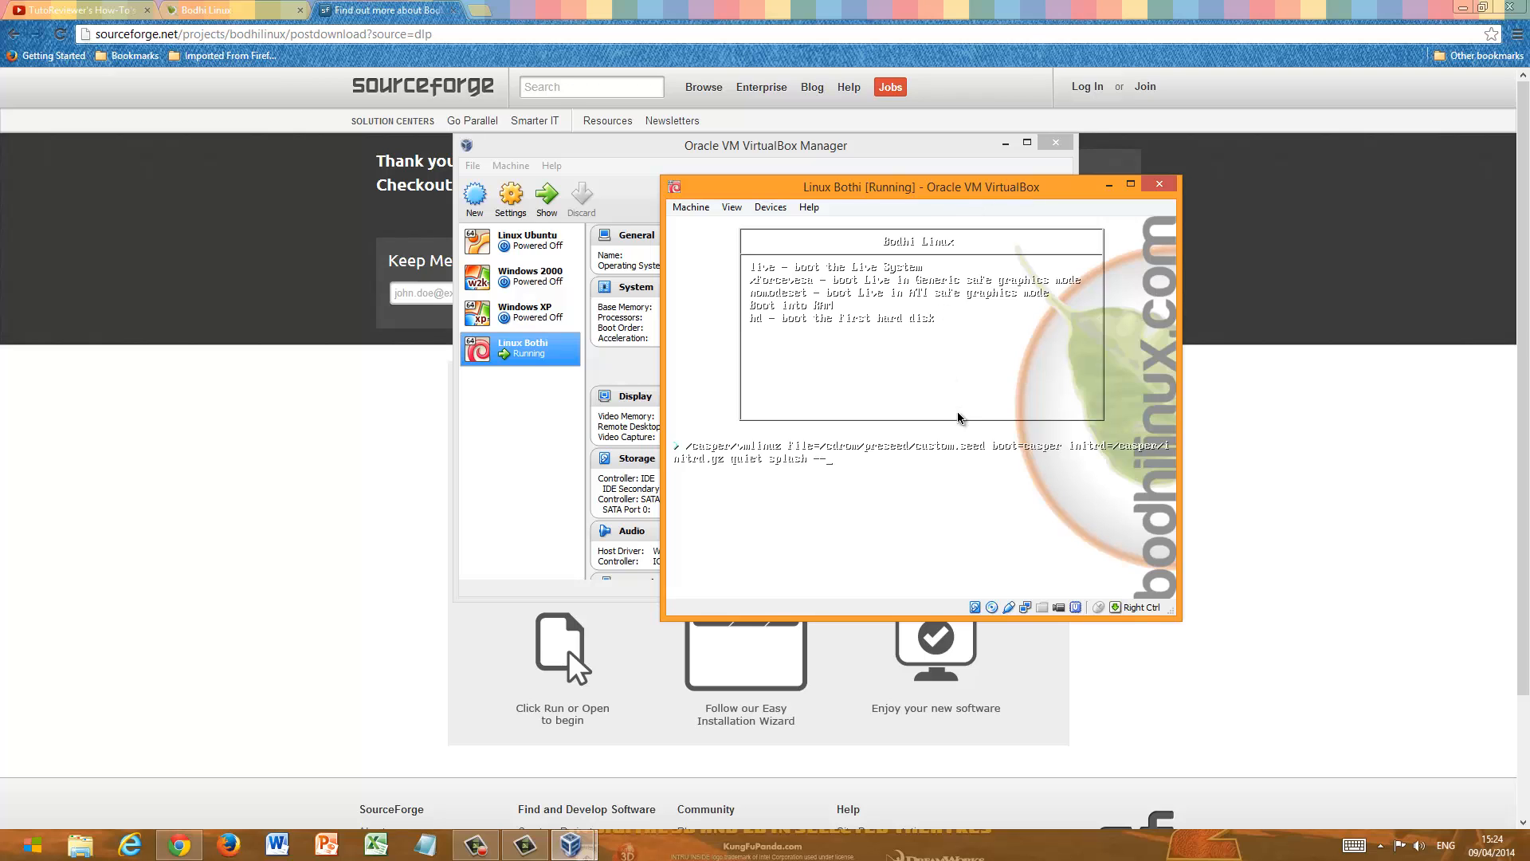
left_click(890, 488)
left_click(967, 504)
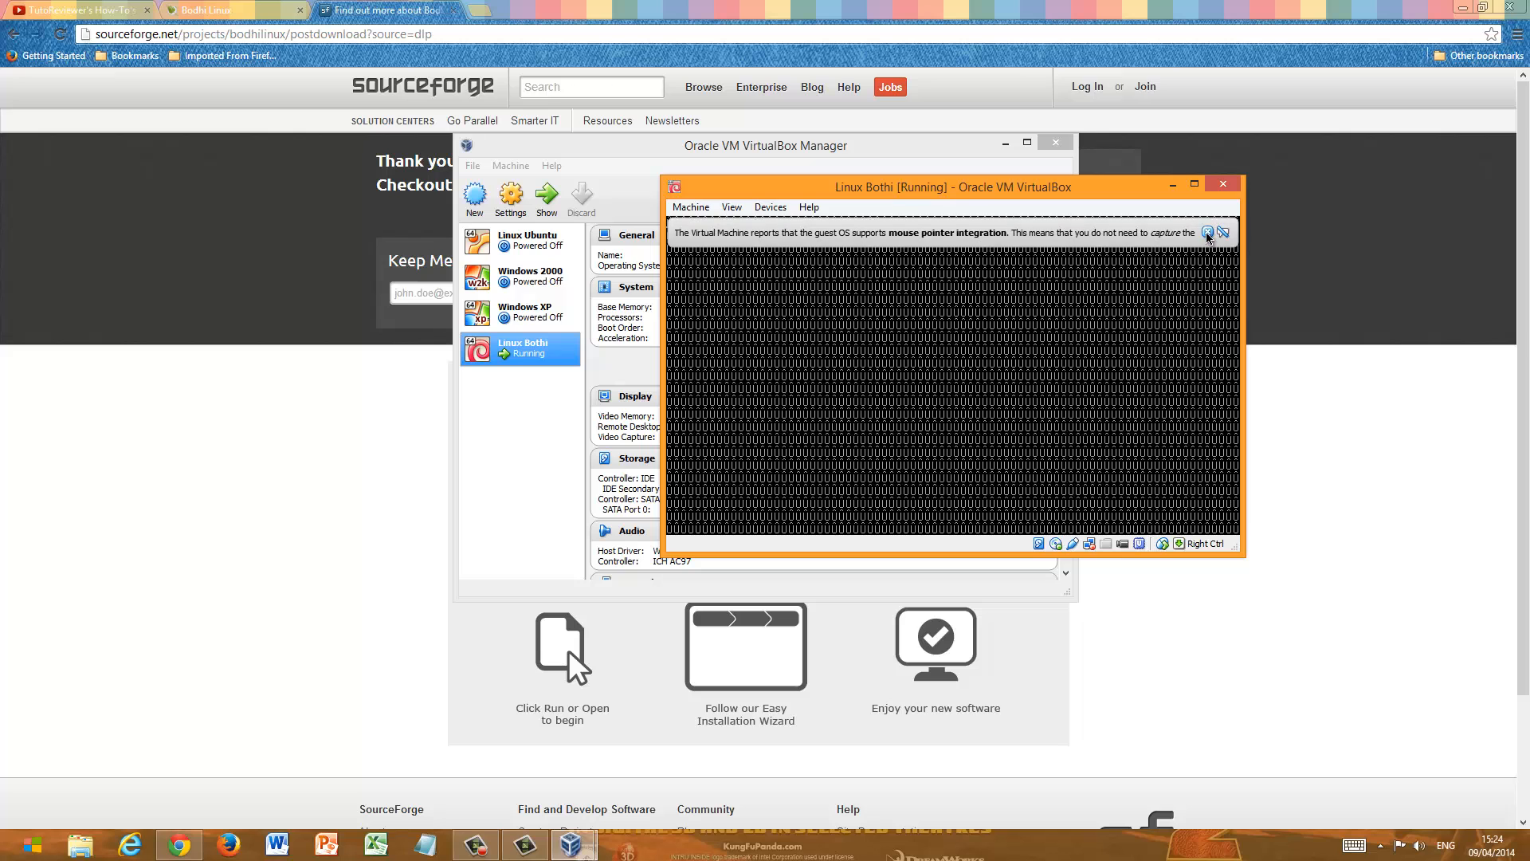
left_click(1207, 233)
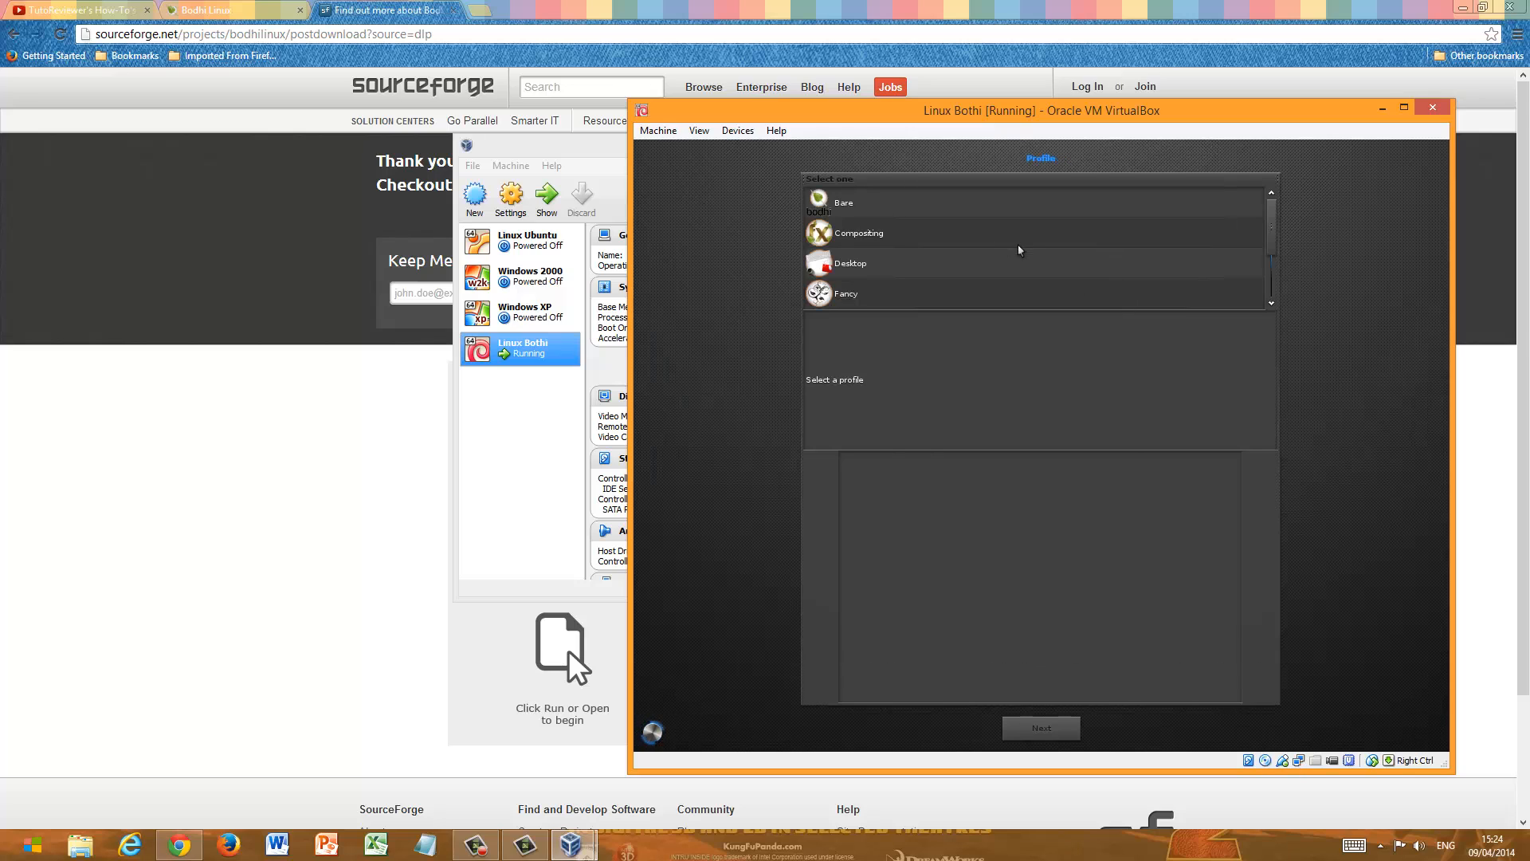
- Select the Desktop profile and the A-detour-Bodhi theme to finish Bodhi's first-run setup
left_click(980, 263)
left_click(1040, 738)
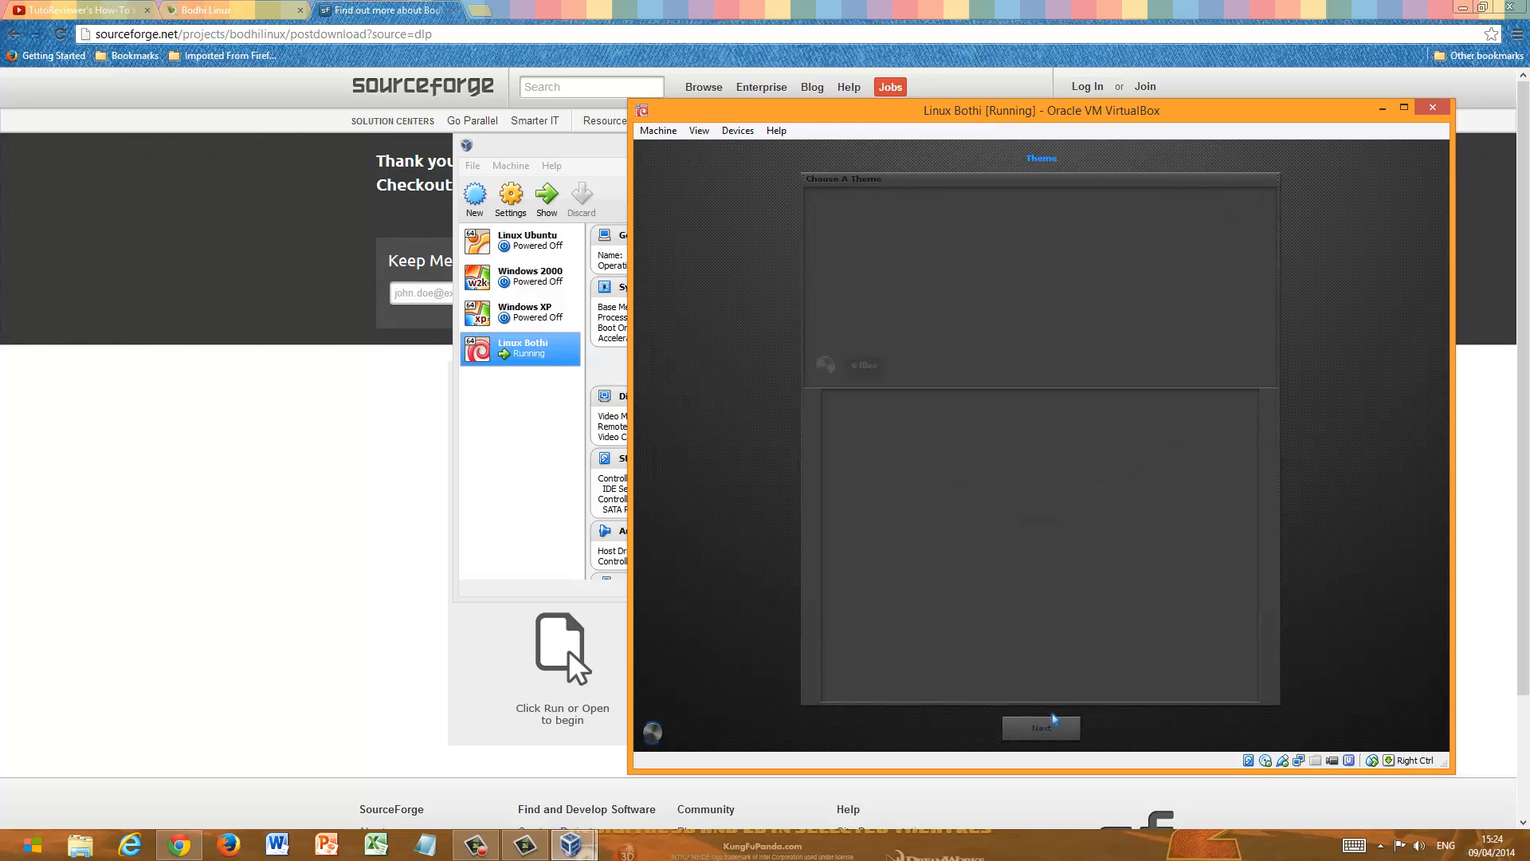
left_click(922, 205)
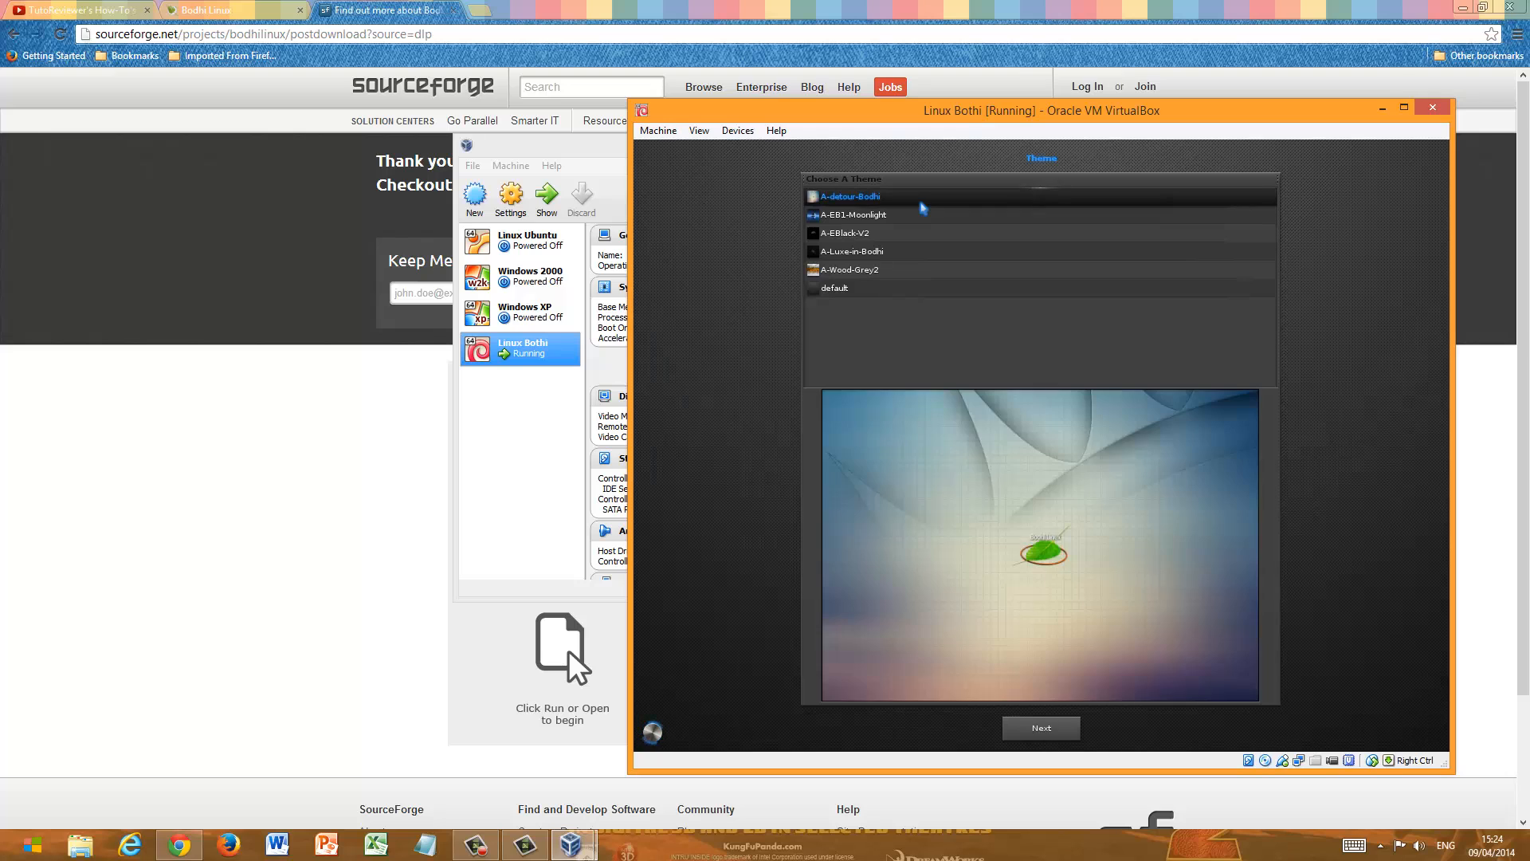
left_click(1049, 728)
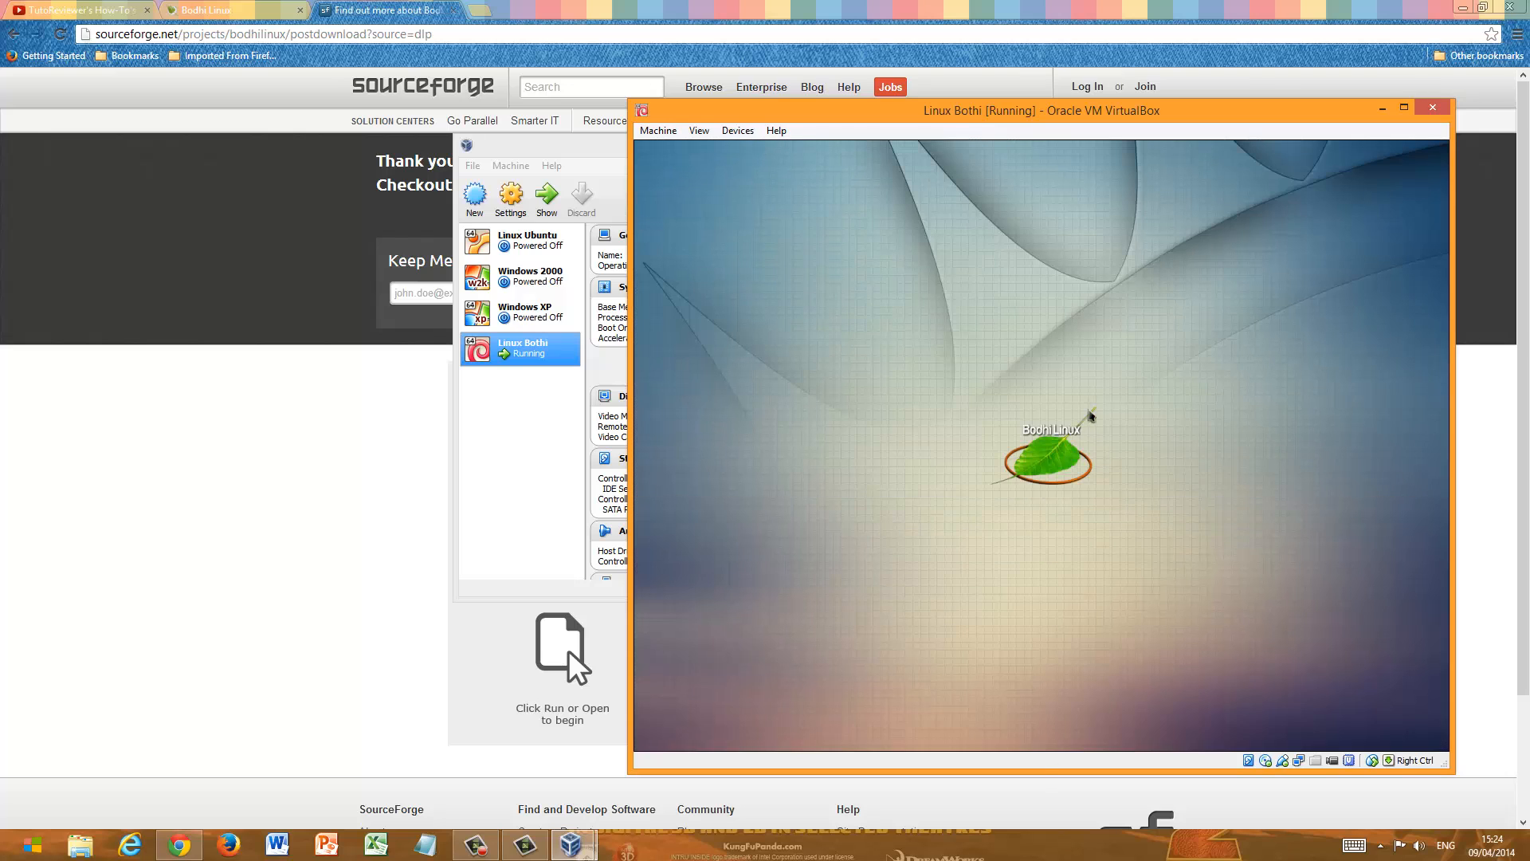
left_click(1155, 348)
left_click(964, 509)
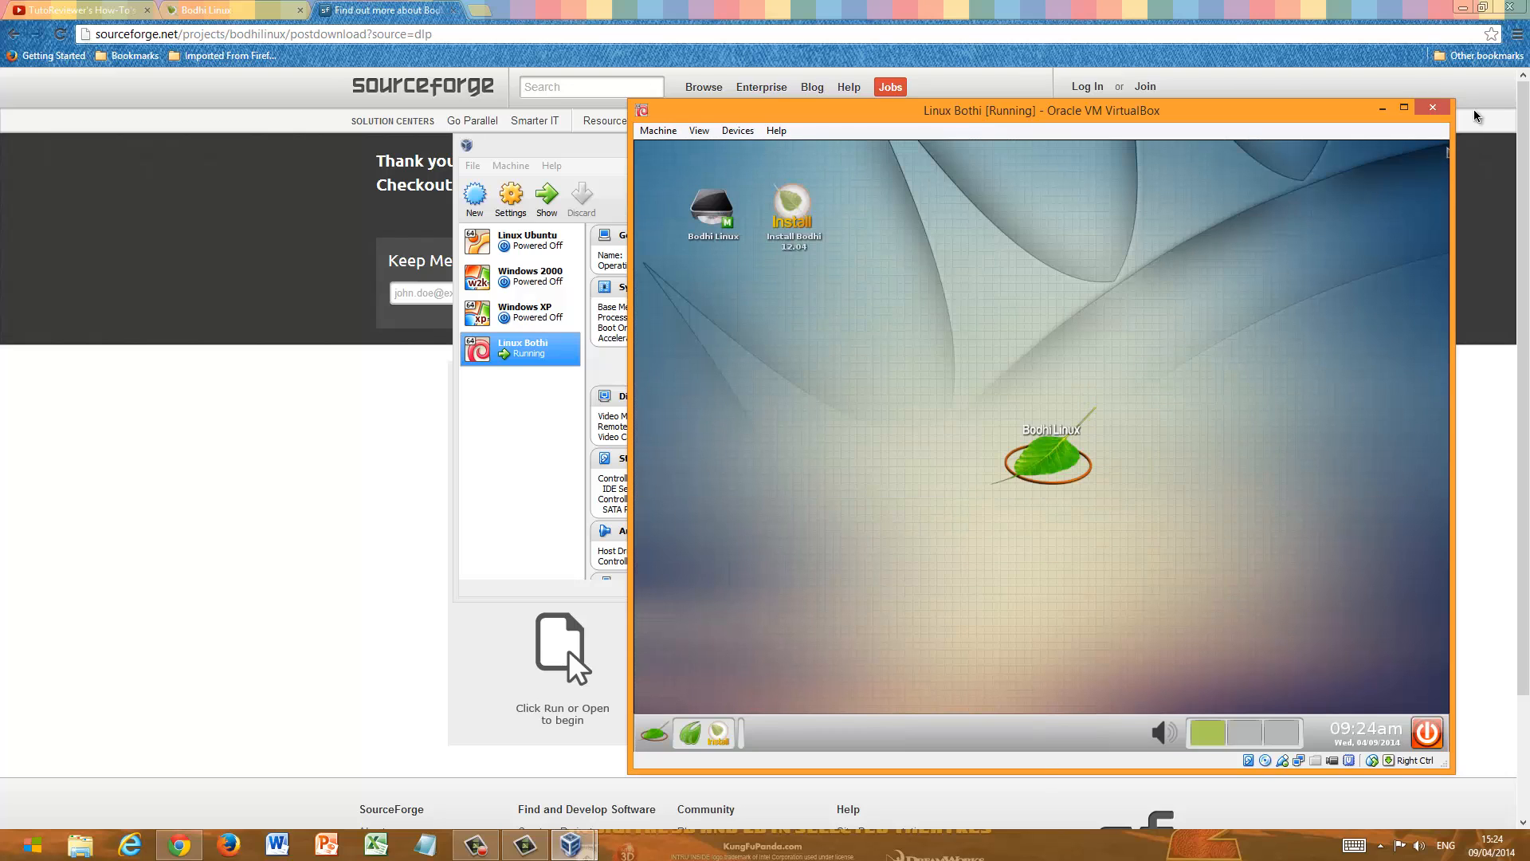
- Maximize and restore the machine window, and try to insert the Guest Additions CD image, declining the forced unmount
left_click(1409, 108)
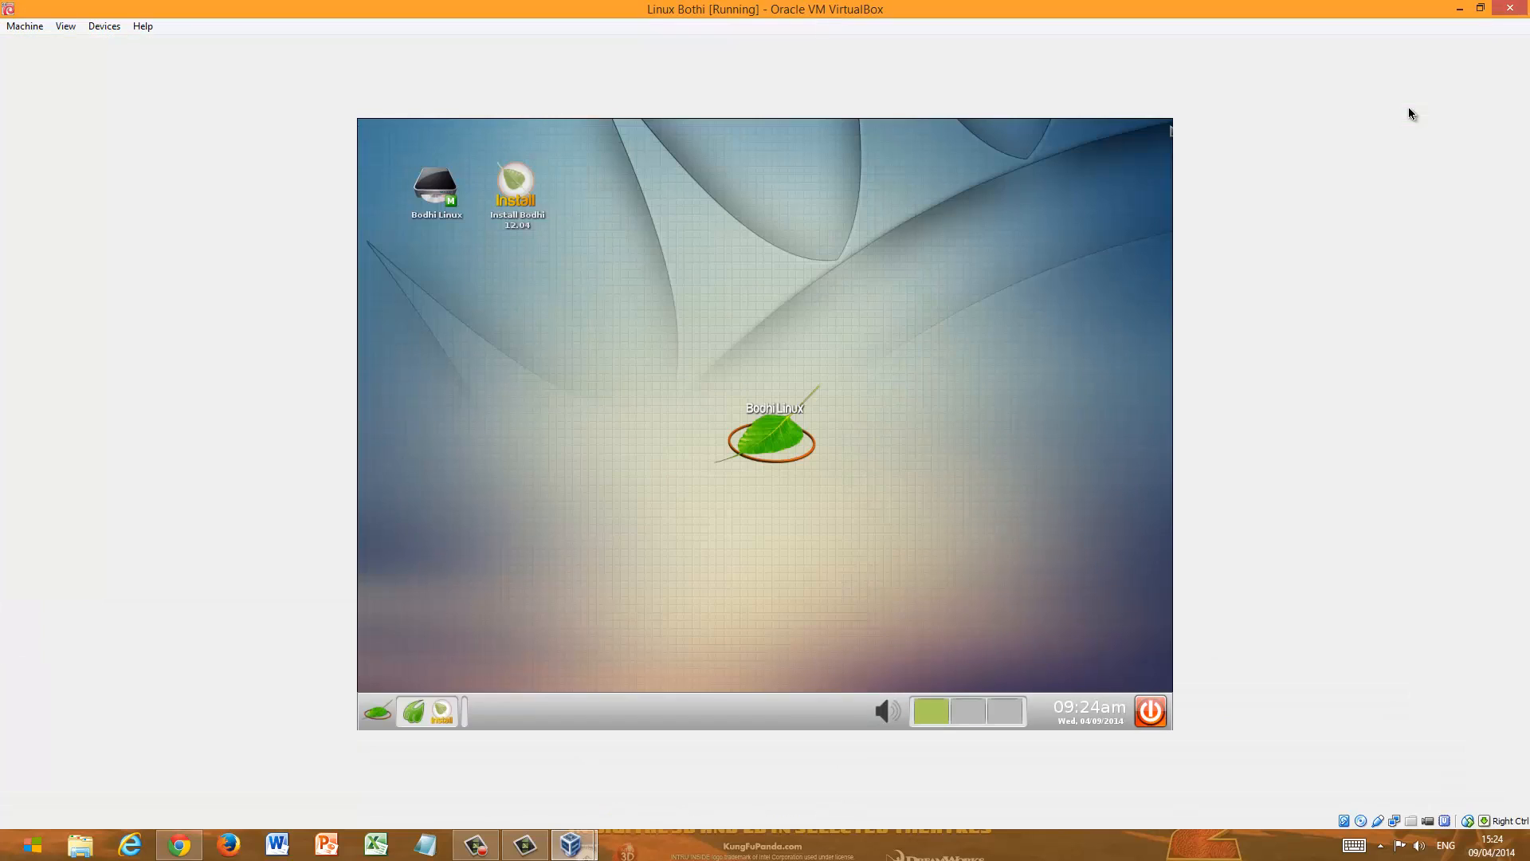
left_click(1480, 9)
left_click(740, 132)
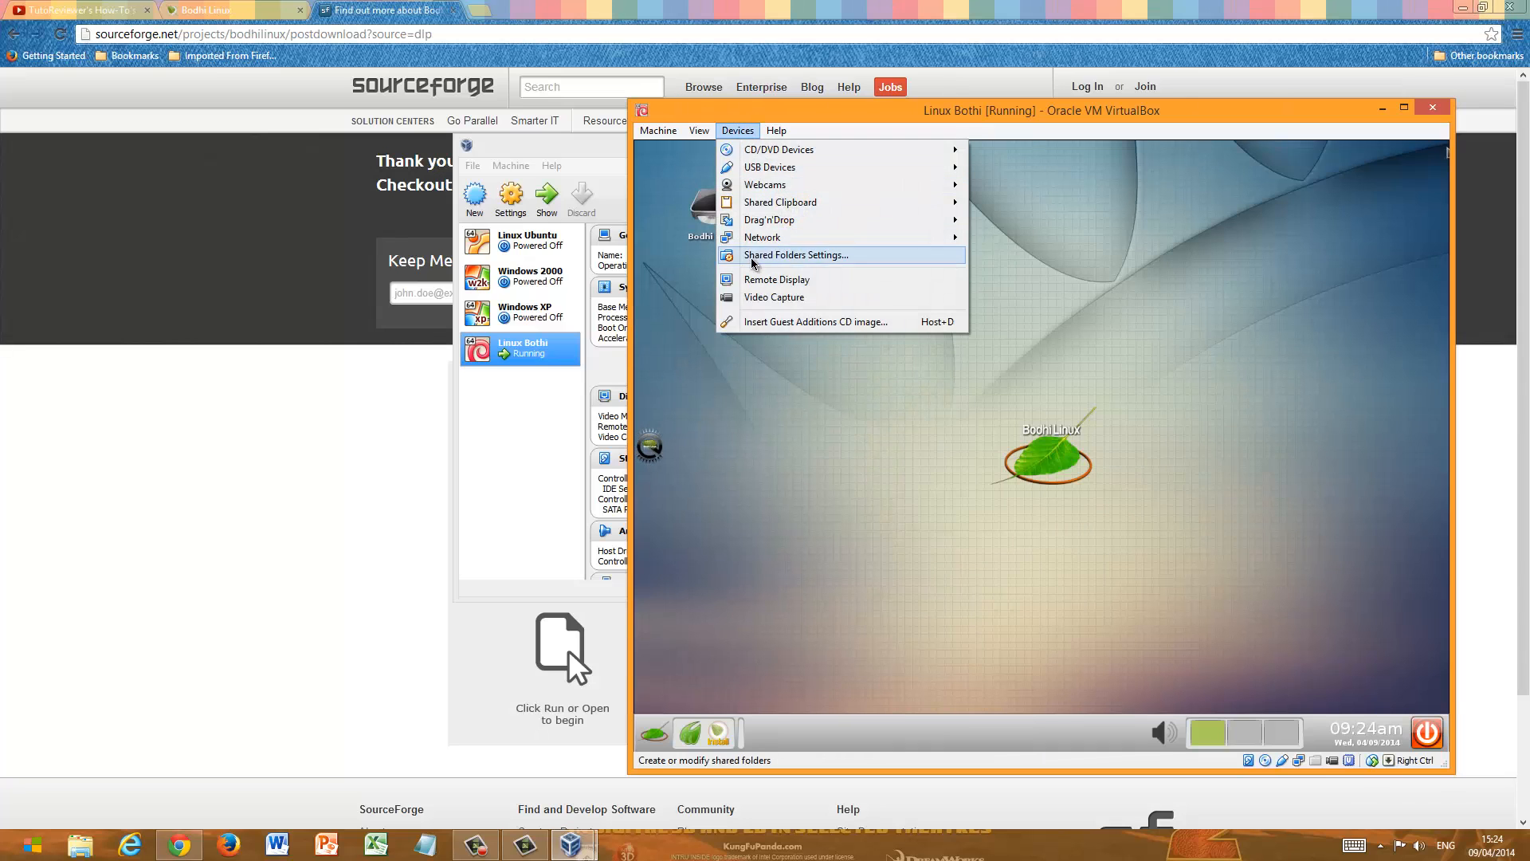
left_click(764, 322)
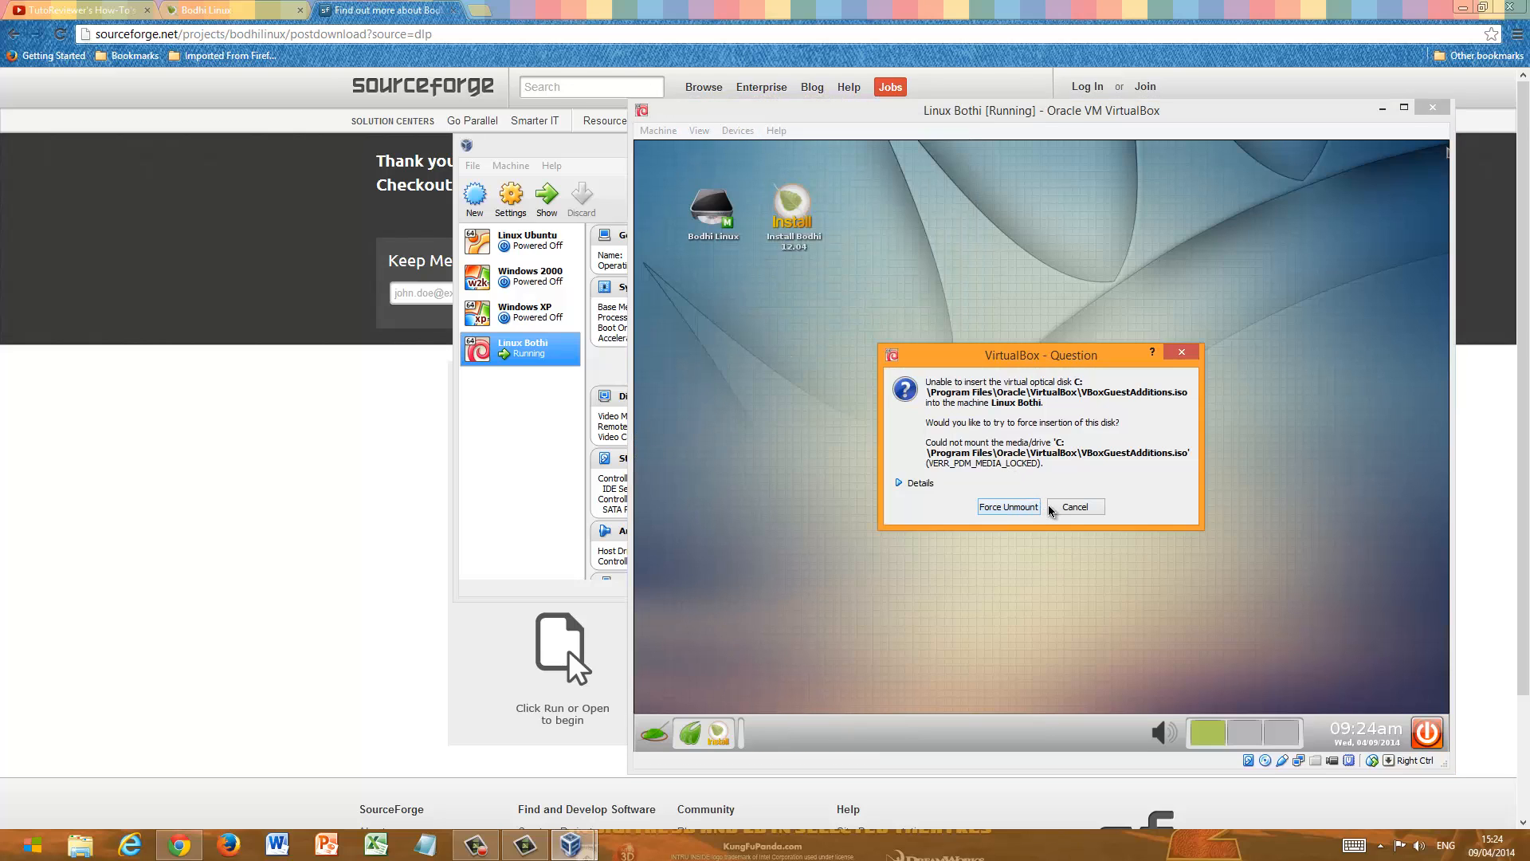
left_click(1057, 508)
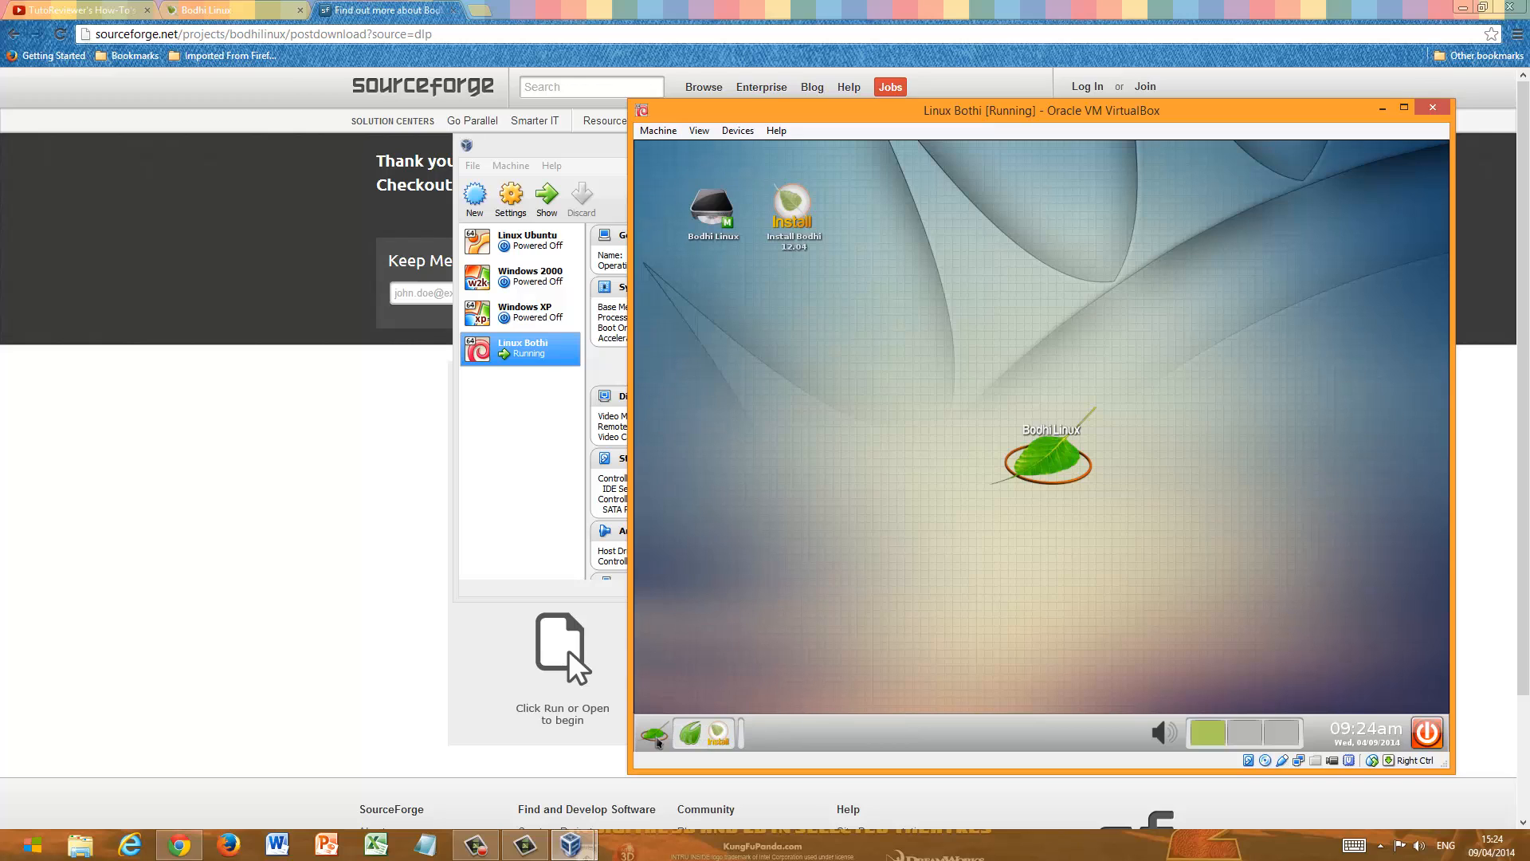
- Examine Bodhi's settings and application categories, and the virtual machine's device options for CD/DVD, shared clipboard and network
left_click(657, 741)
mouse_move(691, 669)
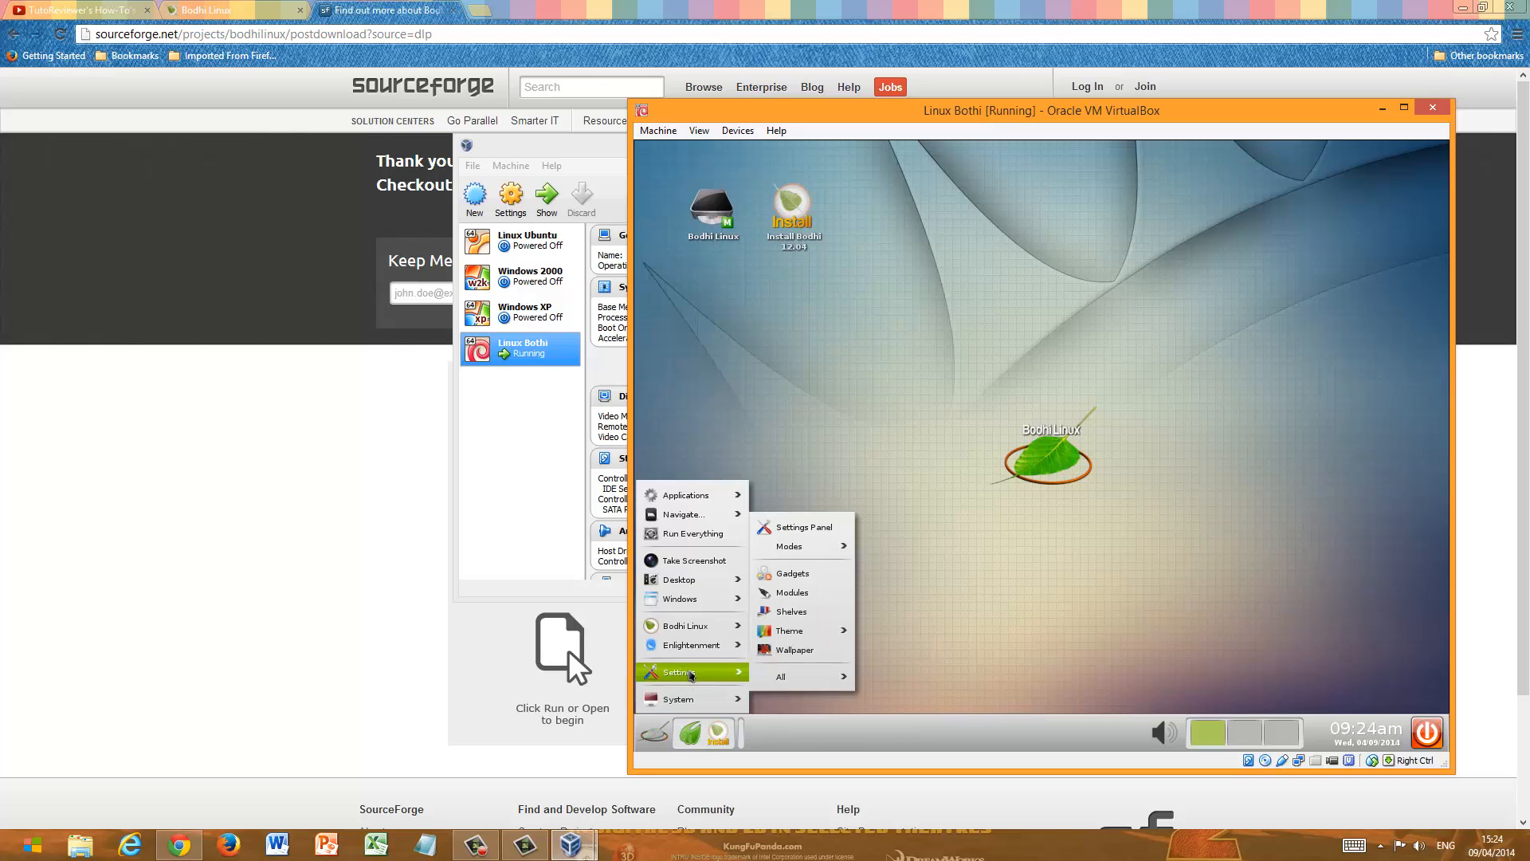
mouse_move(794, 638)
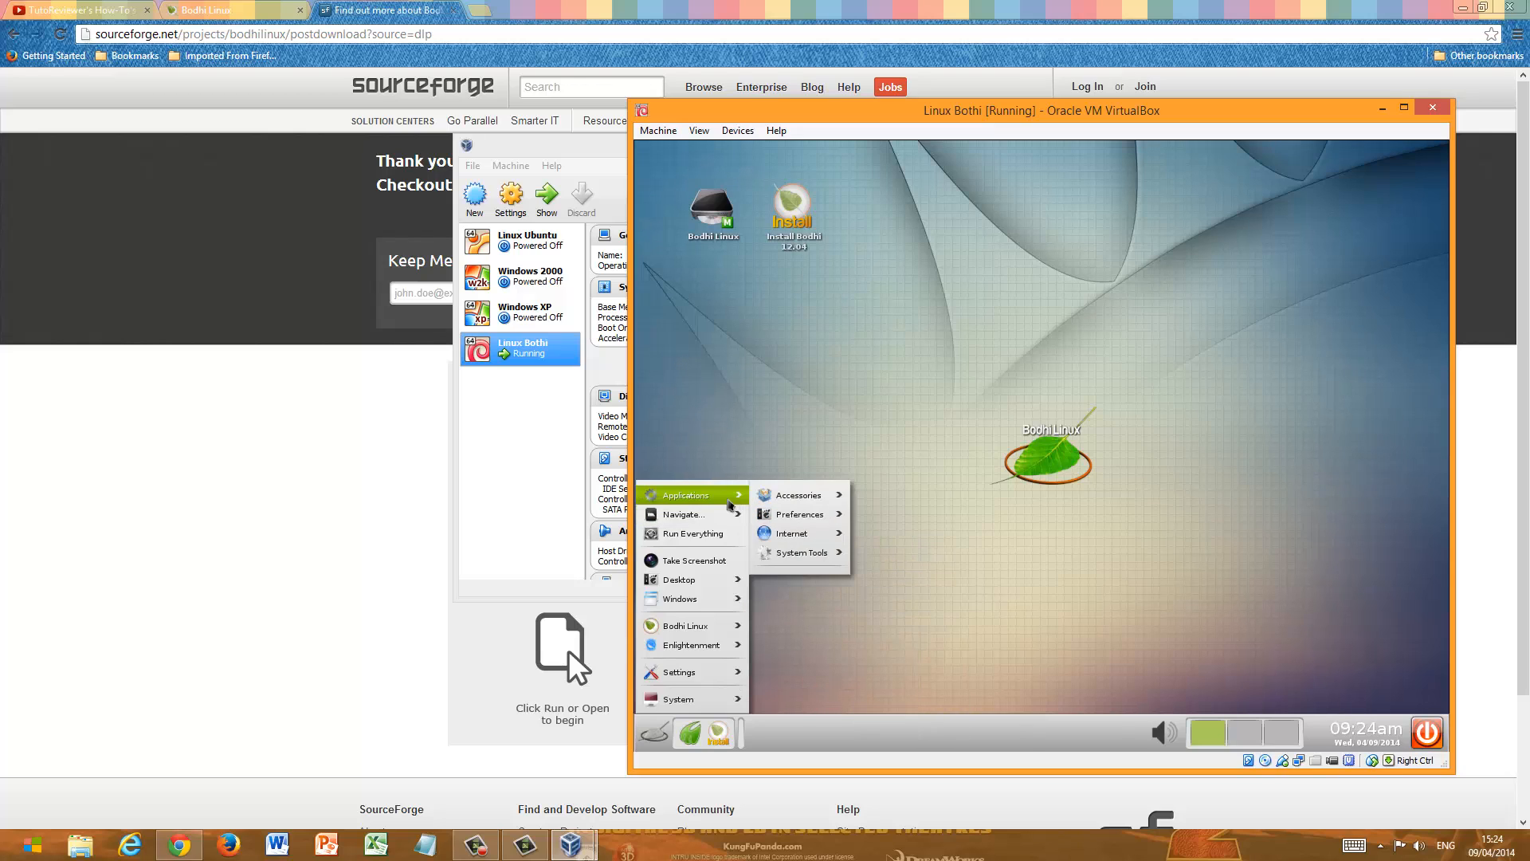
mouse_move(729, 516)
left_click(971, 561)
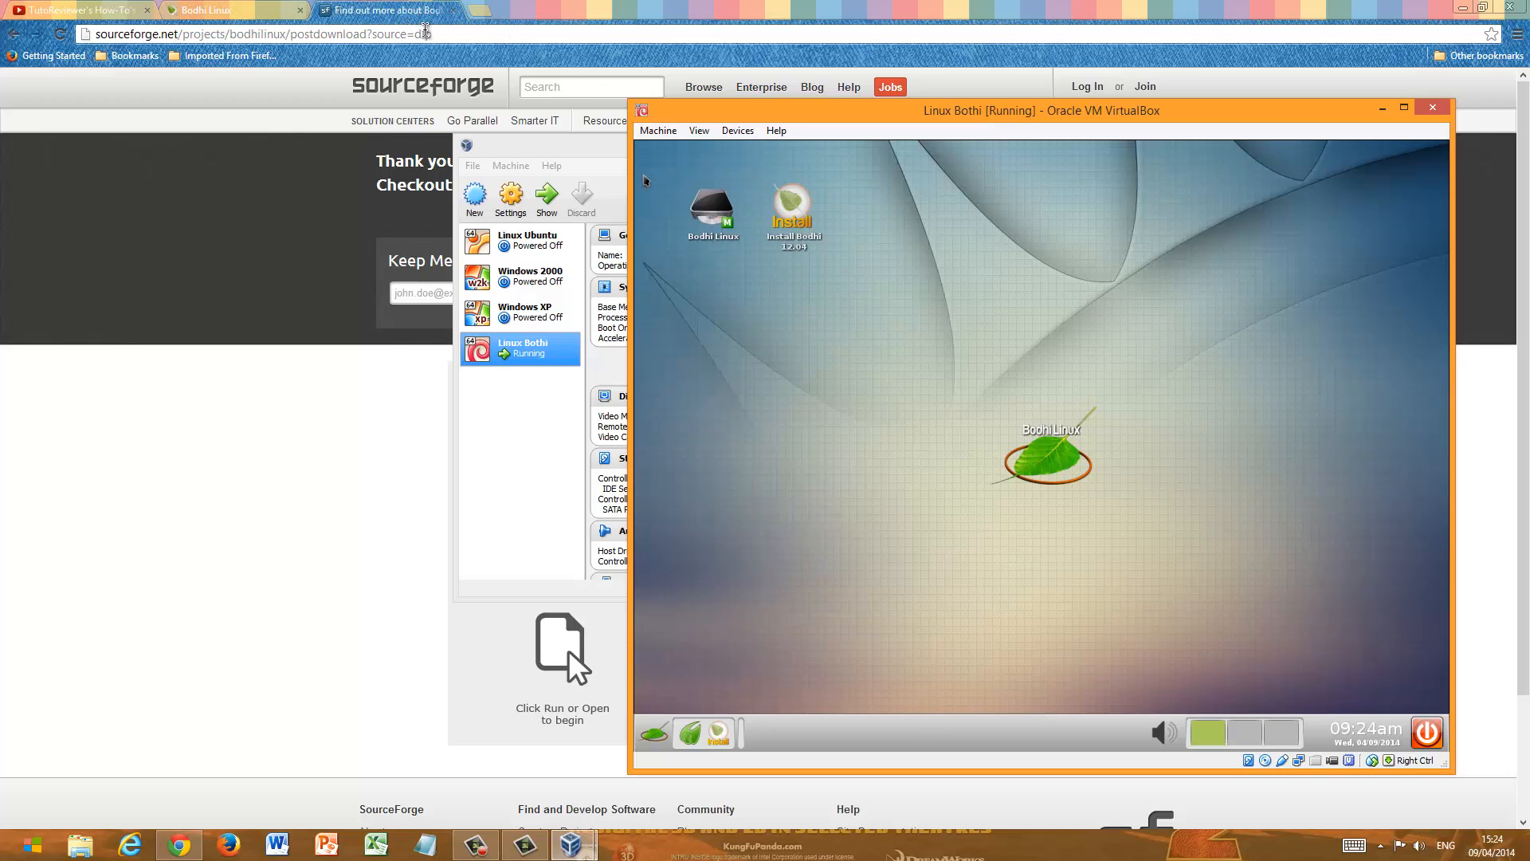
left_click(658, 130)
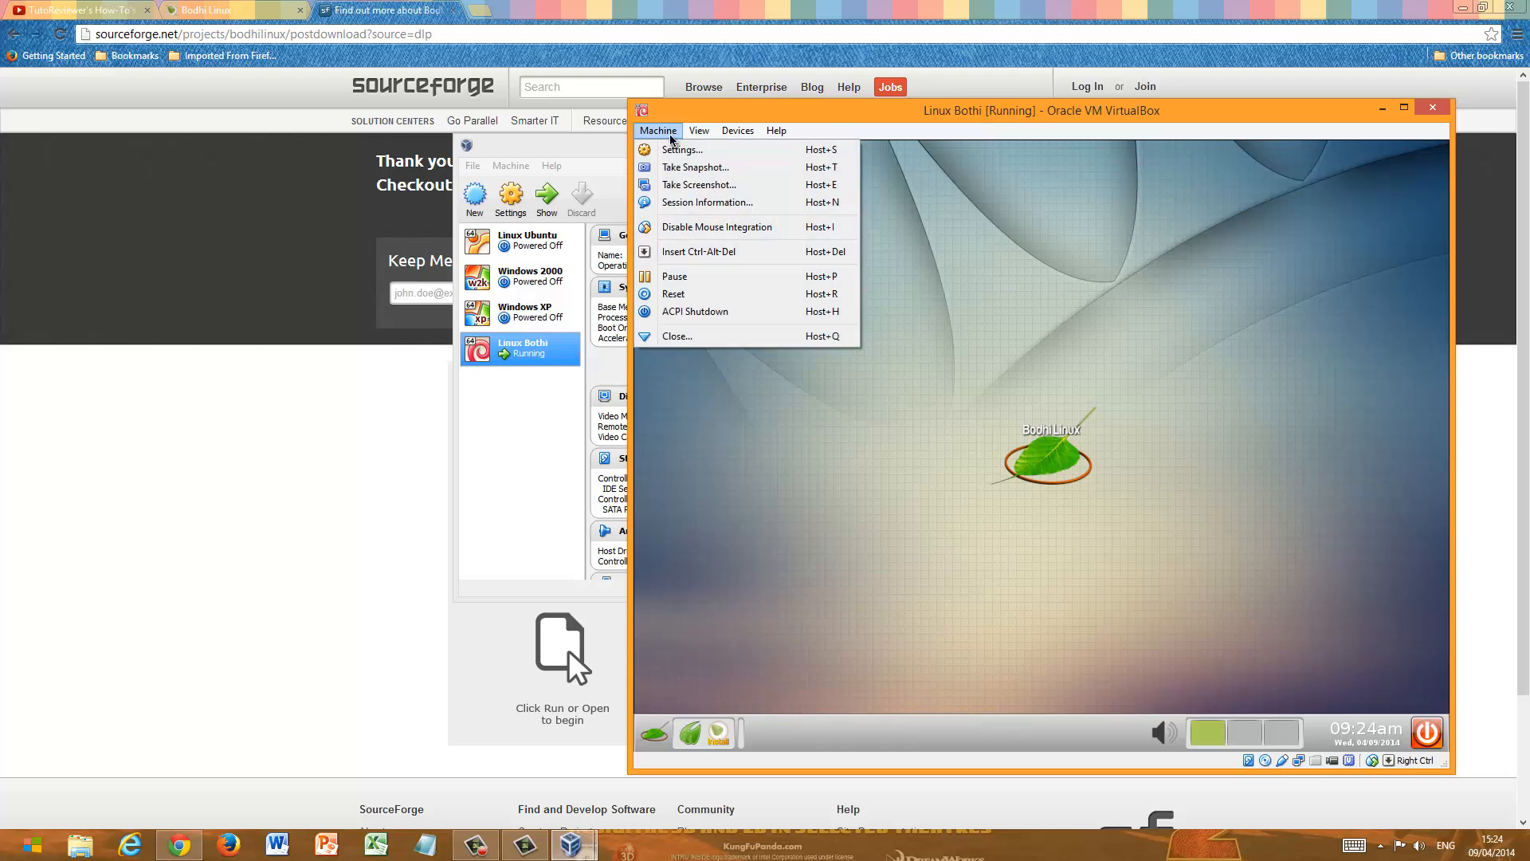
mouse_move(713, 134)
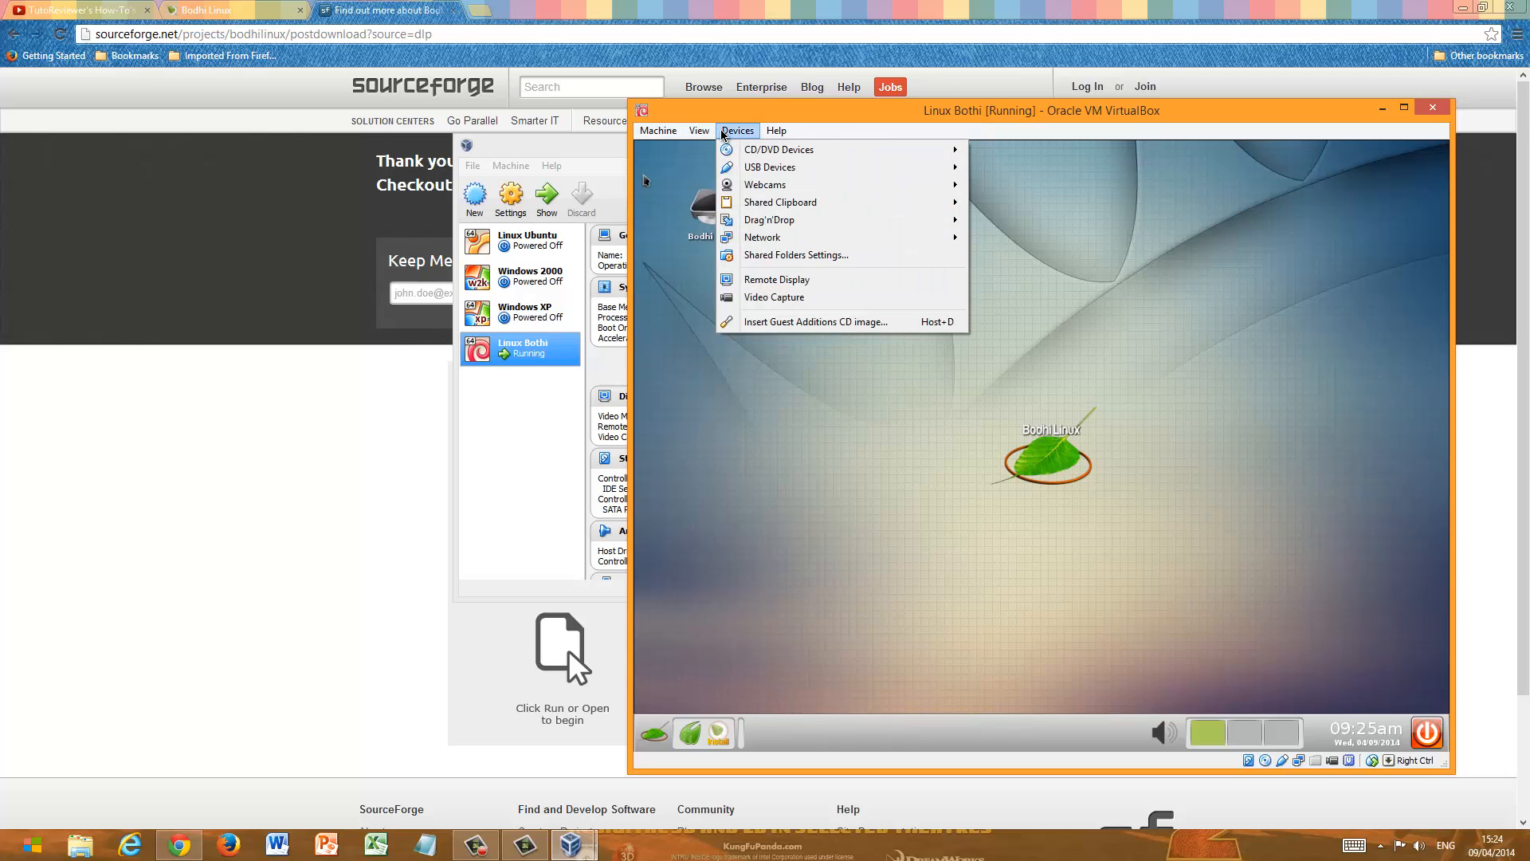
mouse_move(779, 150)
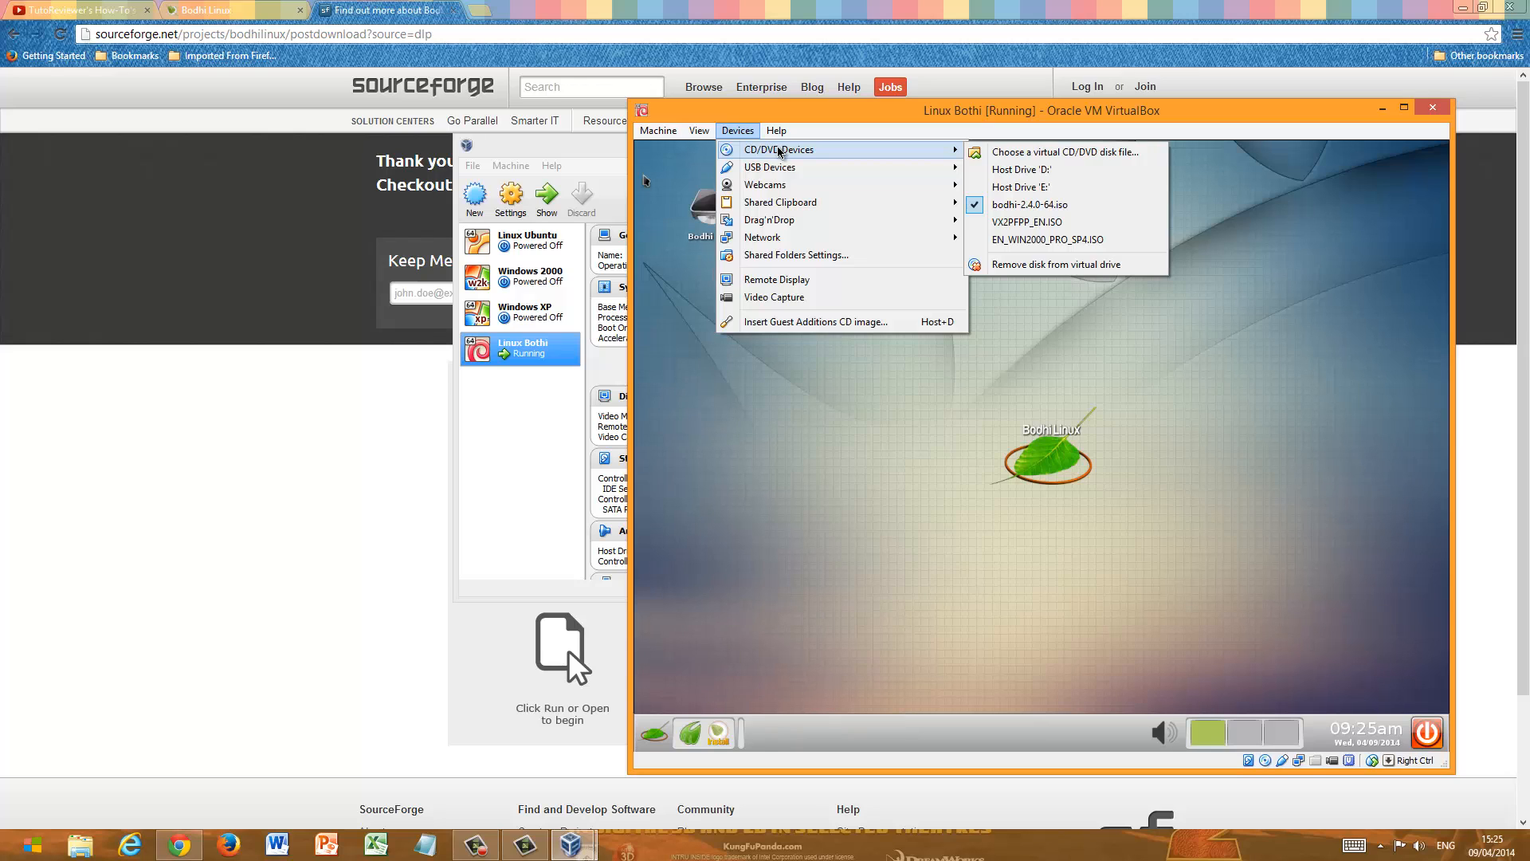
mouse_move(786, 203)
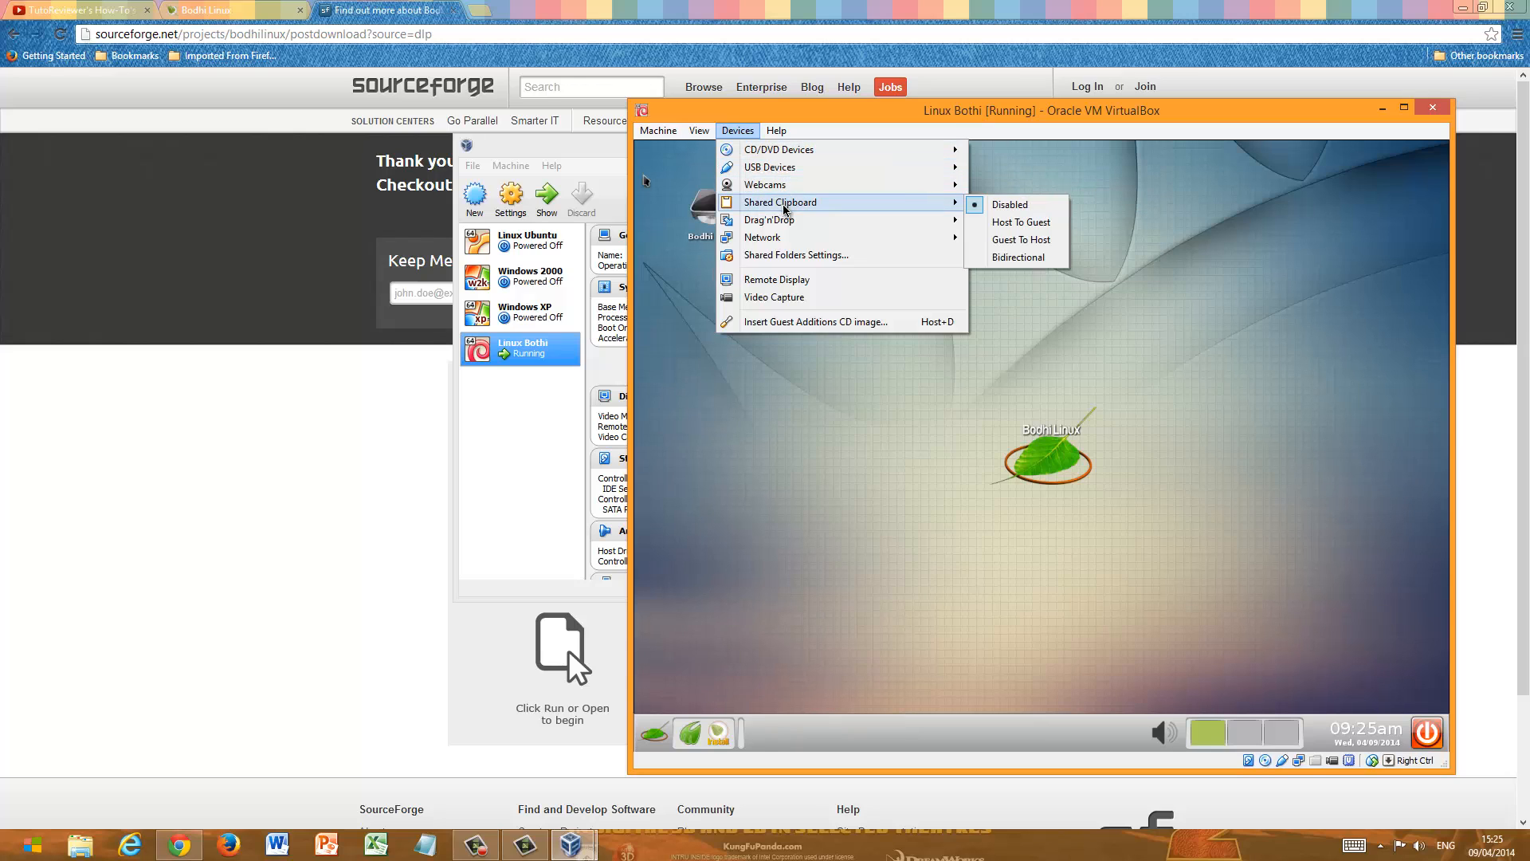
mouse_move(783, 237)
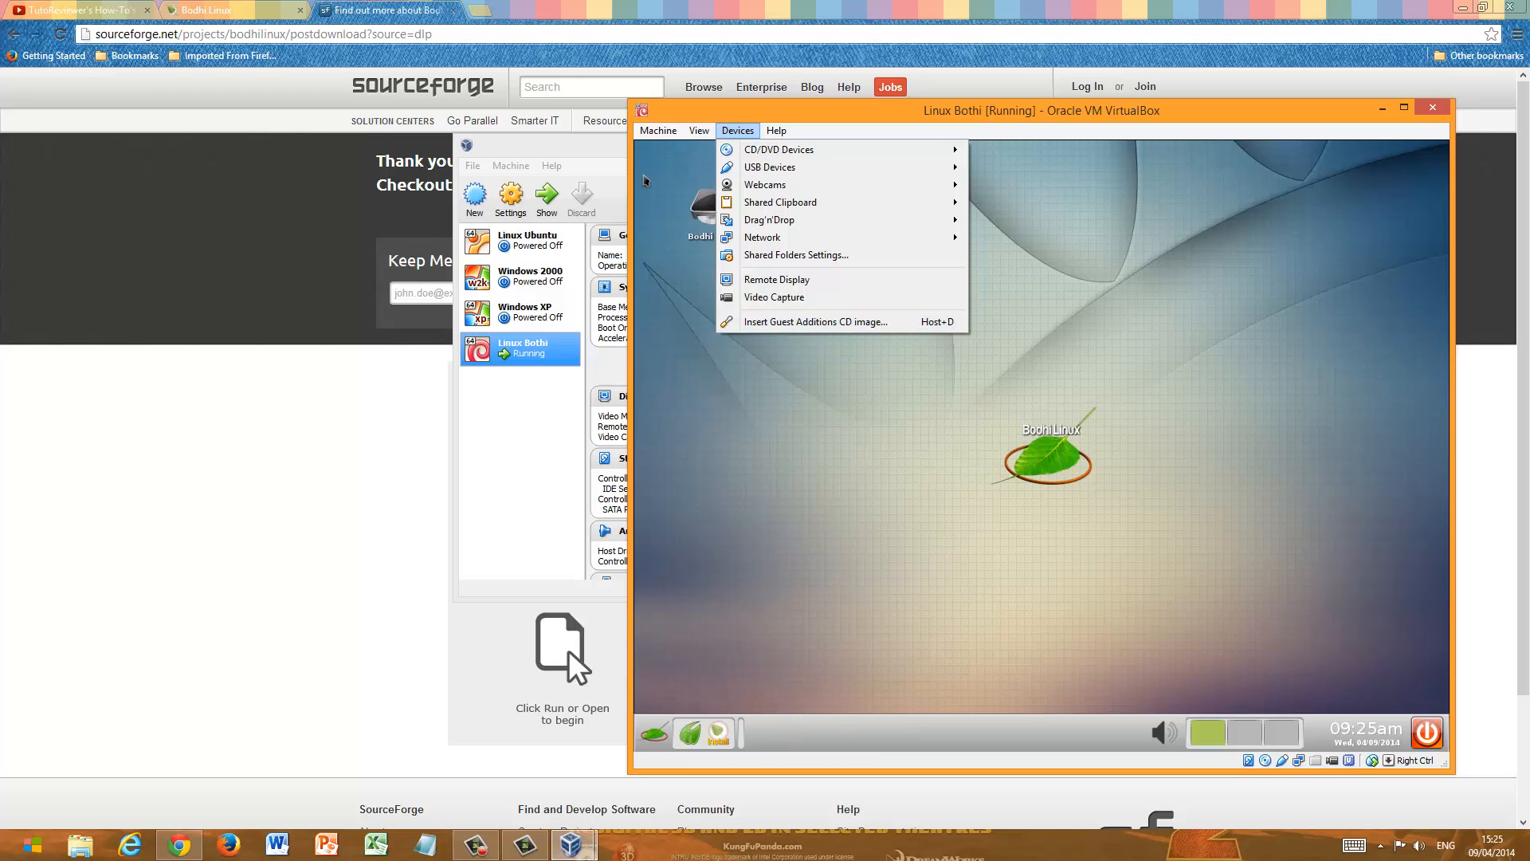
left_click(757, 378)
left_click(327, 314)
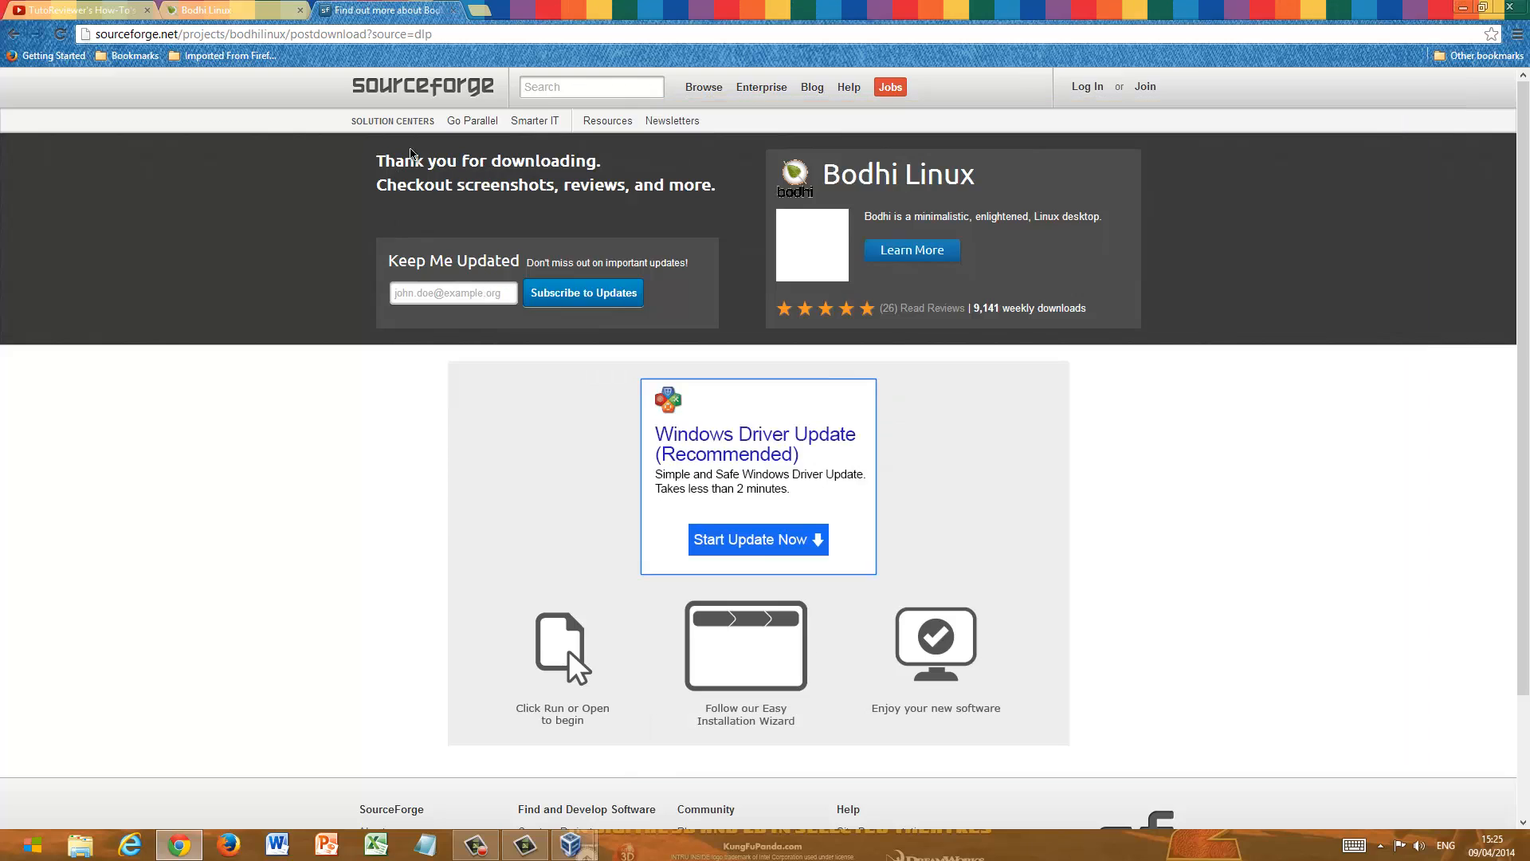
left_click(477, 10)
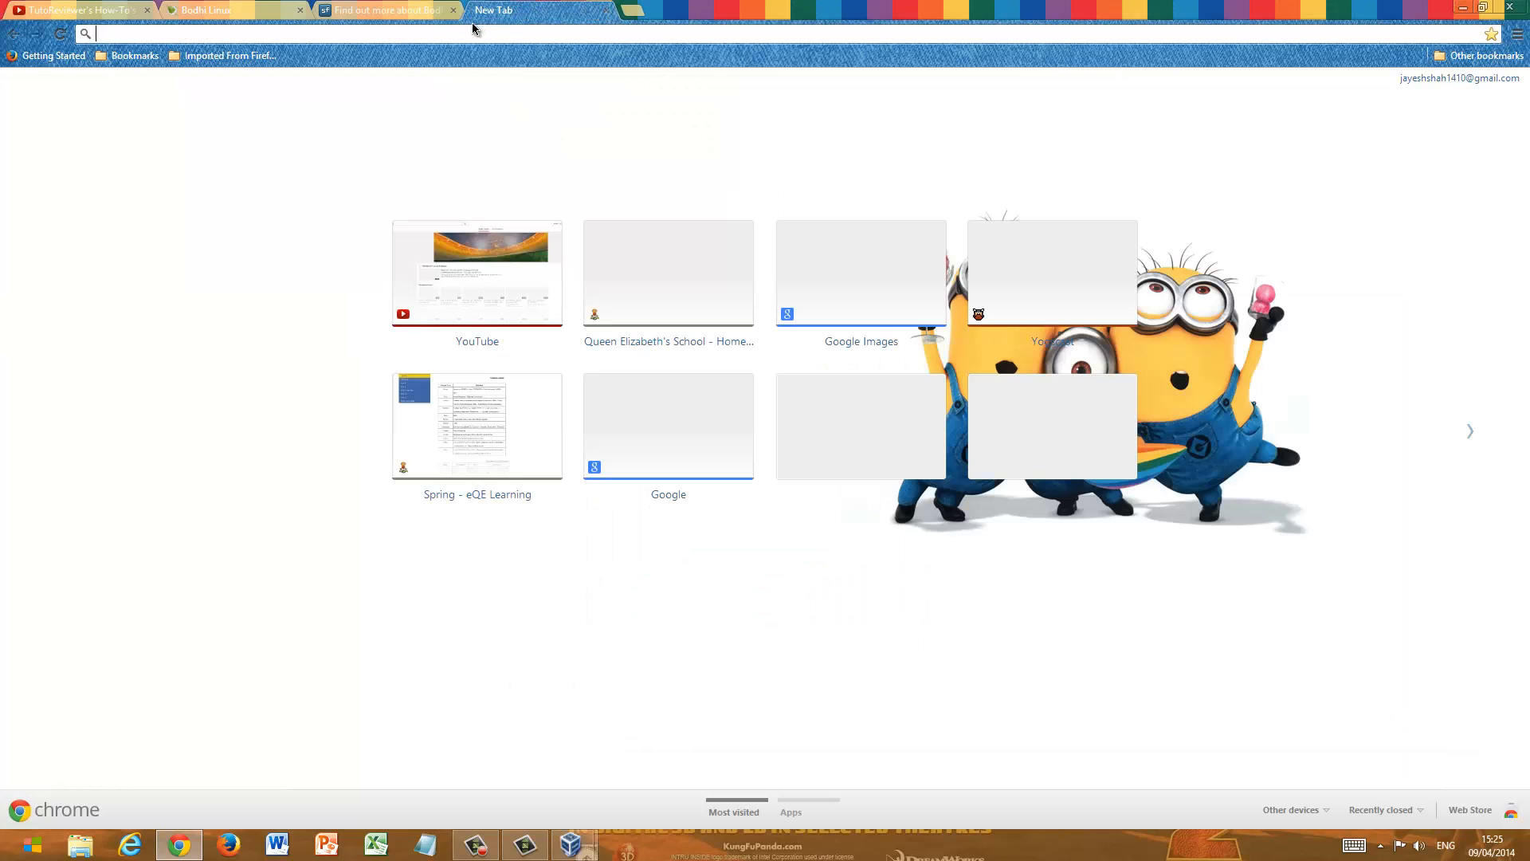
type("www.")
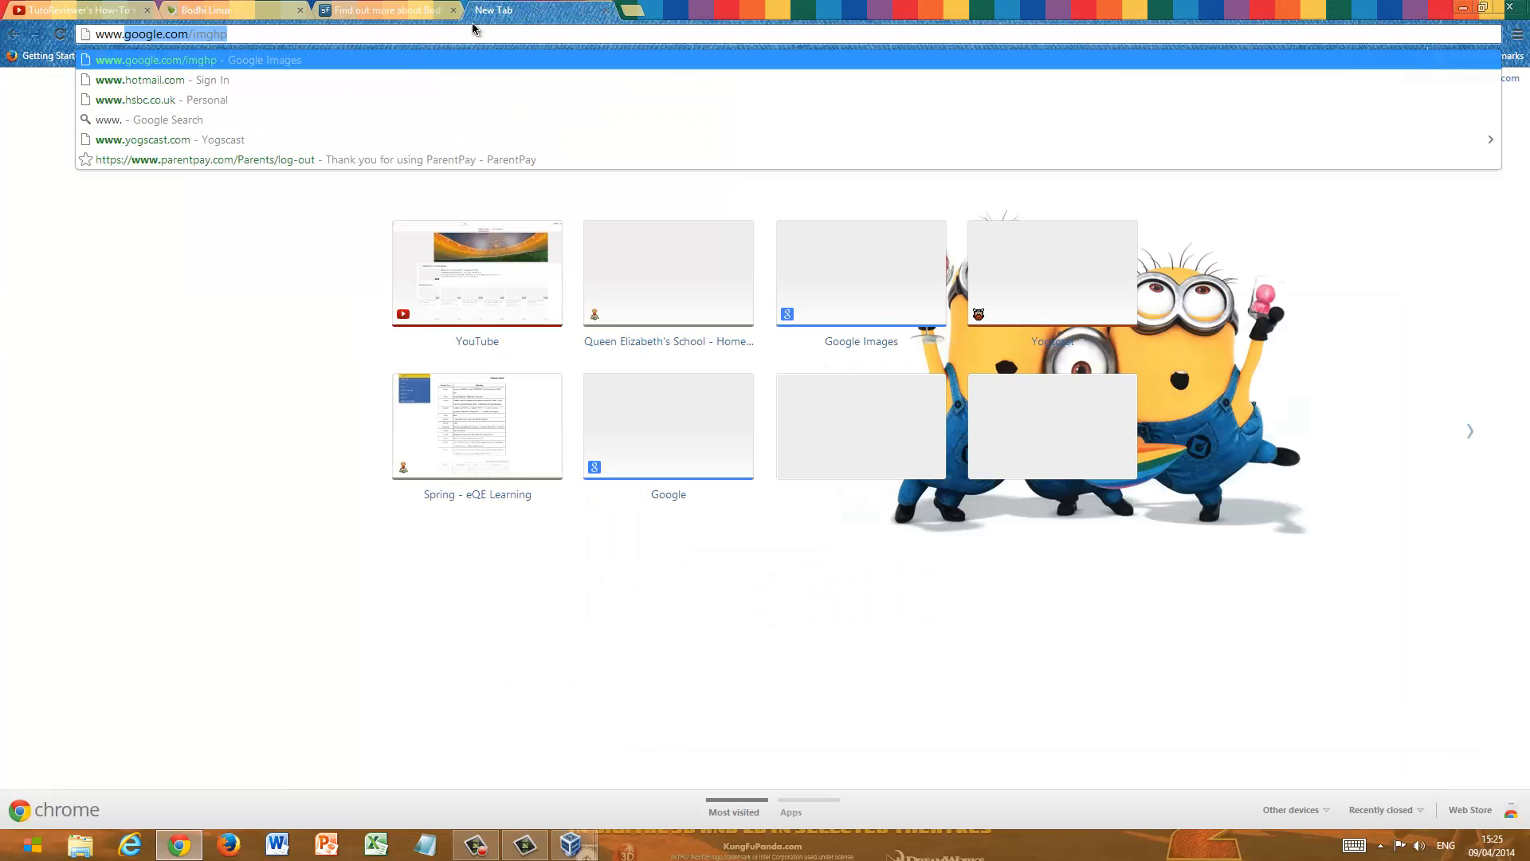
type("v")
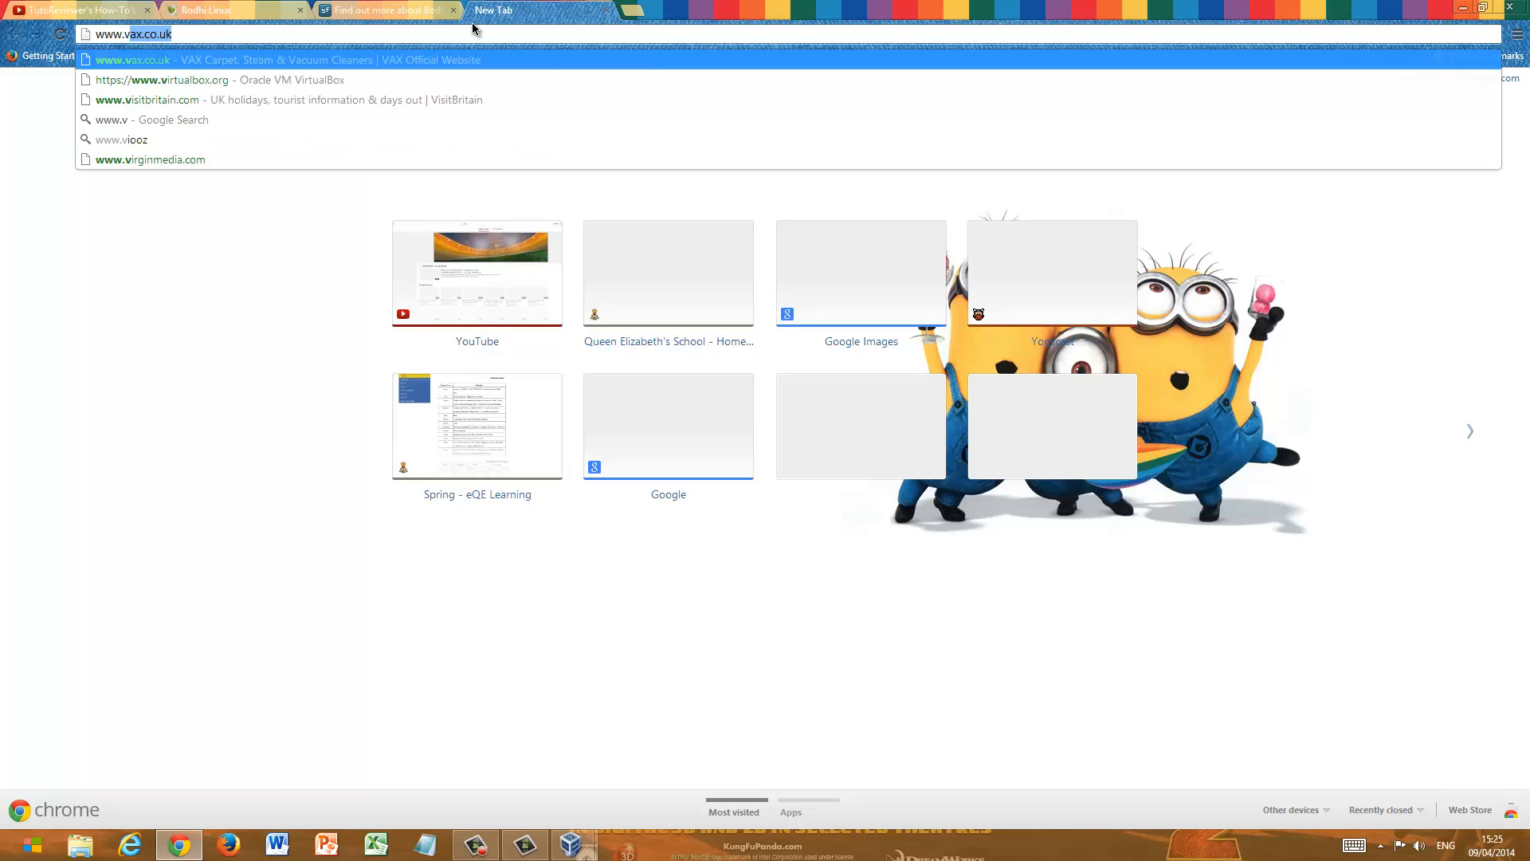
key("Down")
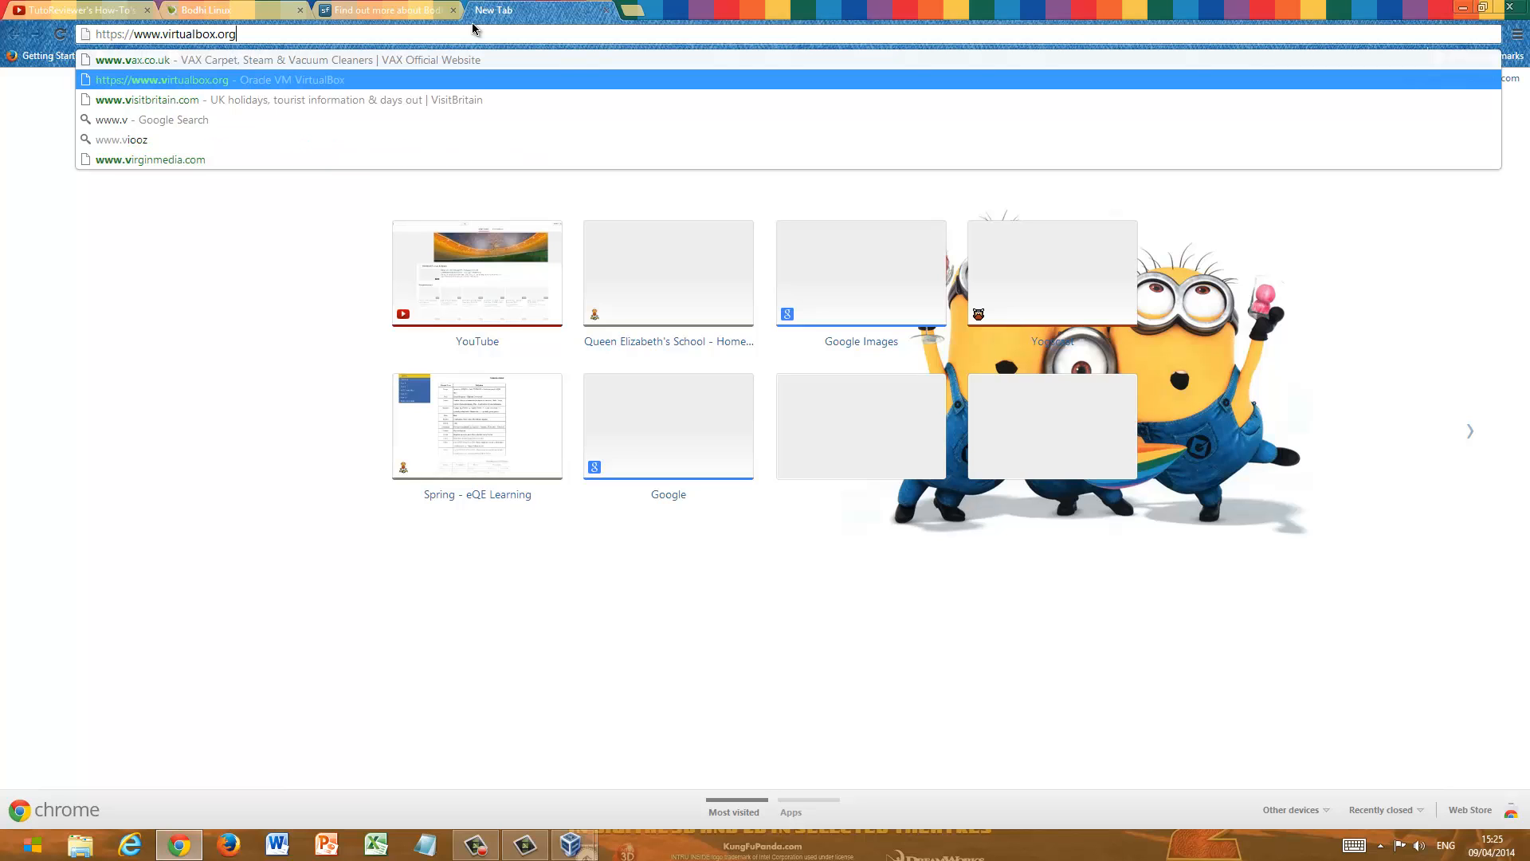
key("Return")
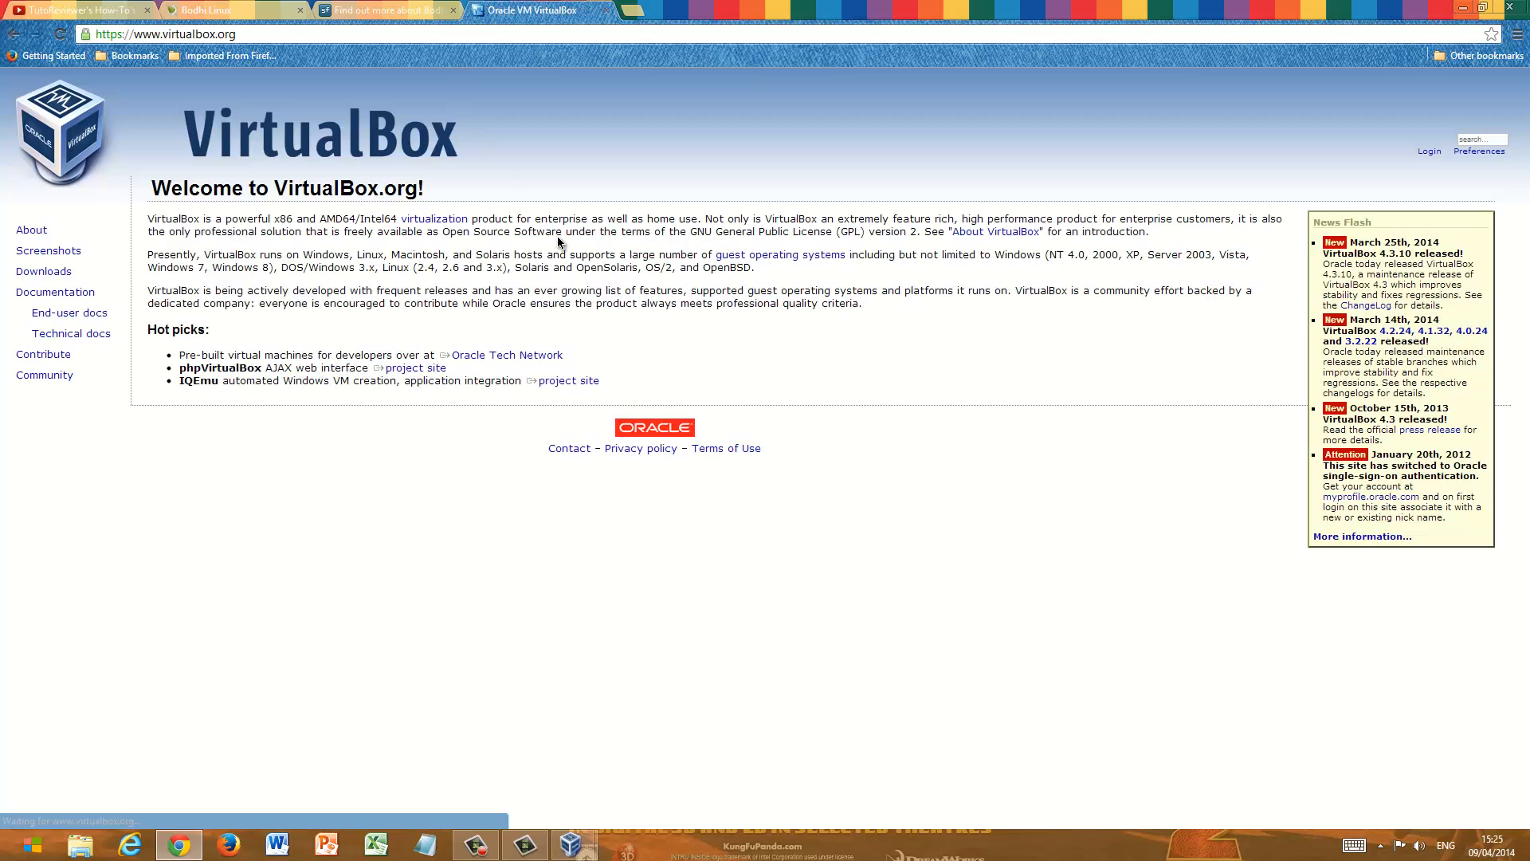
- Download the VirtualBox 4.3.10 Extension Pack for all supported platforms from the VirtualBox site and open File Explorer
left_click(61, 272)
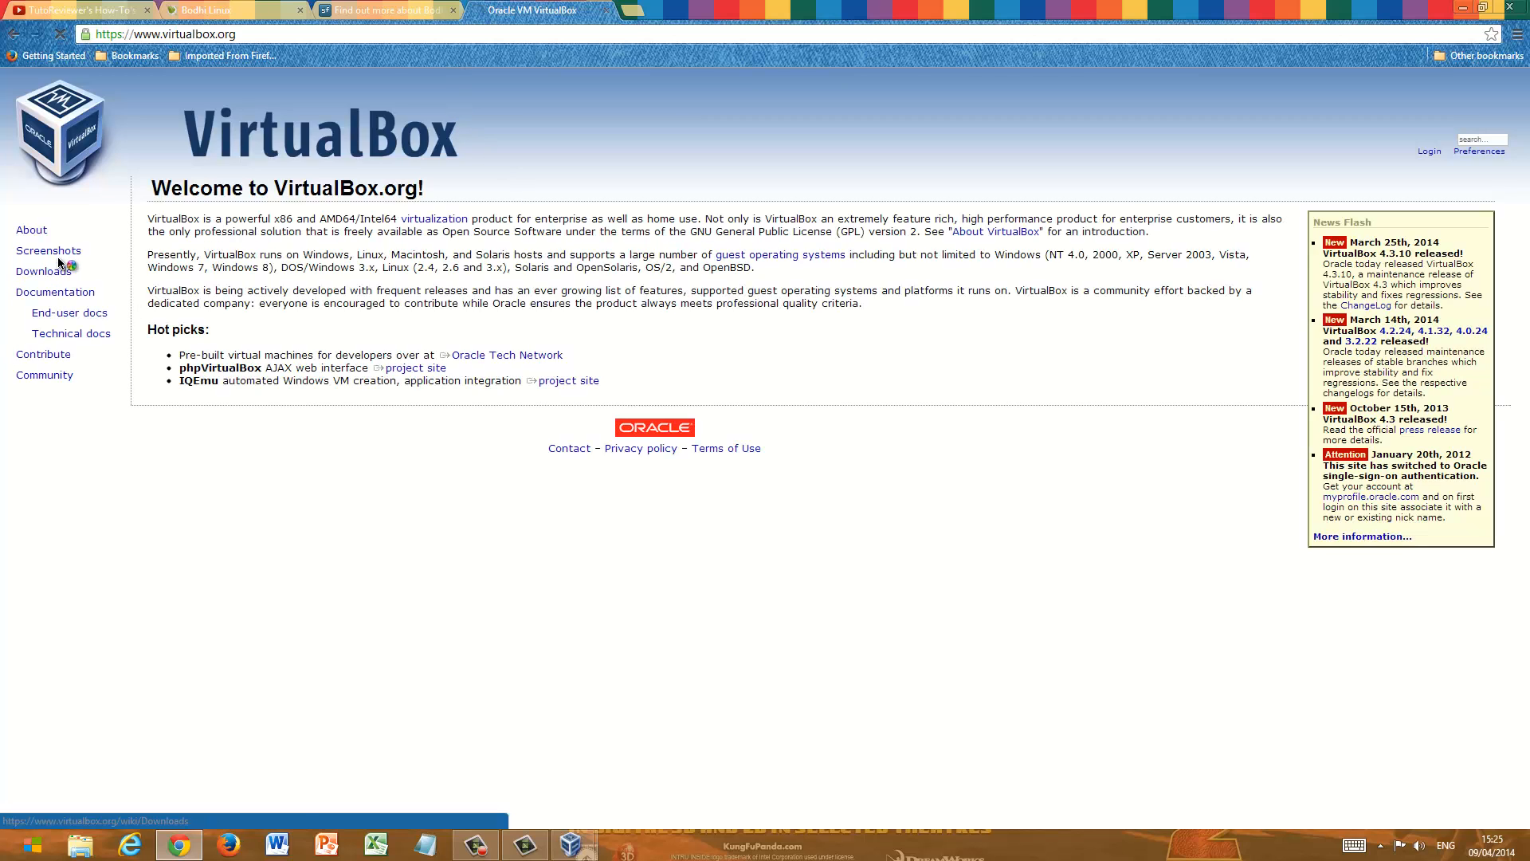
left_click(547, 377)
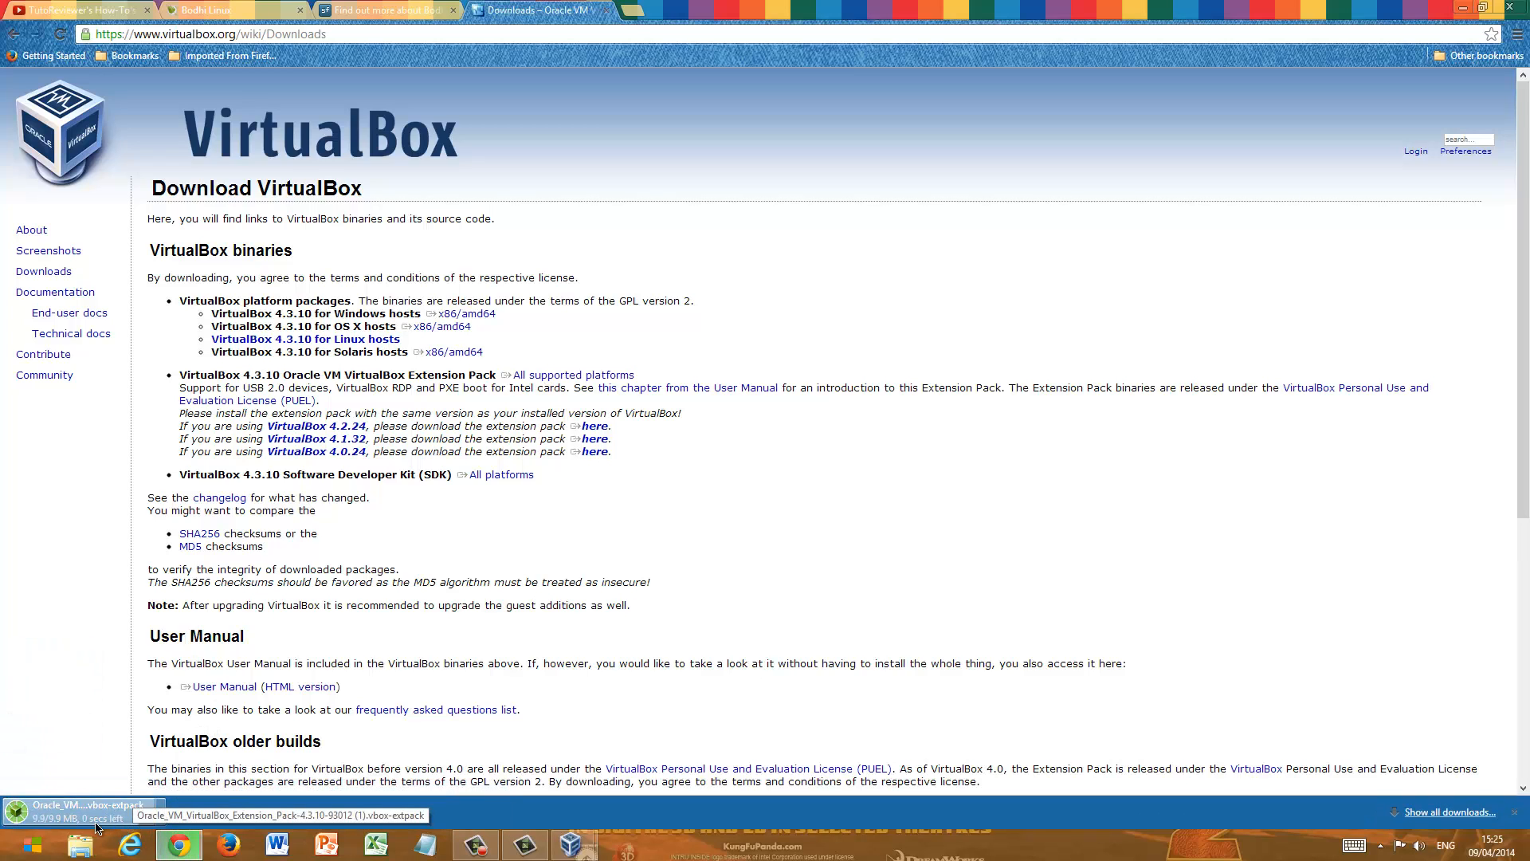
left_click(80, 845)
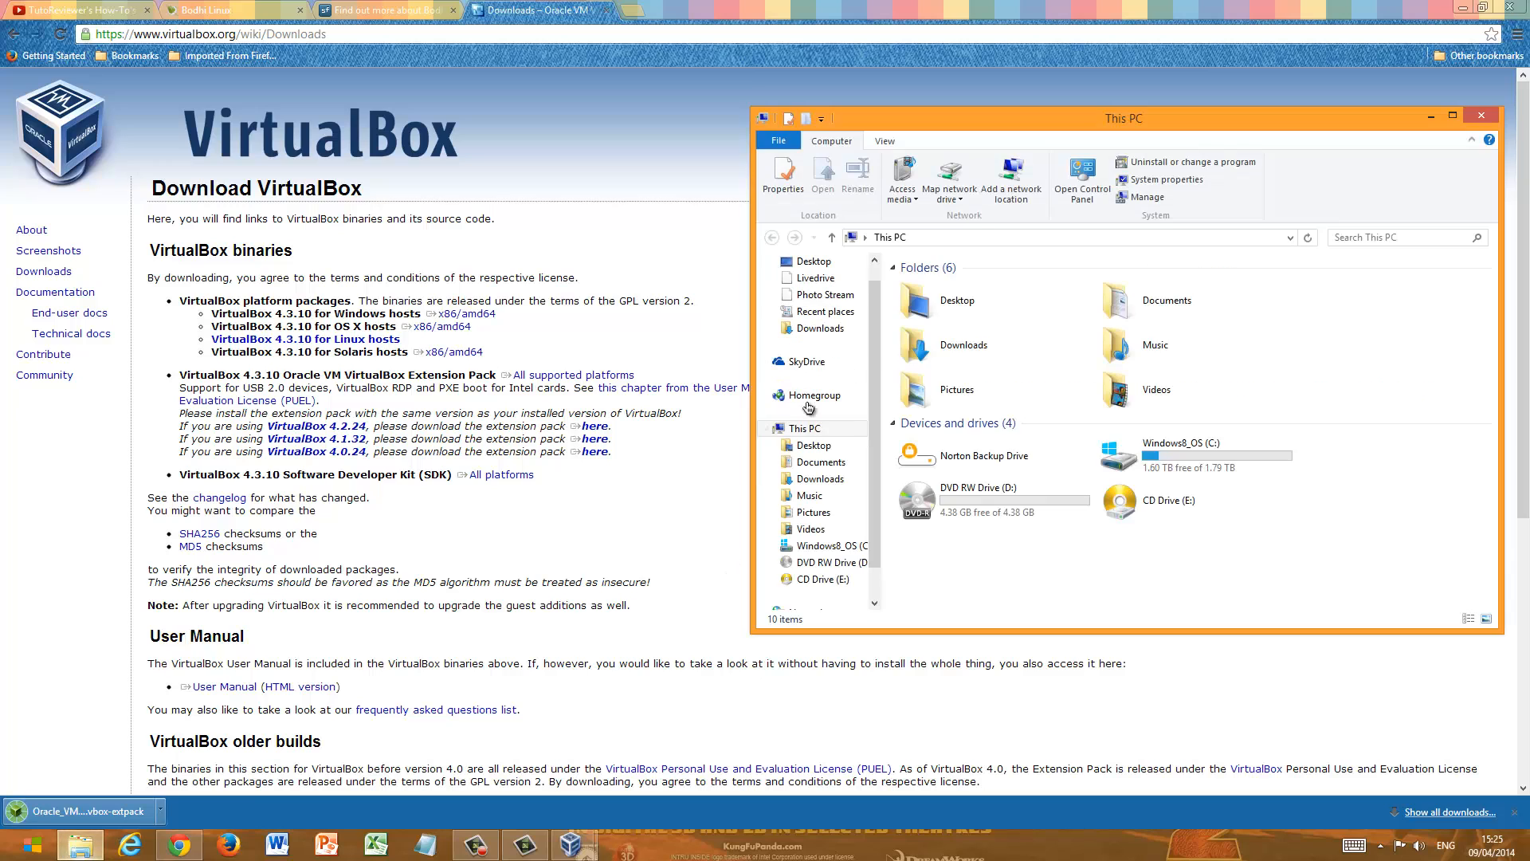
- Try to reinstall the downloaded VirtualBox 4.3.10 Extension Pack from the Downloads folder, accepting its license agreement
right_click(940, 320)
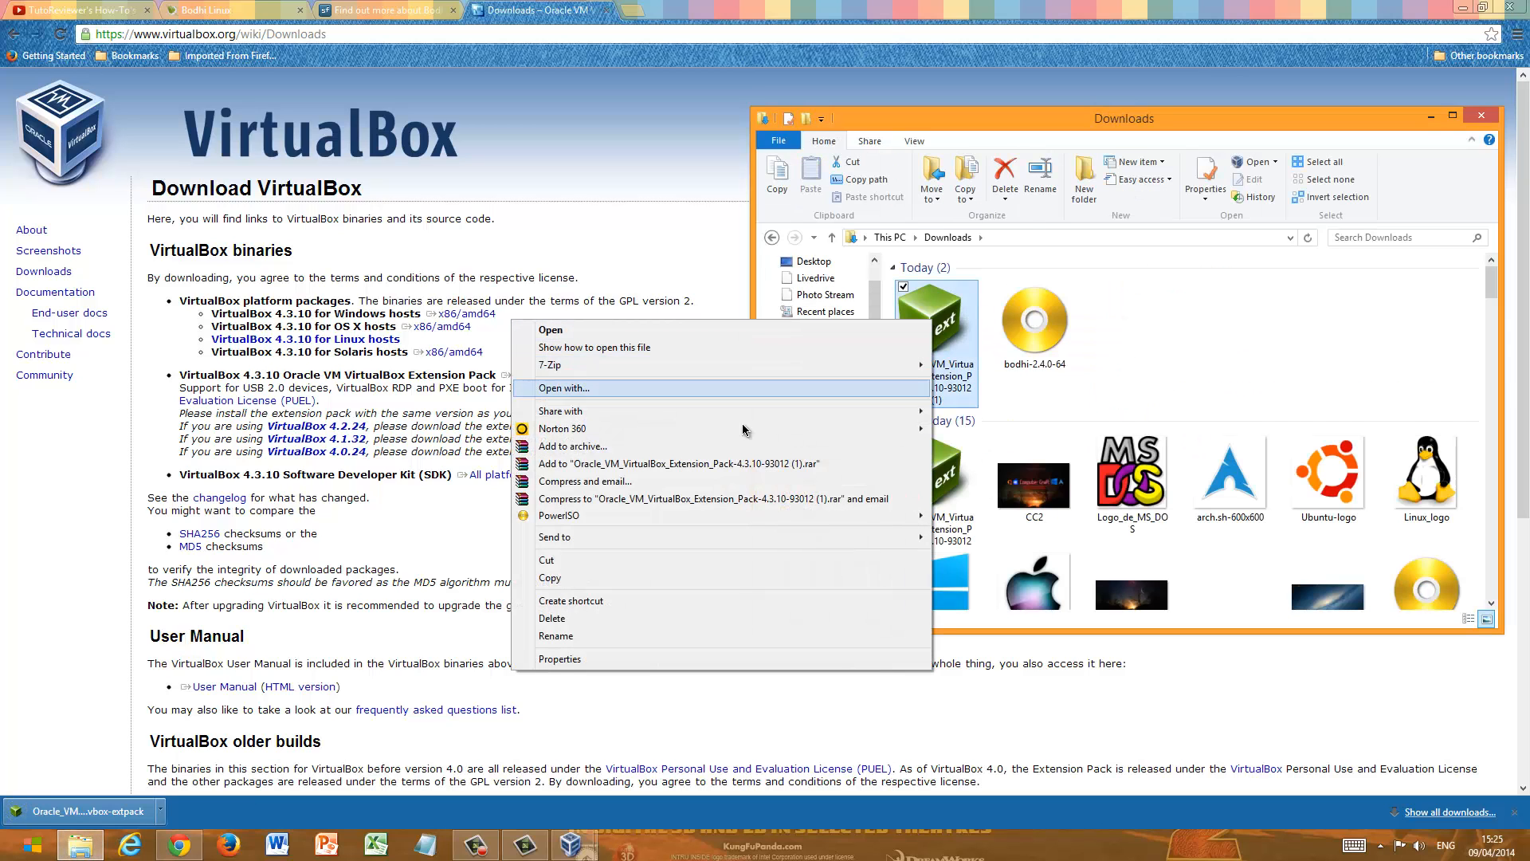
left_click(709, 332)
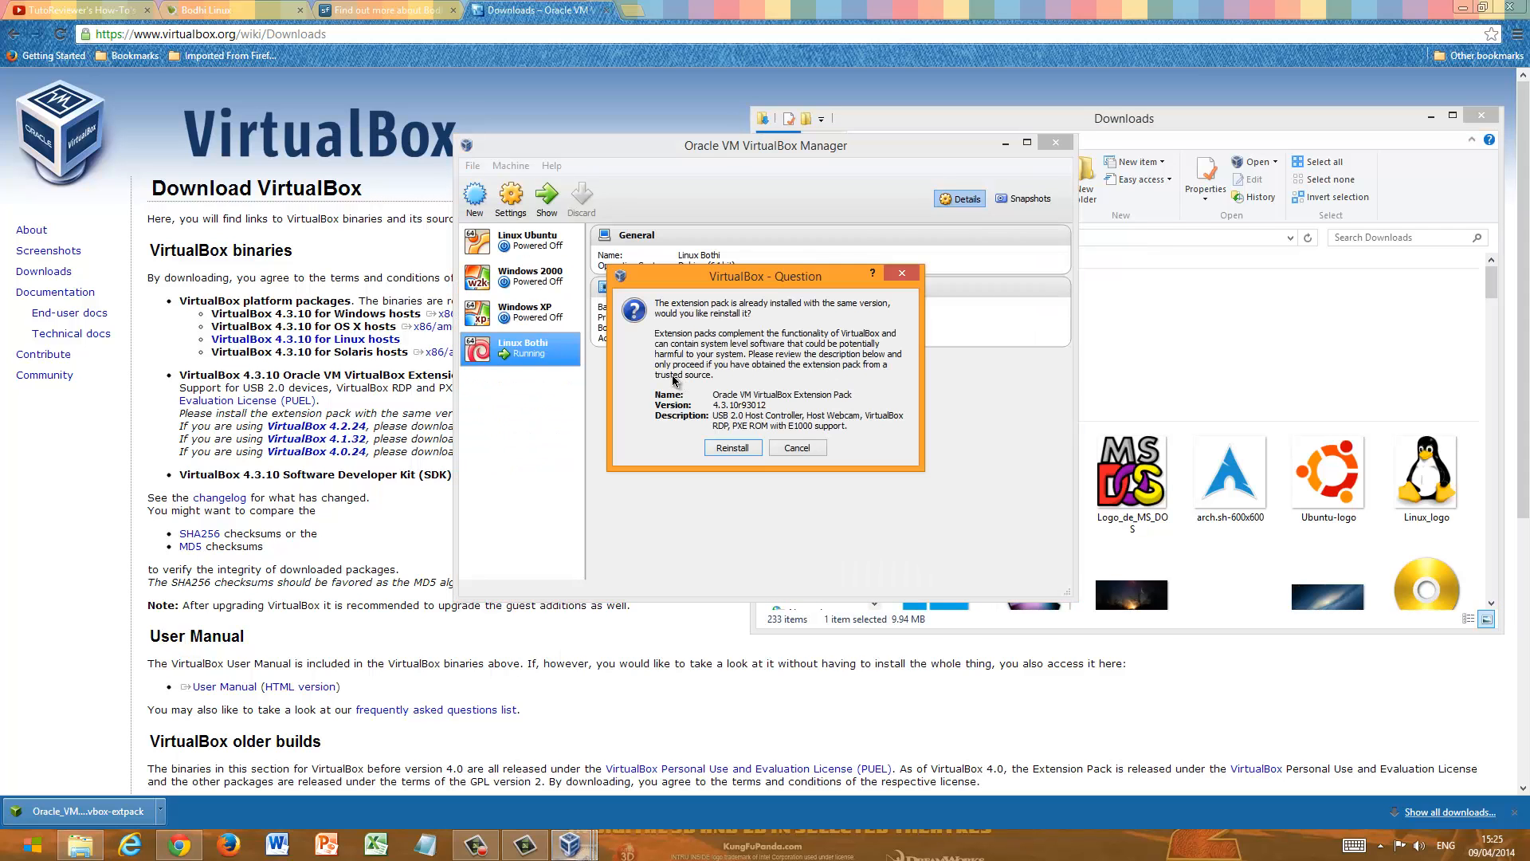
left_click(732, 448)
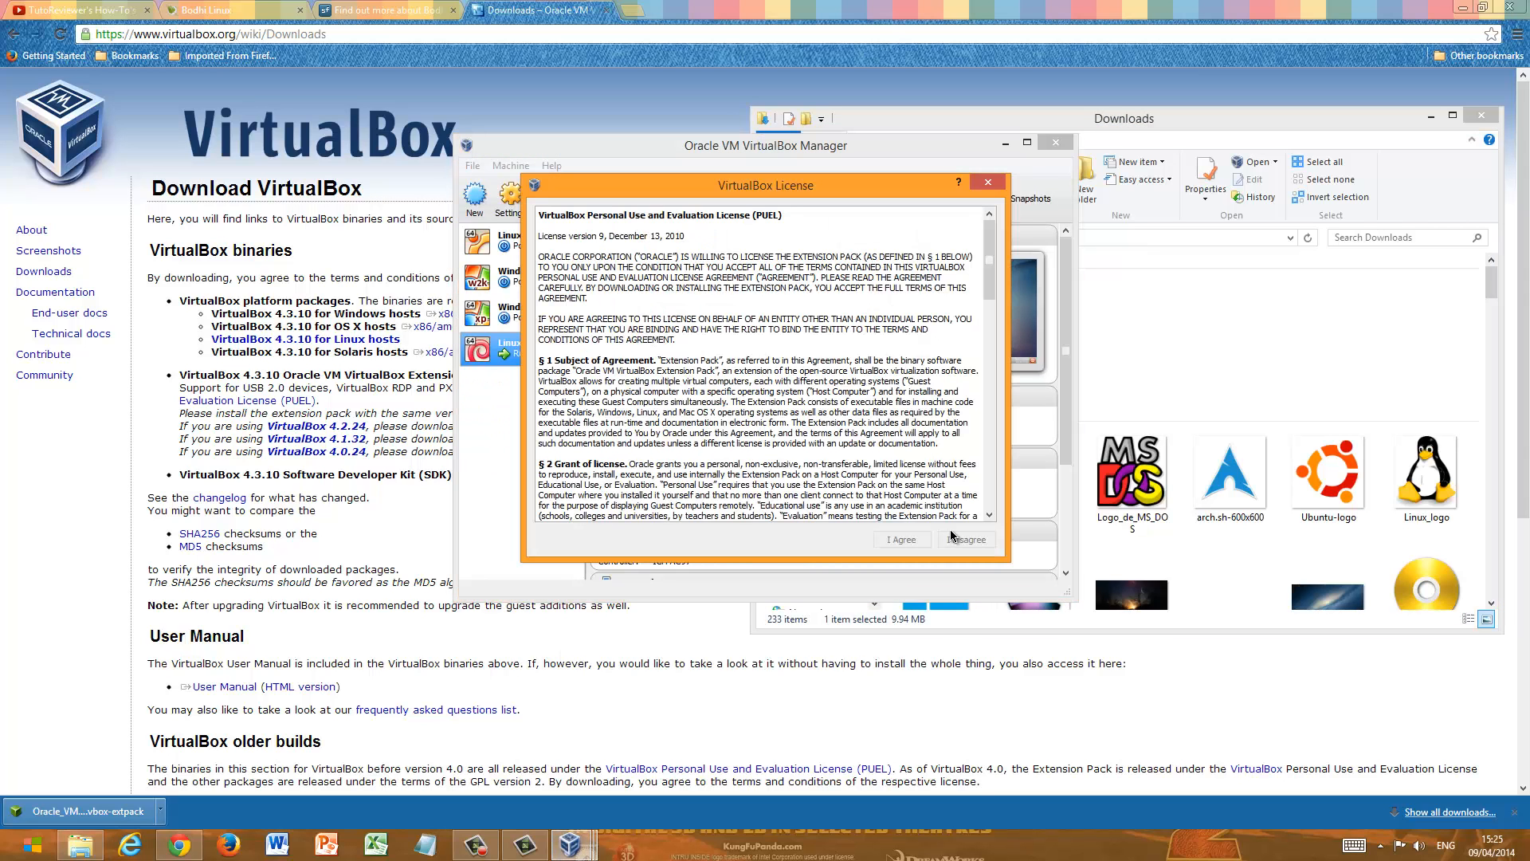
scroll(823, 418, "down", 15)
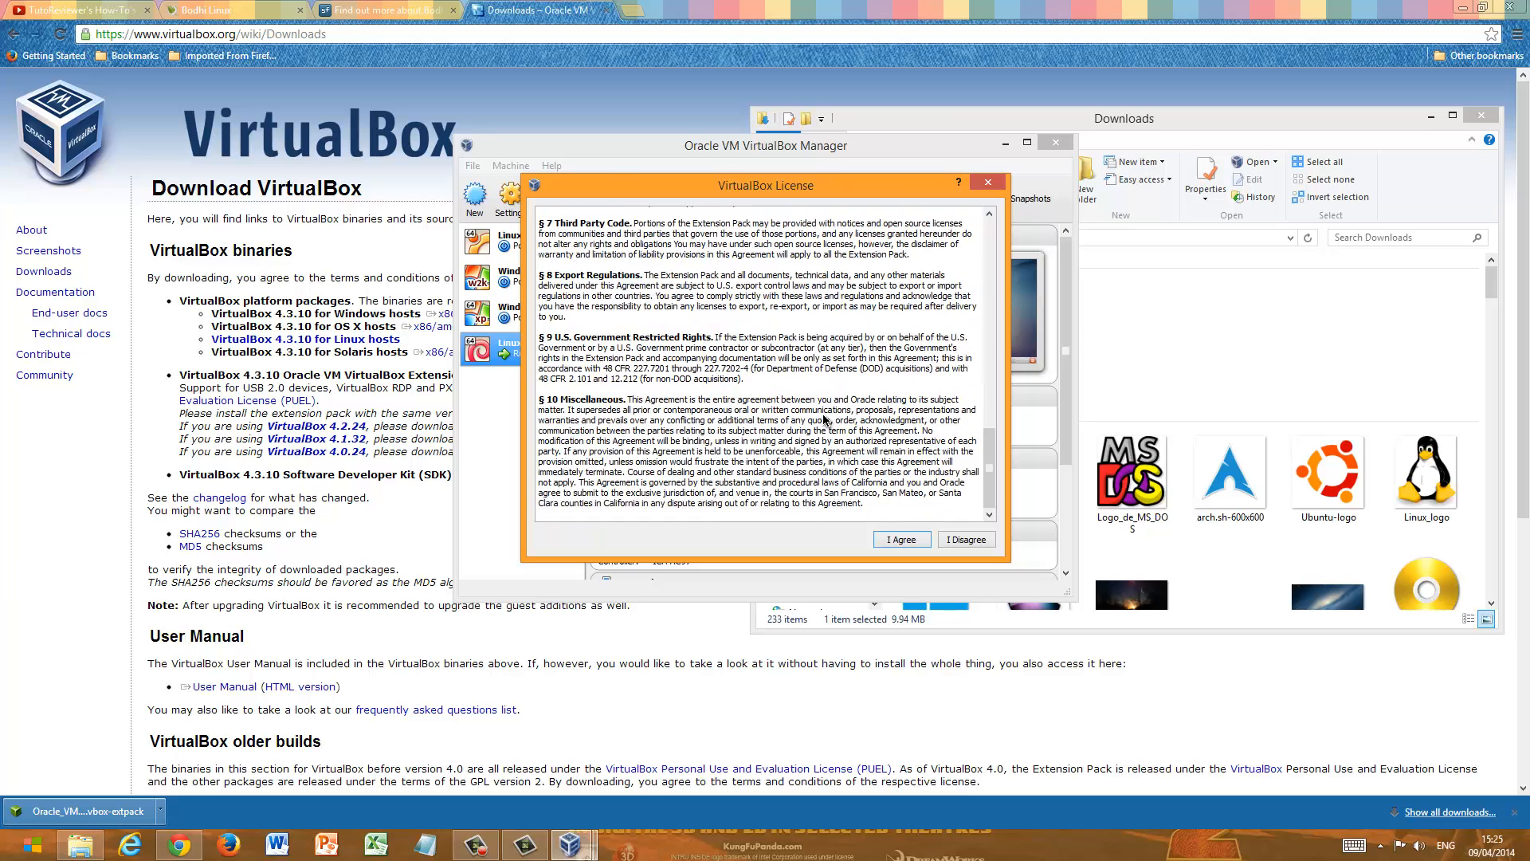
left_click(900, 540)
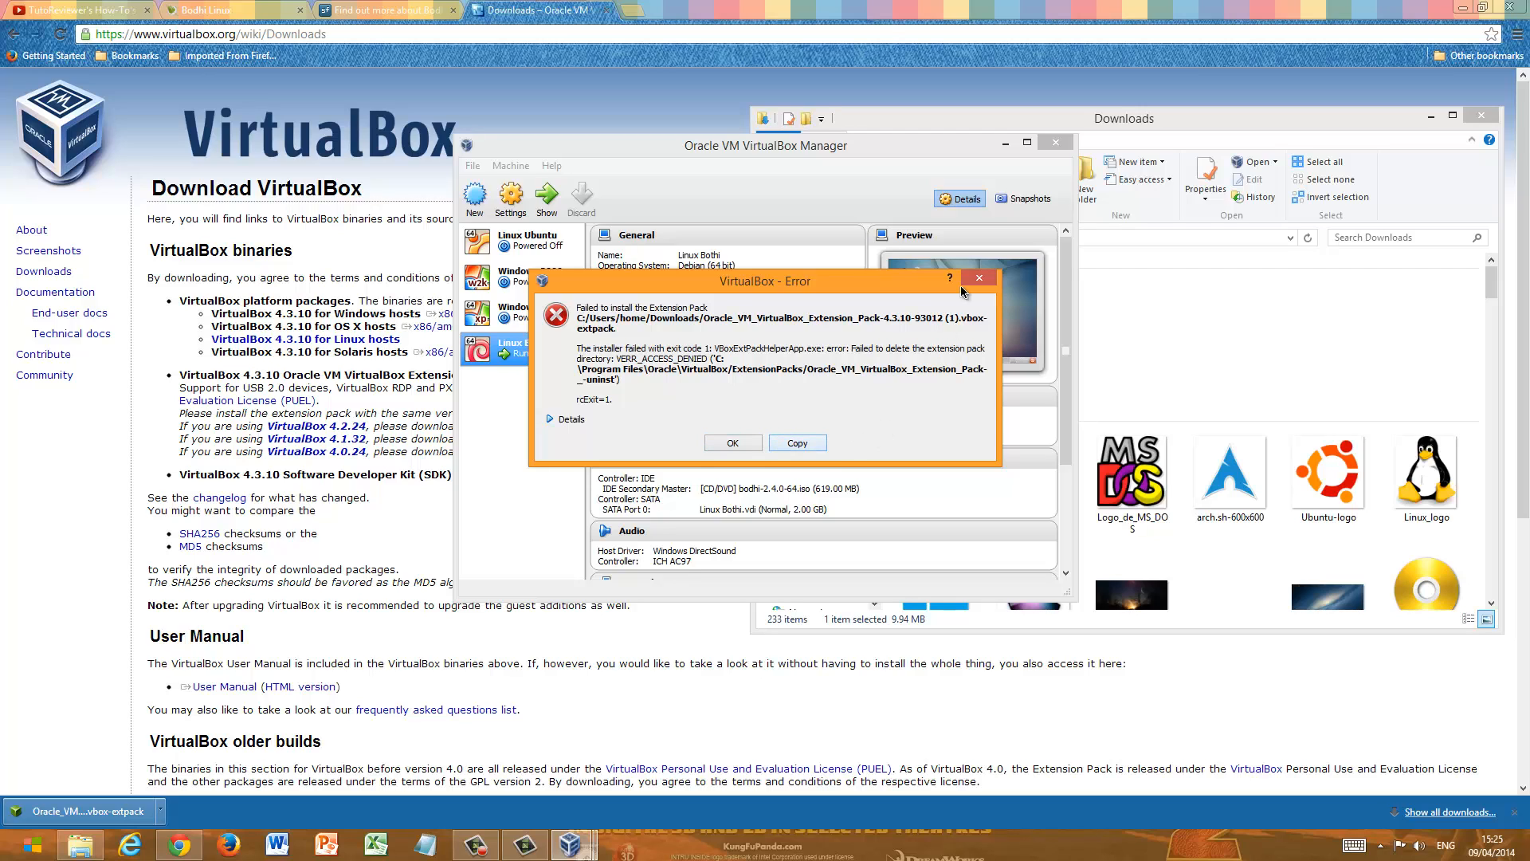
left_click(733, 443)
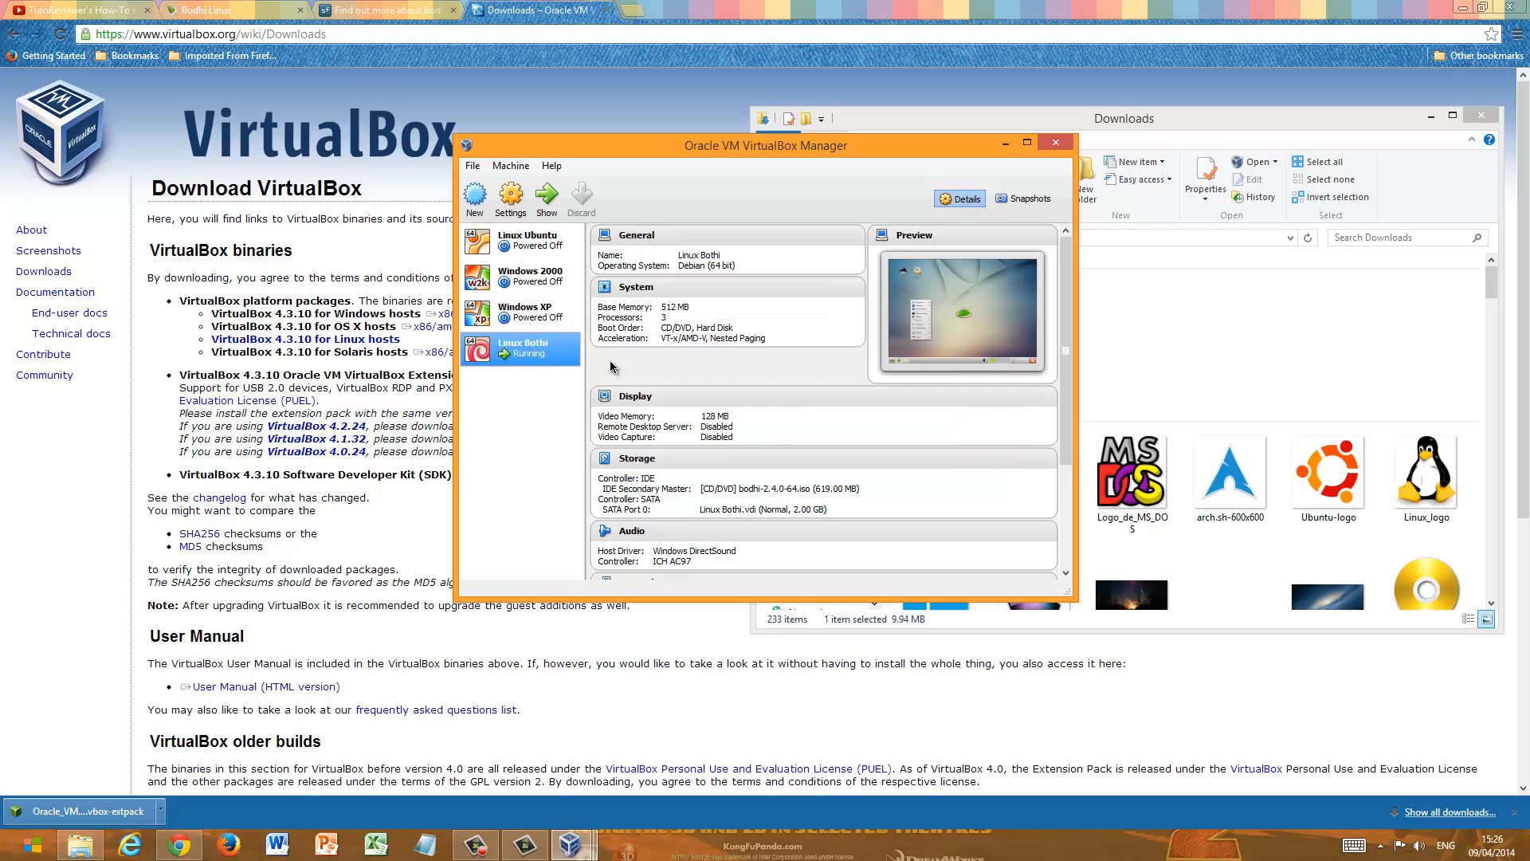
- Bring up the running Linux Bothi machine, try again to insert the Guest Additions CD image, and maximize the machine window
left_click(571, 843)
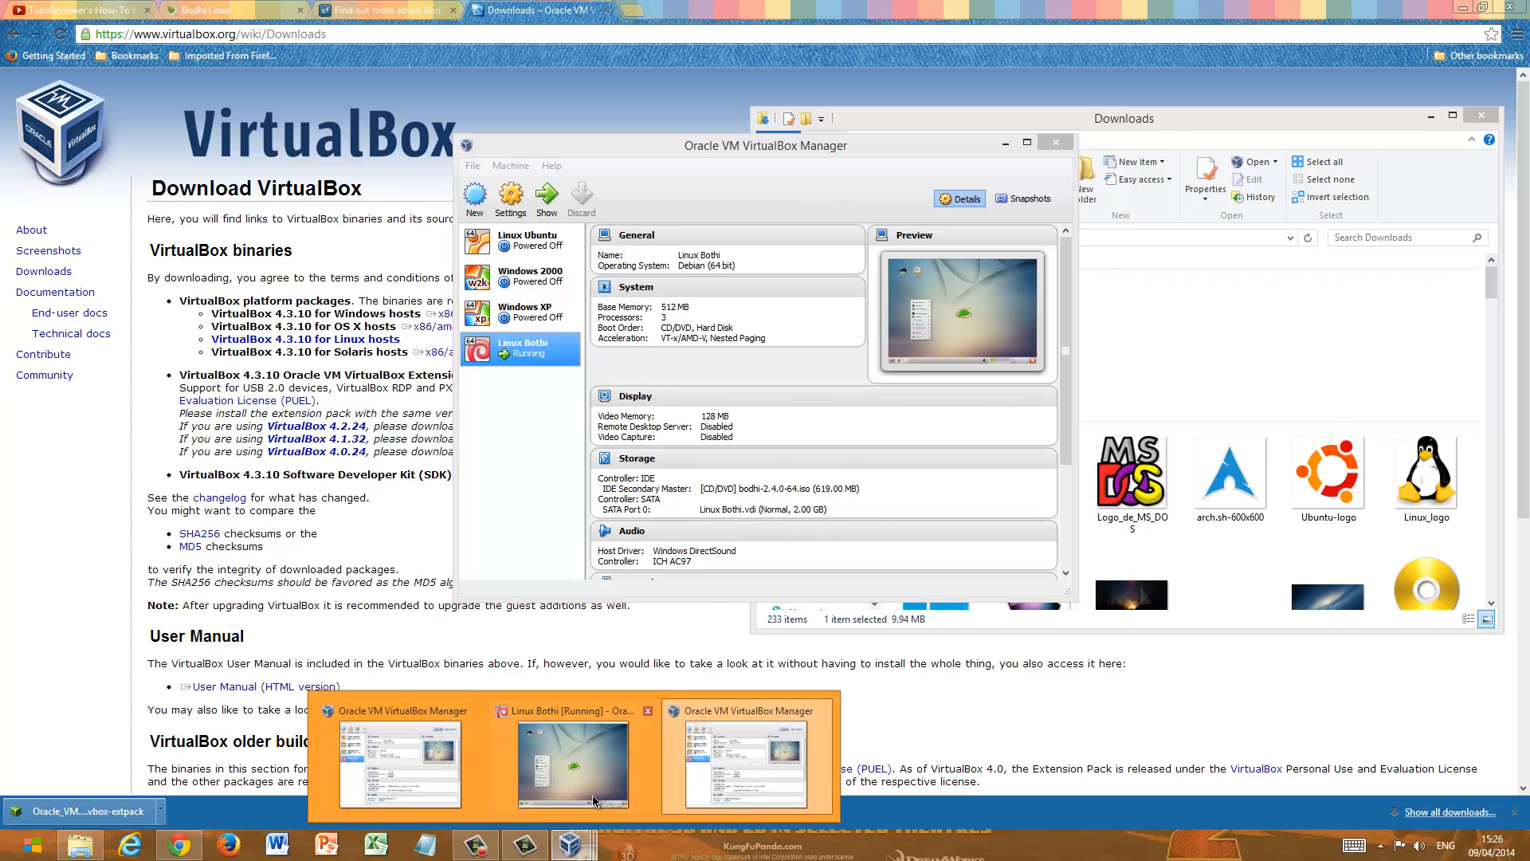
left_click(611, 784)
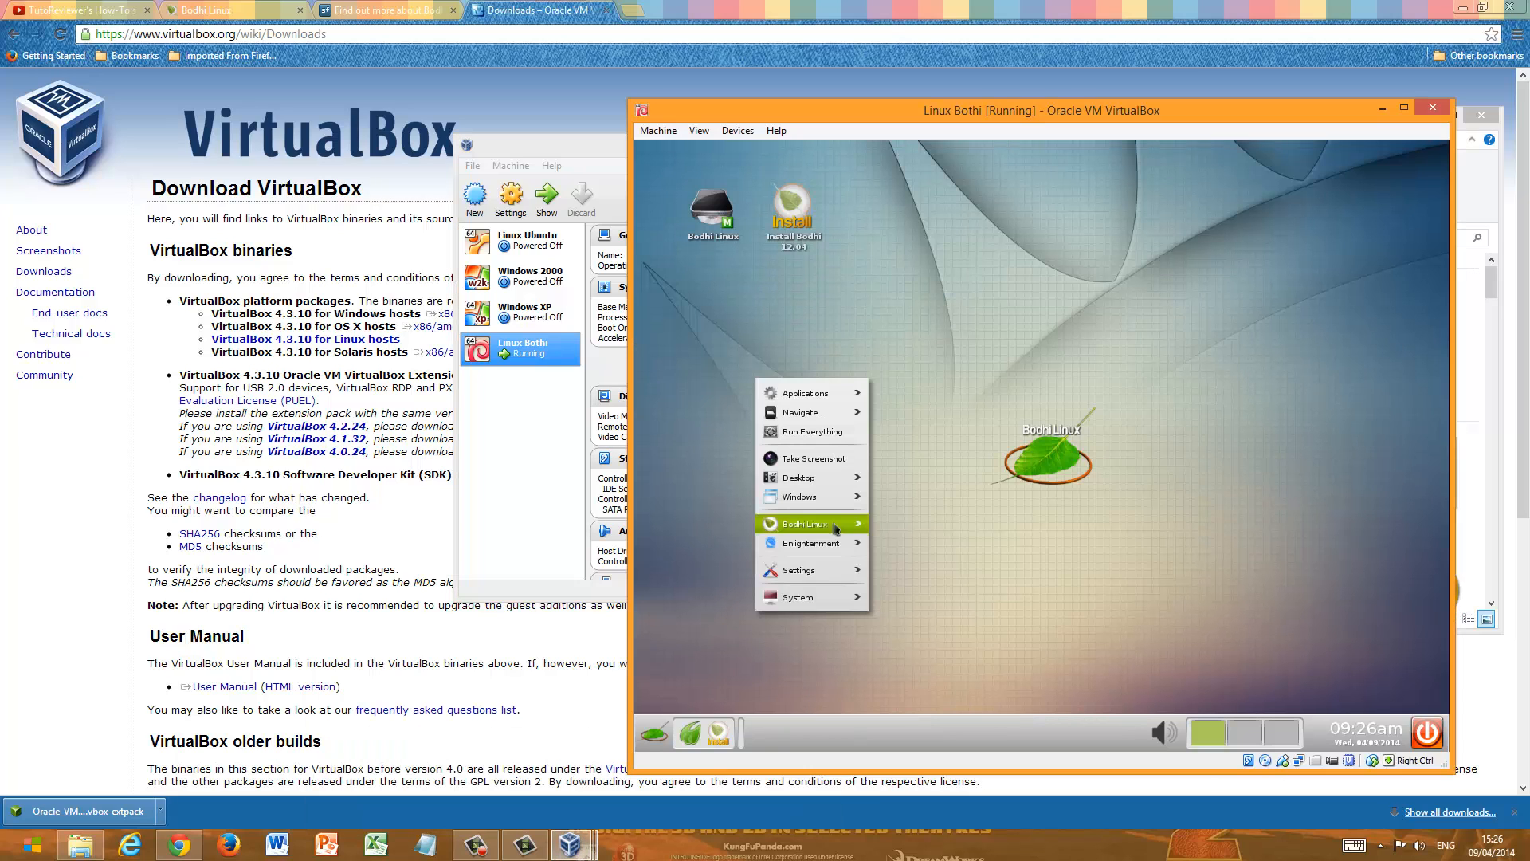
left_click(740, 131)
left_click(769, 326)
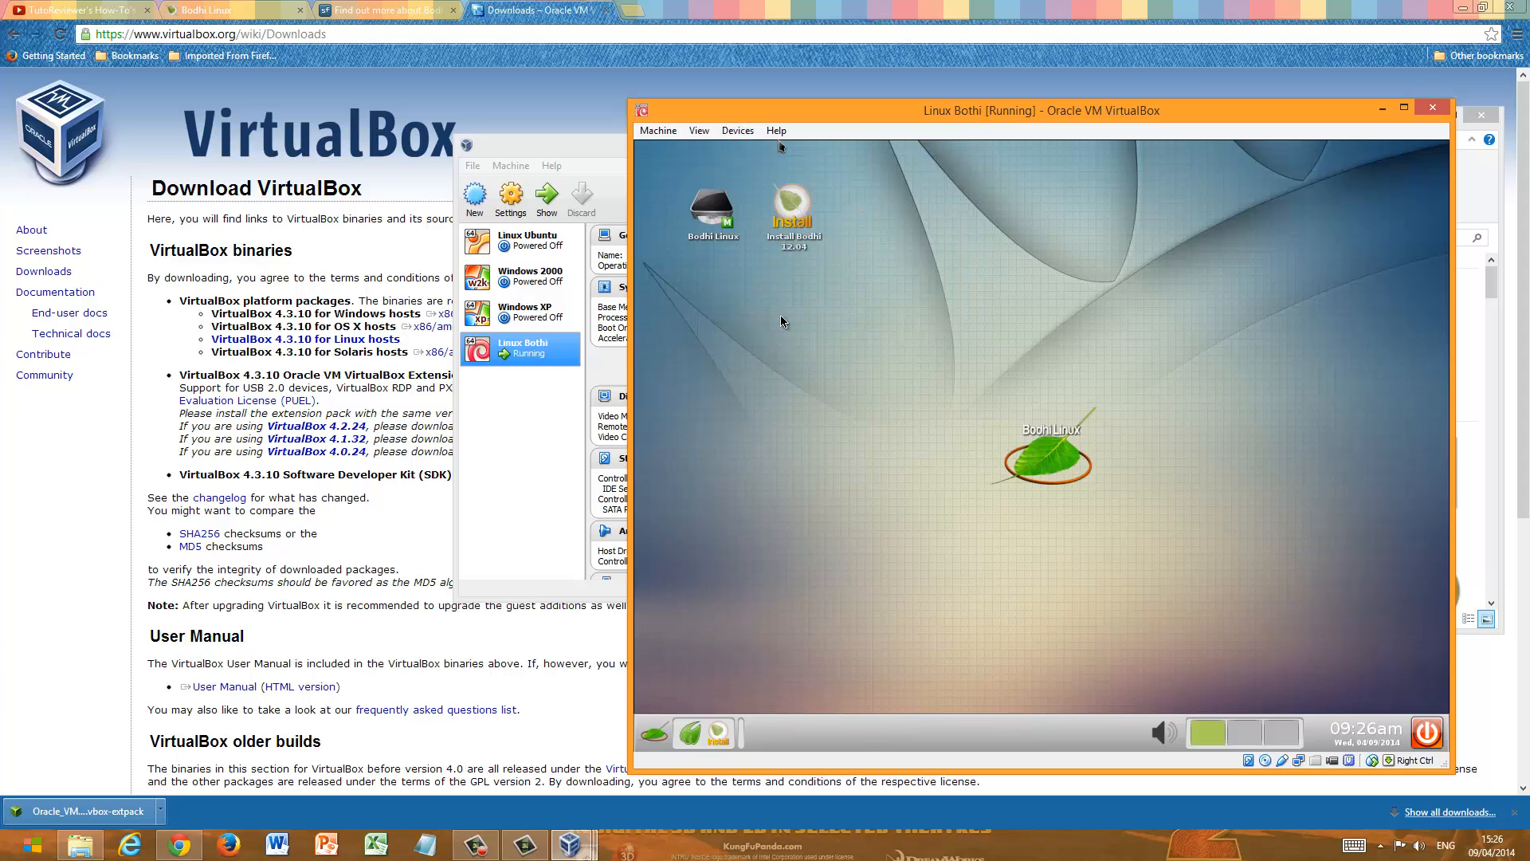
left_click(1071, 510)
left_click(1405, 110)
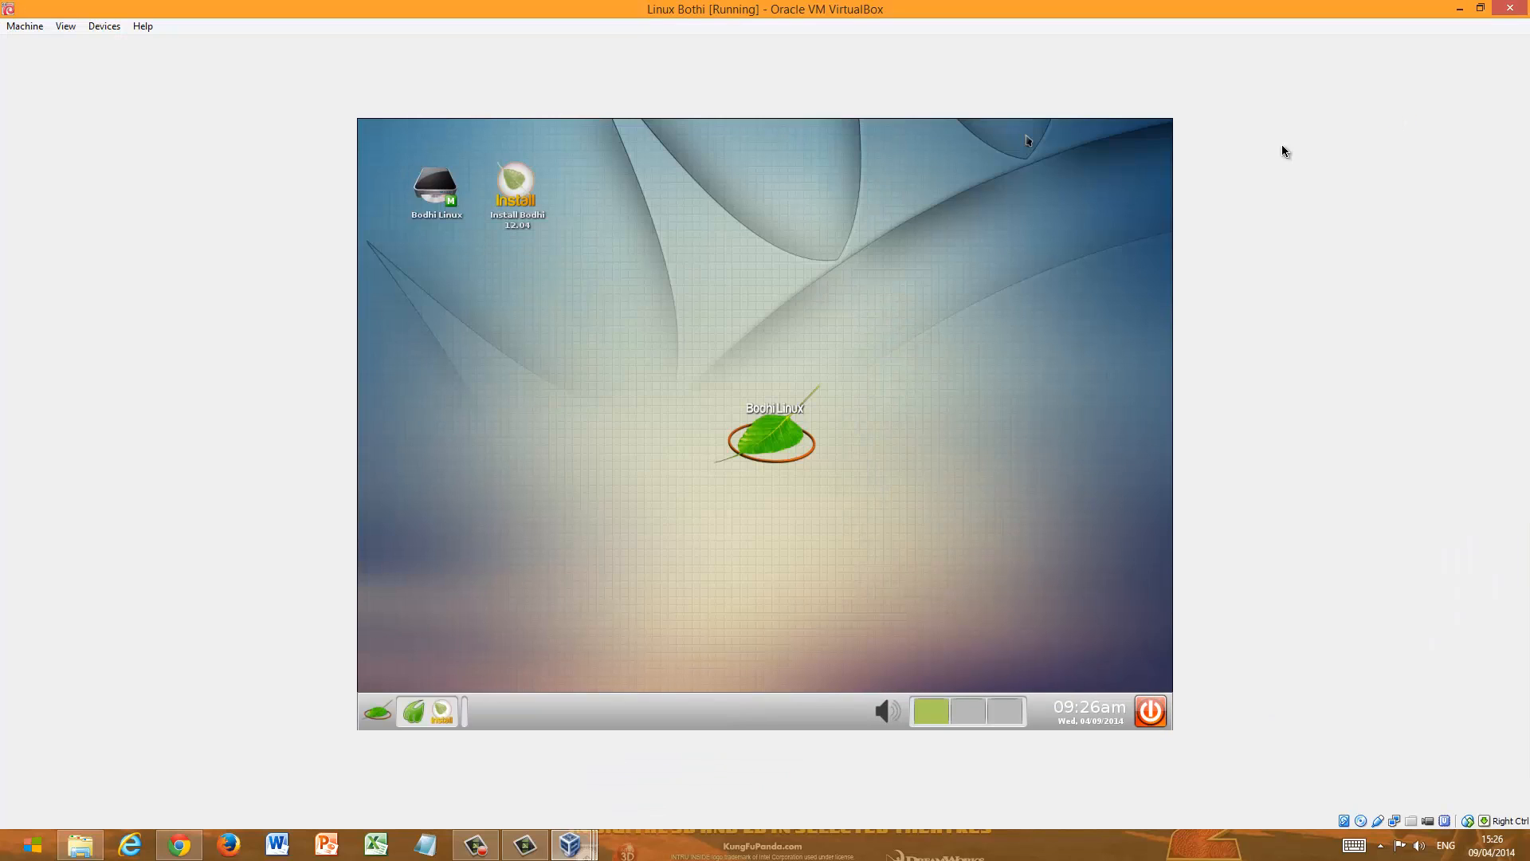
- Bring the VirtualBox Manager in front of the running Linux Bothi machine and minimize it
left_click(993, 422)
left_click(574, 444)
mouse_move(604, 851)
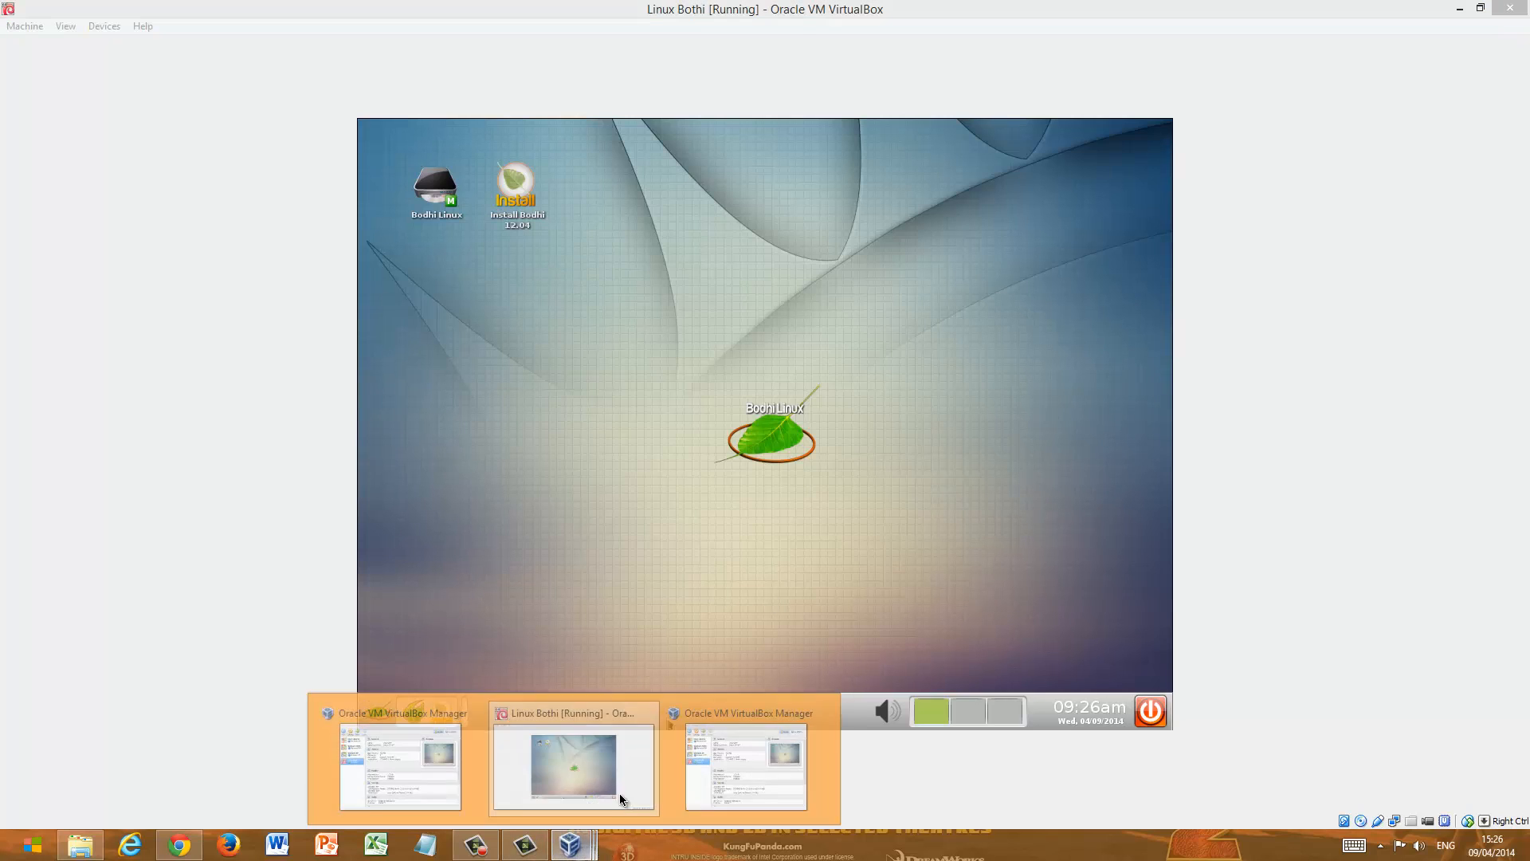
left_click(694, 786)
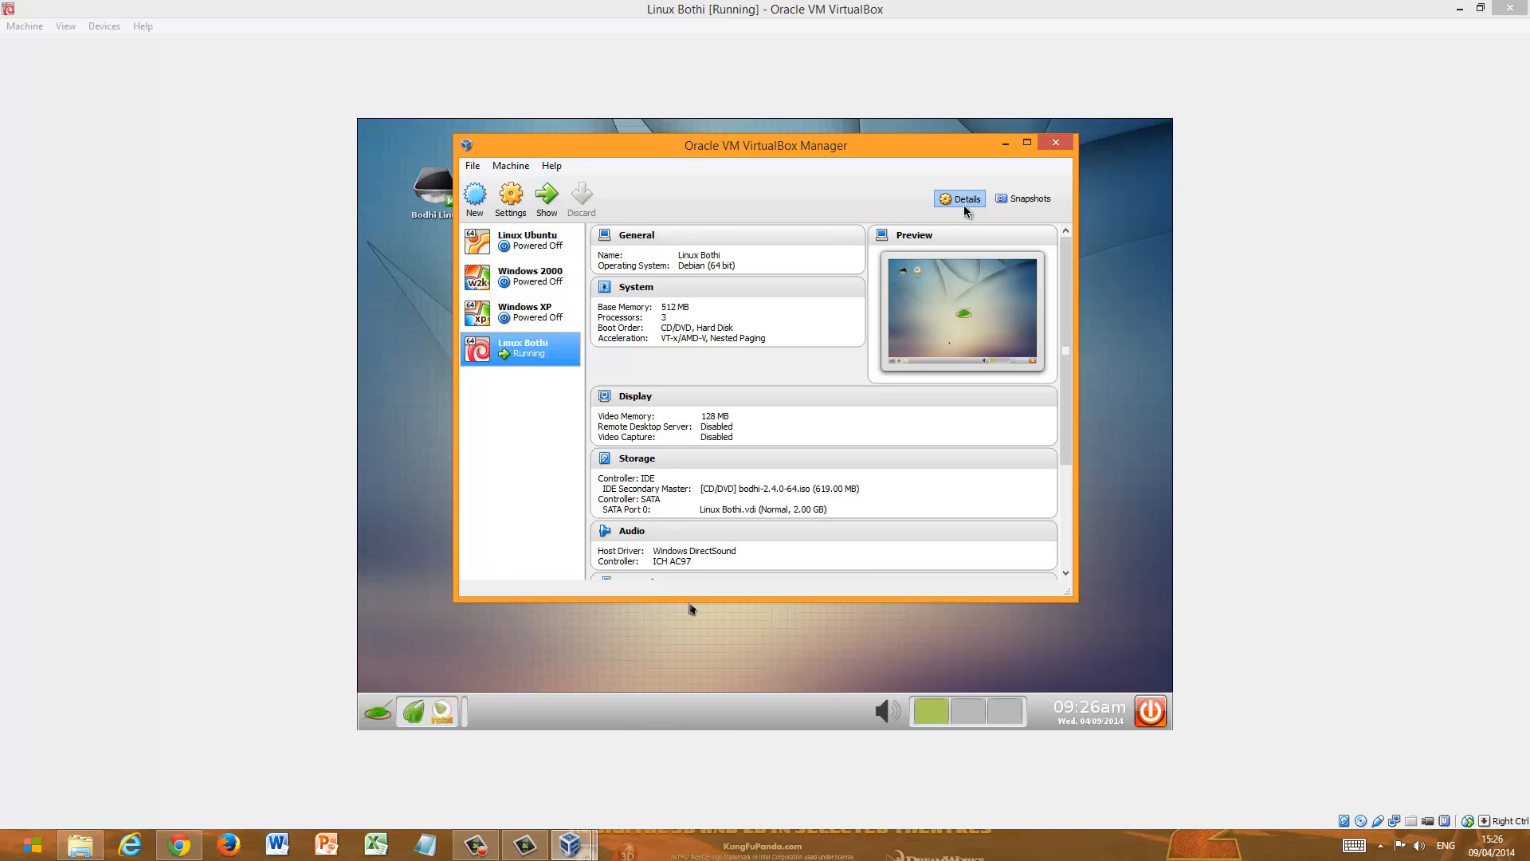
left_click(1006, 144)
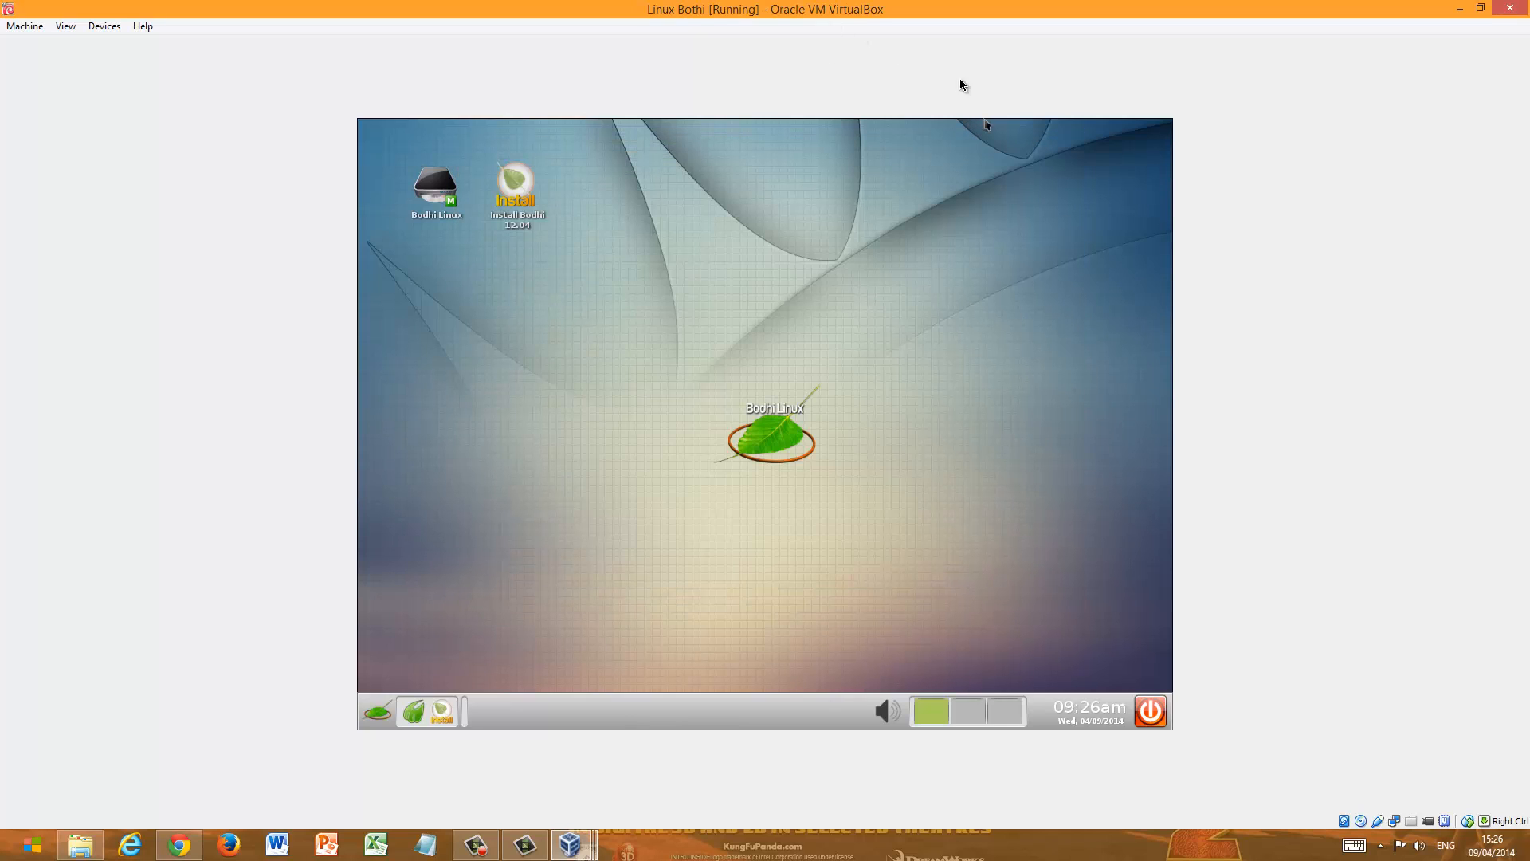
left_click(939, 196)
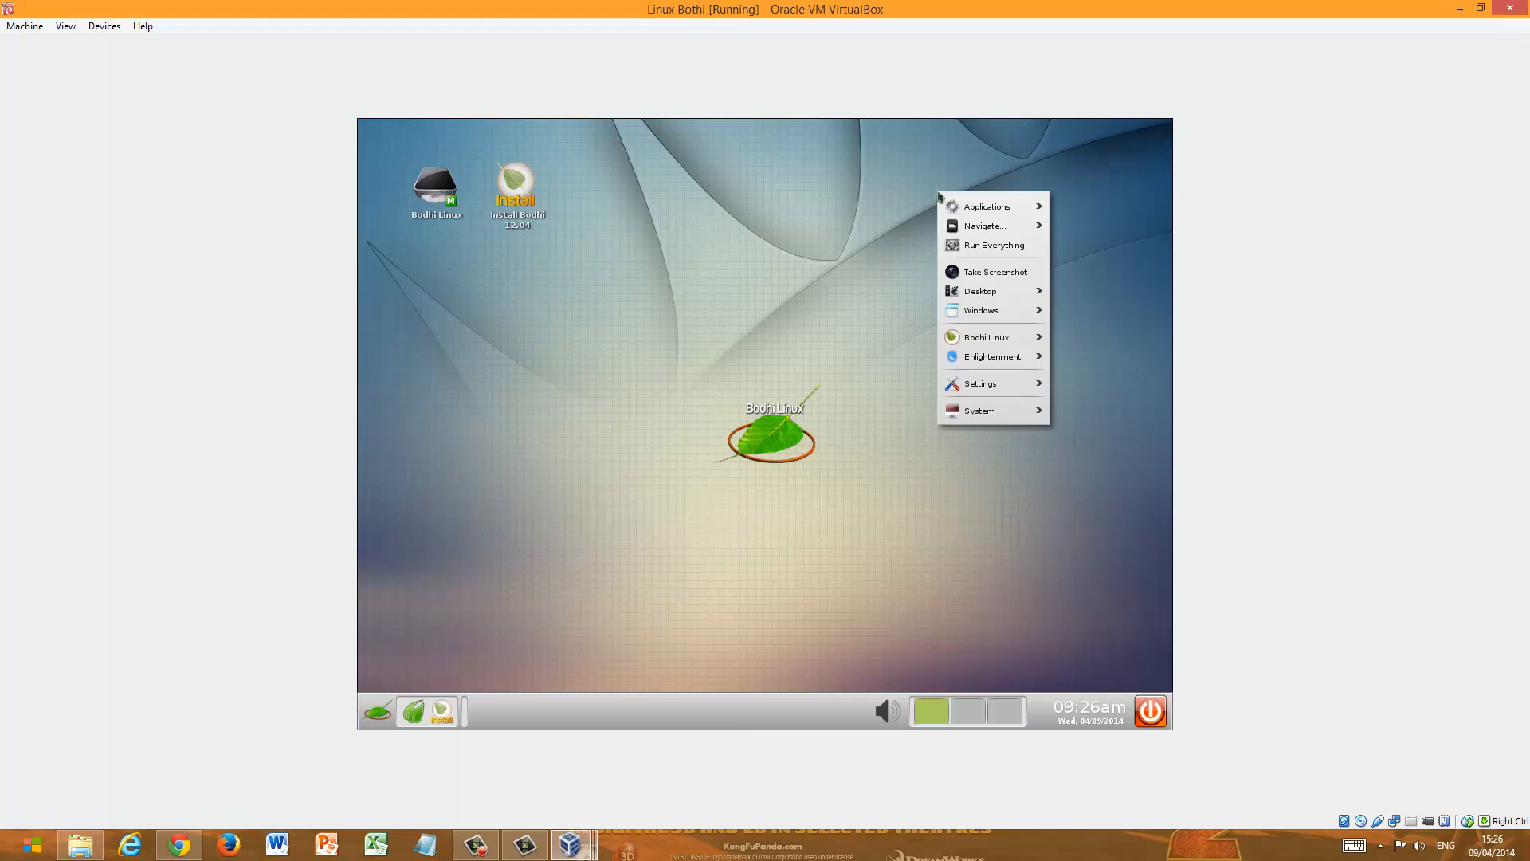
left_click(874, 200)
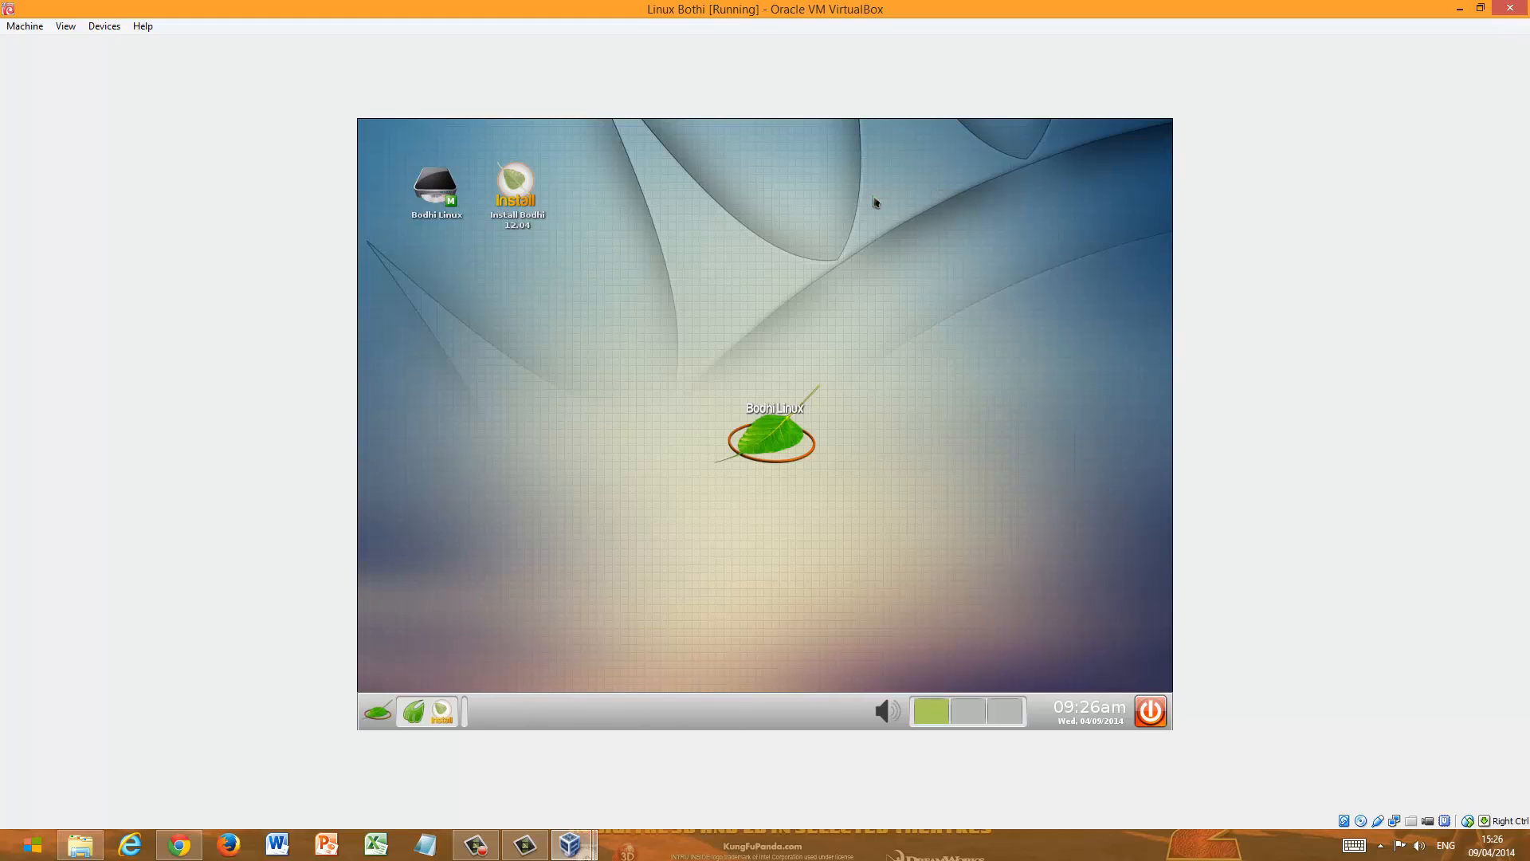
left_click(1510, 10)
left_click(692, 469)
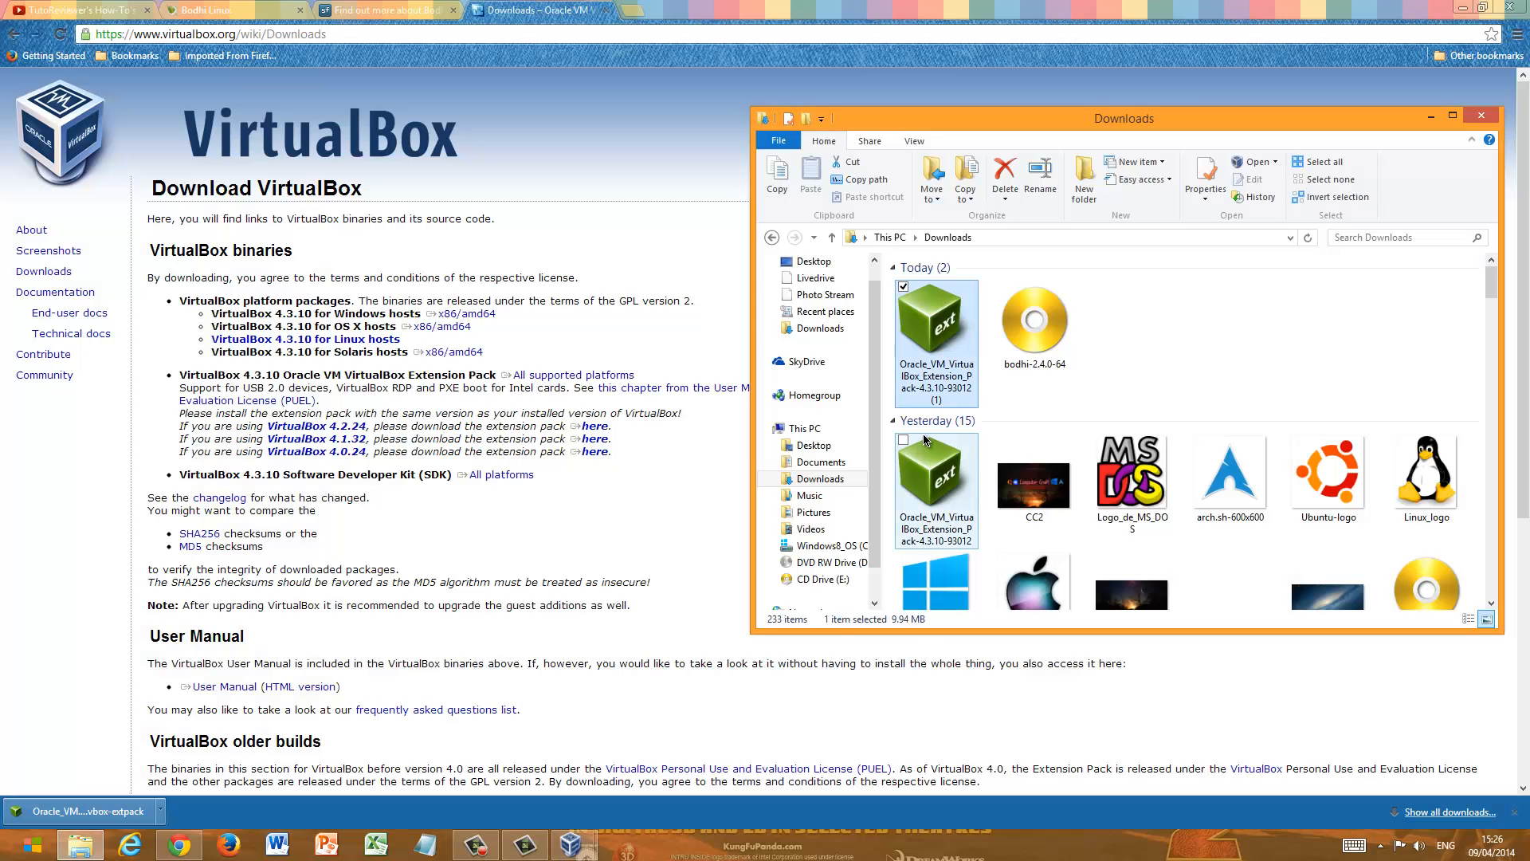